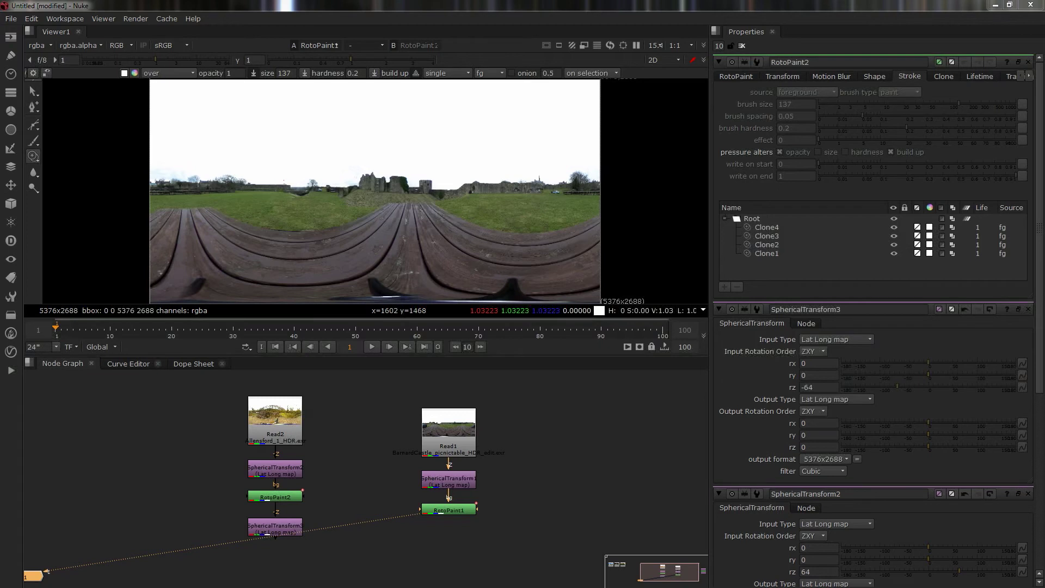
# - Compare the castle panorama with RotoPaint1 disabled and enabled
pyautogui.click(449, 482)
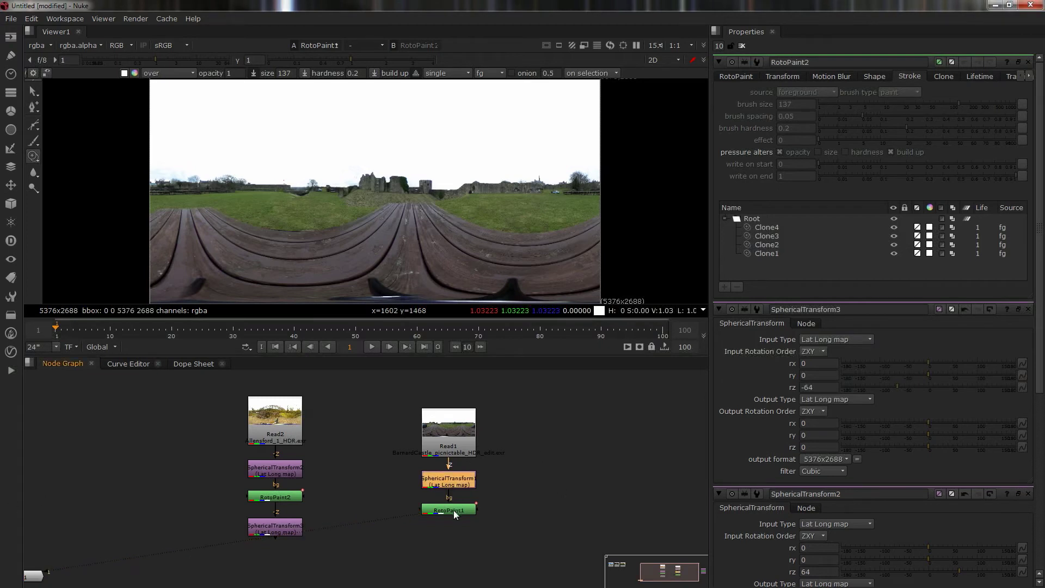
pyautogui.click(455, 511)
pyautogui.press('1')
pyautogui.click(450, 482)
pyautogui.click(459, 510)
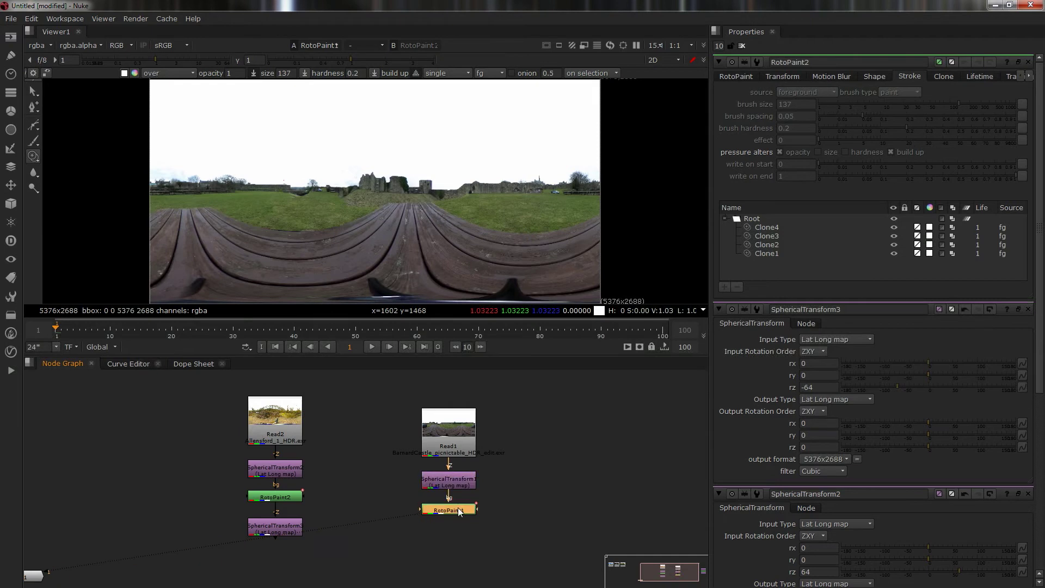
pyautogui.press('d')
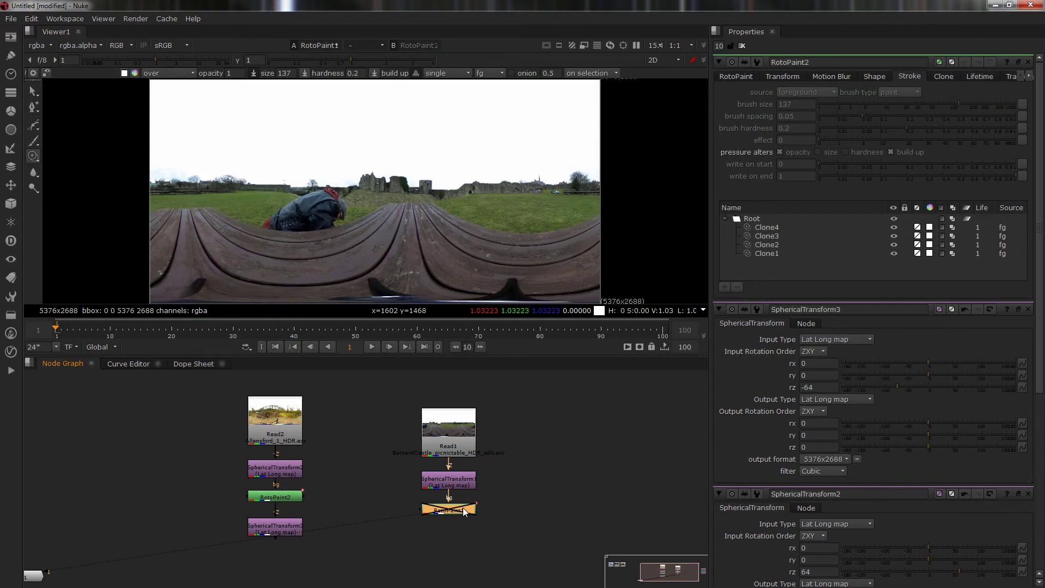
pyautogui.press('d')
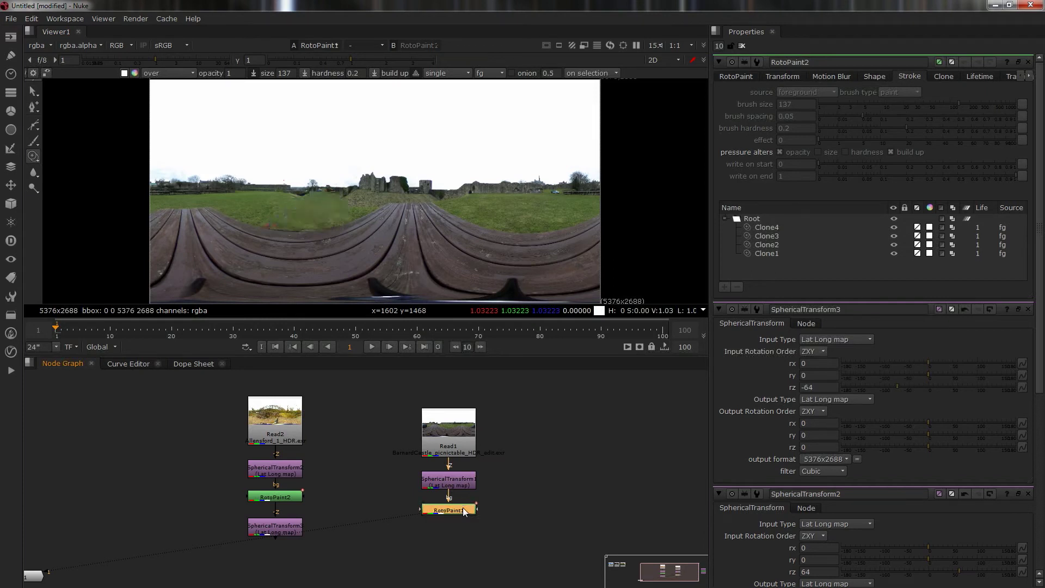
# - View the riverside panorama from its last SphericalTransform and compare it with RotoPaint2 disabled and enabled
pyautogui.click(279, 531)
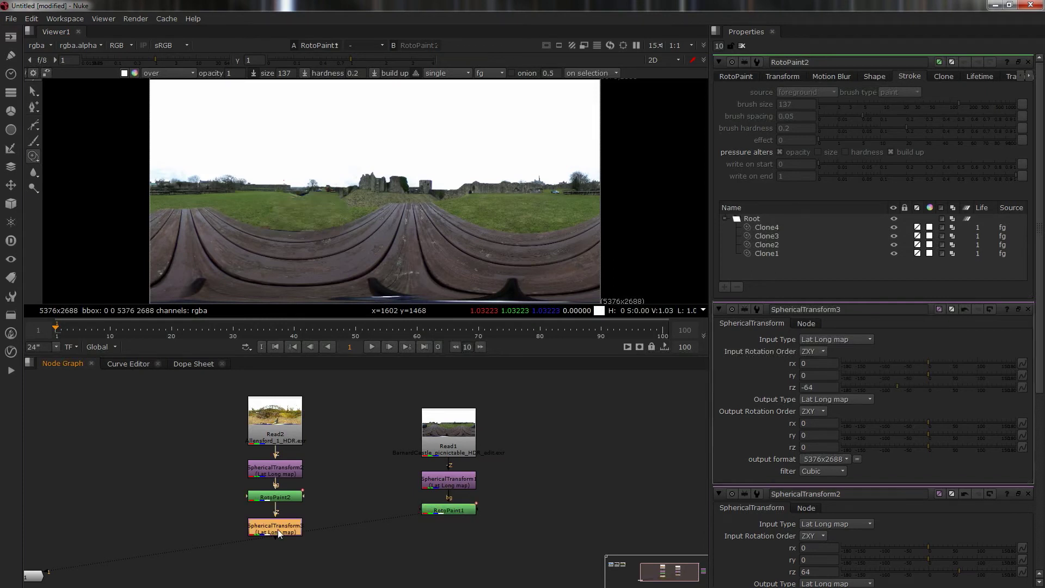
pyautogui.press('1')
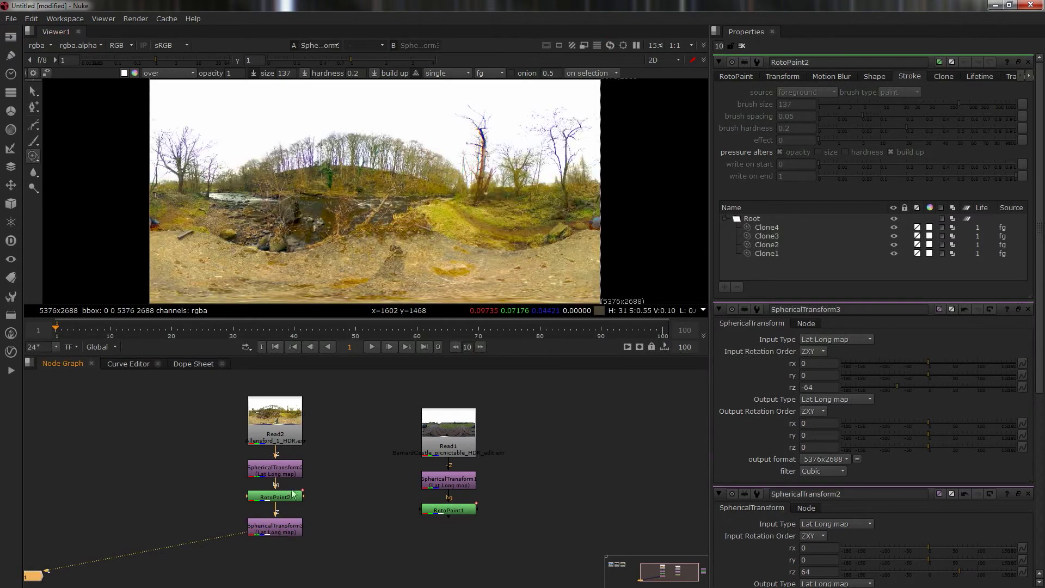
pyautogui.click(281, 495)
pyautogui.press('d')
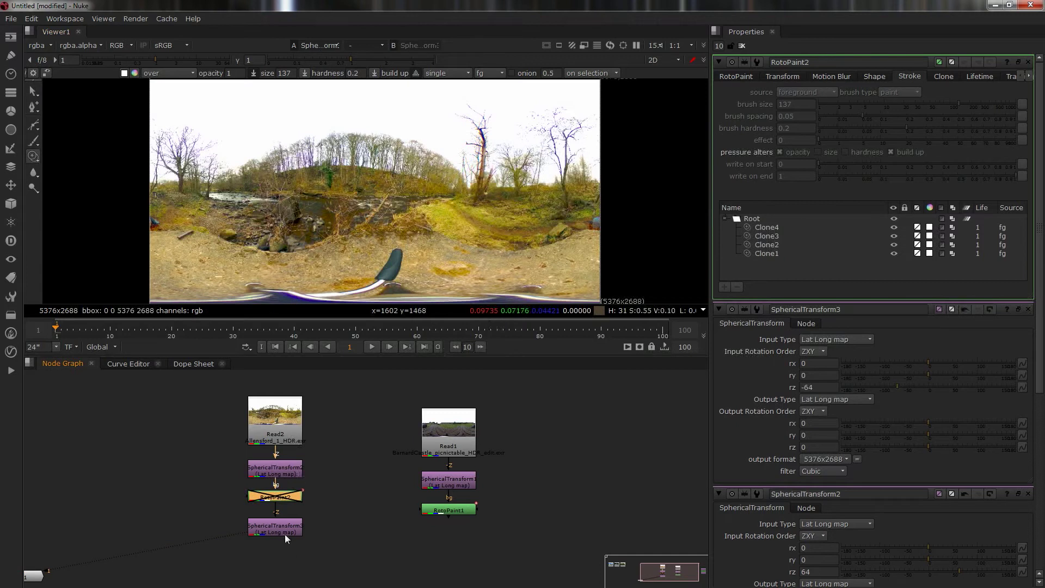
pyautogui.press('d')
# - Show the ww2Underground.exr image in the viewer and attach a SphericalTransform node to its Read node
pyautogui.moveTo(217, 476)
pyautogui.mouseDown(button='middle')
pyautogui.moveTo(249, 452)
pyautogui.moveTo(326, 526)
pyautogui.moveTo(446, 491)
pyautogui.mouseUp(button='middle')
pyautogui.scroll(3, 371, 443)
pyautogui.moveTo(371, 443); pyautogui.dragTo(421, 465, button='middle')
pyautogui.click(400, 452)
pyautogui.press('1')
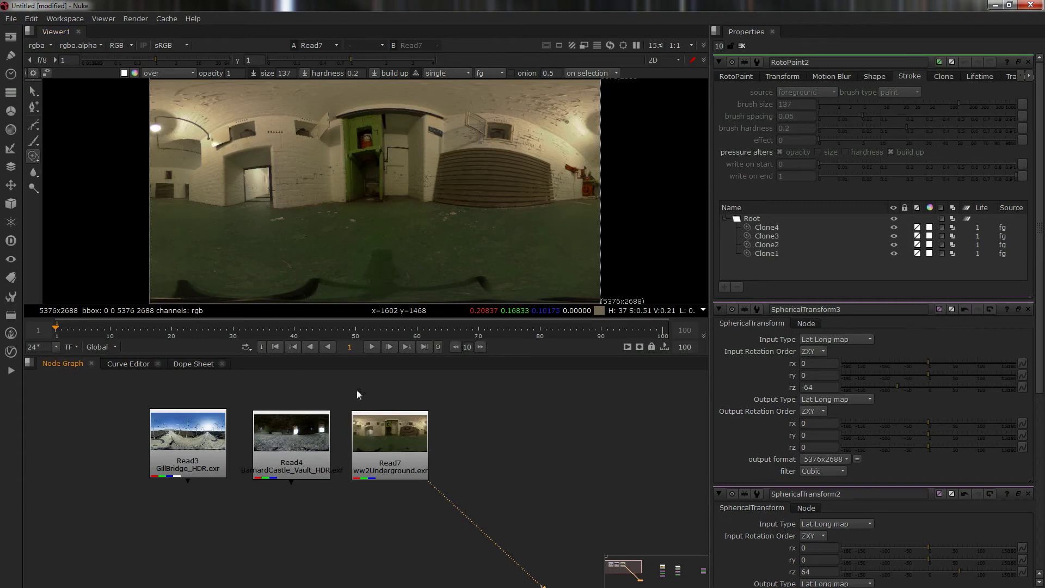
pyautogui.click(394, 454)
pyautogui.press('Tab')
pyautogui.write('spher')
pyautogui.press('Return')
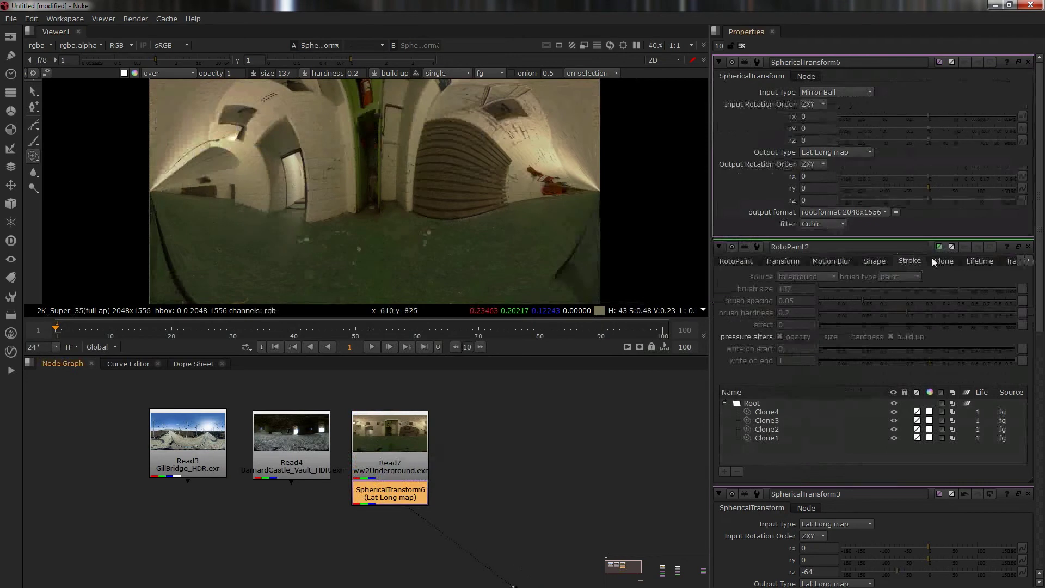
# - Set the new SphericalTransform's input type to Lat Long map and its output format to 5376x2688, matching the Read7 format
pyautogui.scroll(-4, 361, 173)
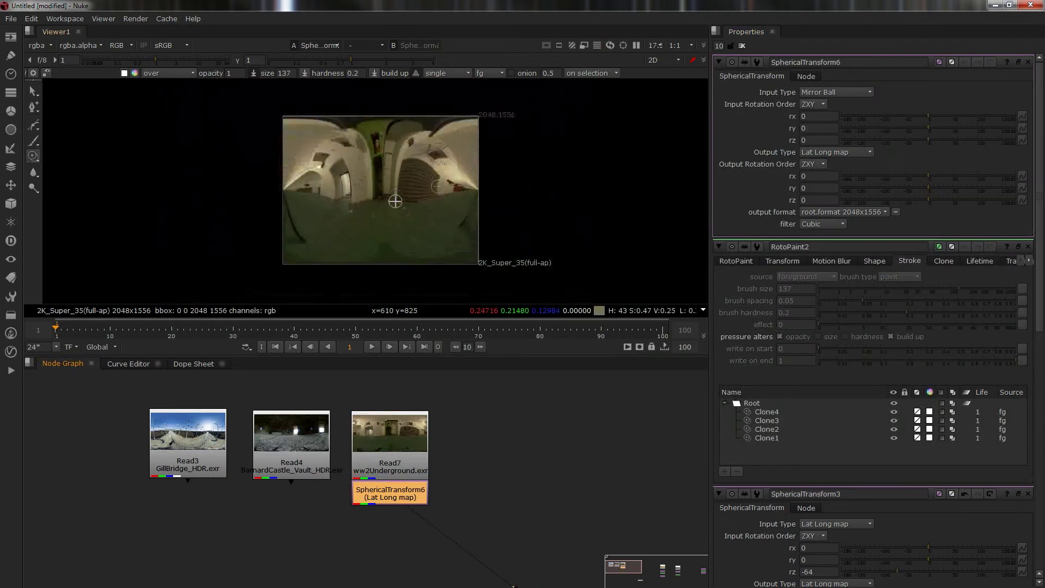
pyautogui.click(835, 92)
pyautogui.click(824, 110)
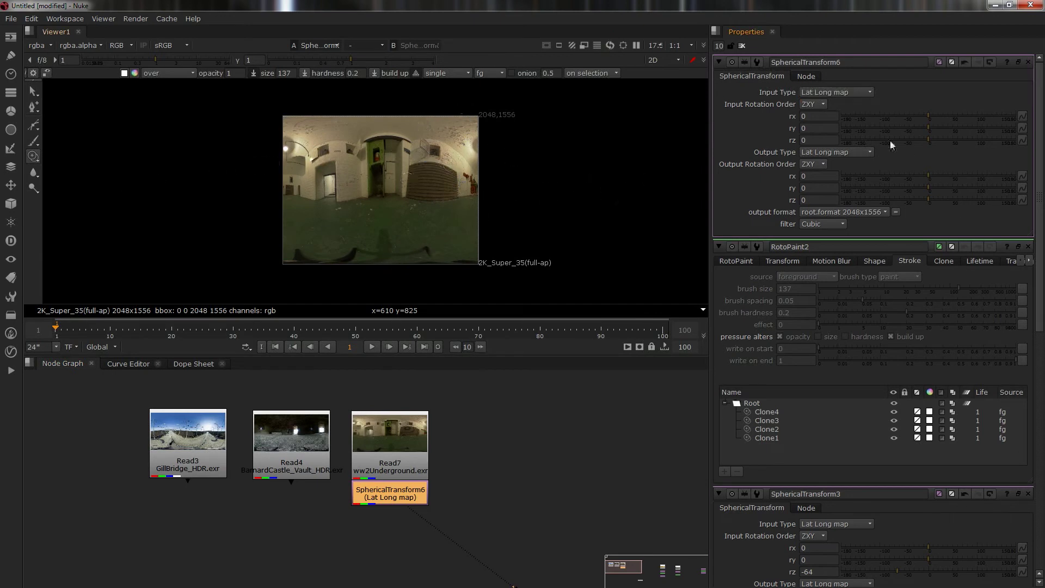
pyautogui.doubleClick(397, 443)
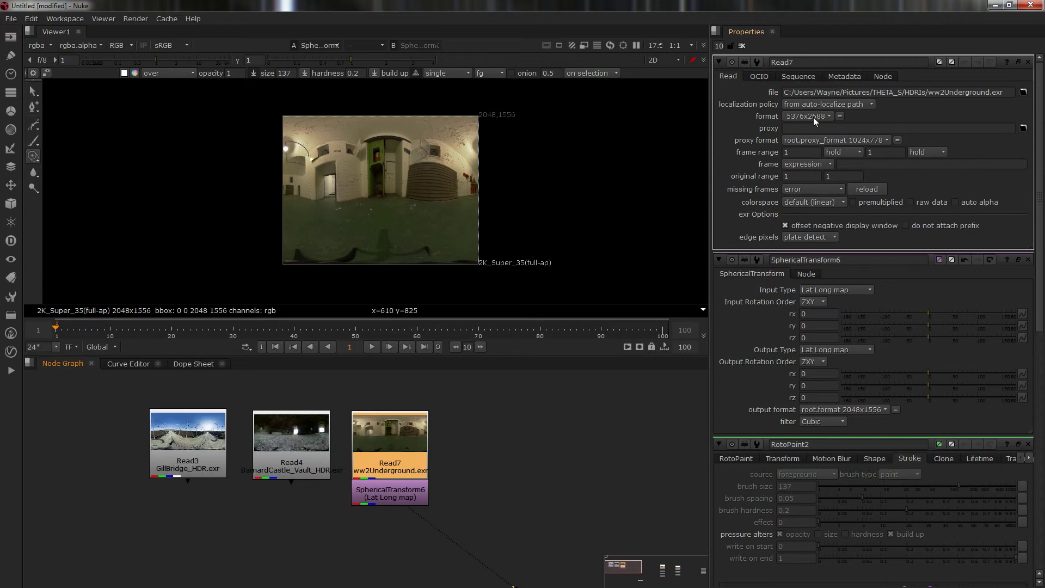
pyautogui.doubleClick(403, 496)
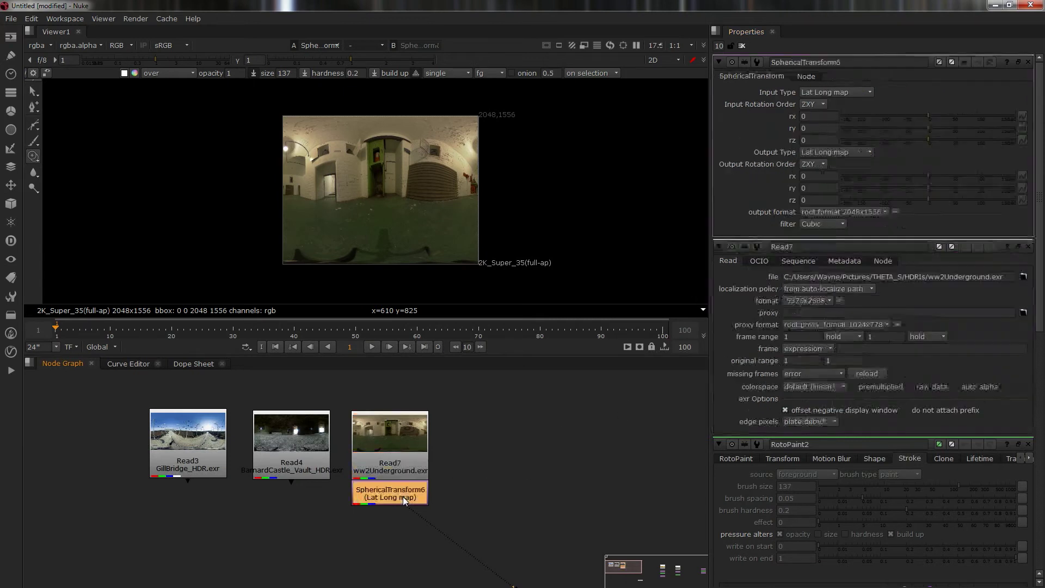
pyautogui.click(834, 213)
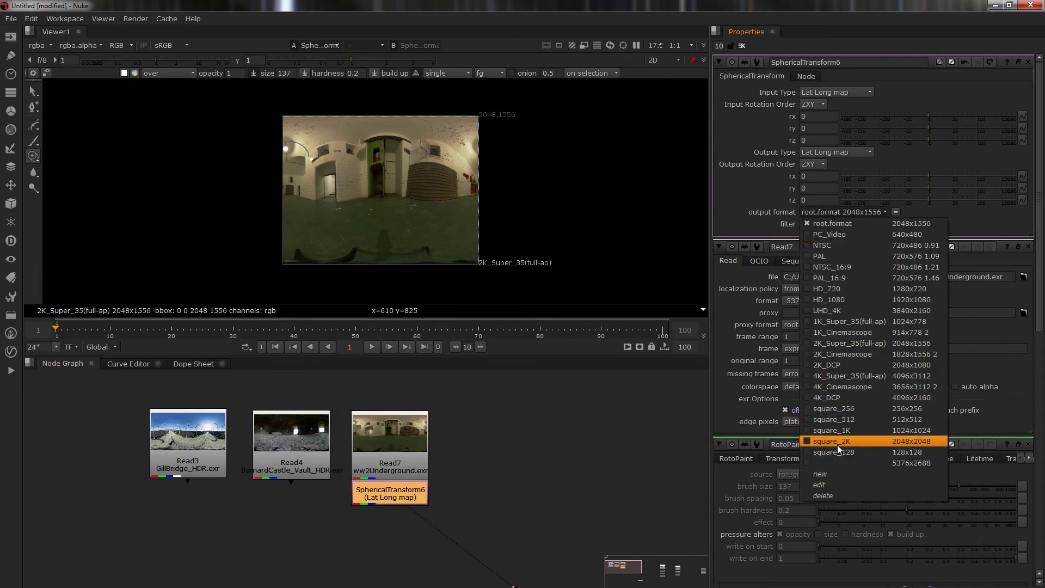
pyautogui.click(840, 463)
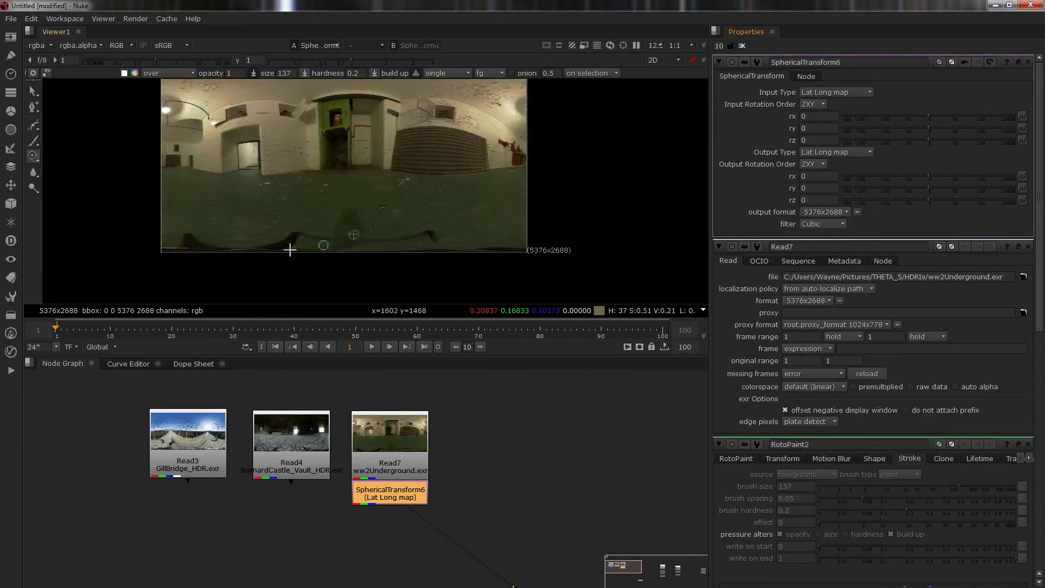
# - Space the SphericalTransform below Read7 and add a RotoPaint node beneath it
pyautogui.moveTo(398, 504); pyautogui.dragTo(396, 517)
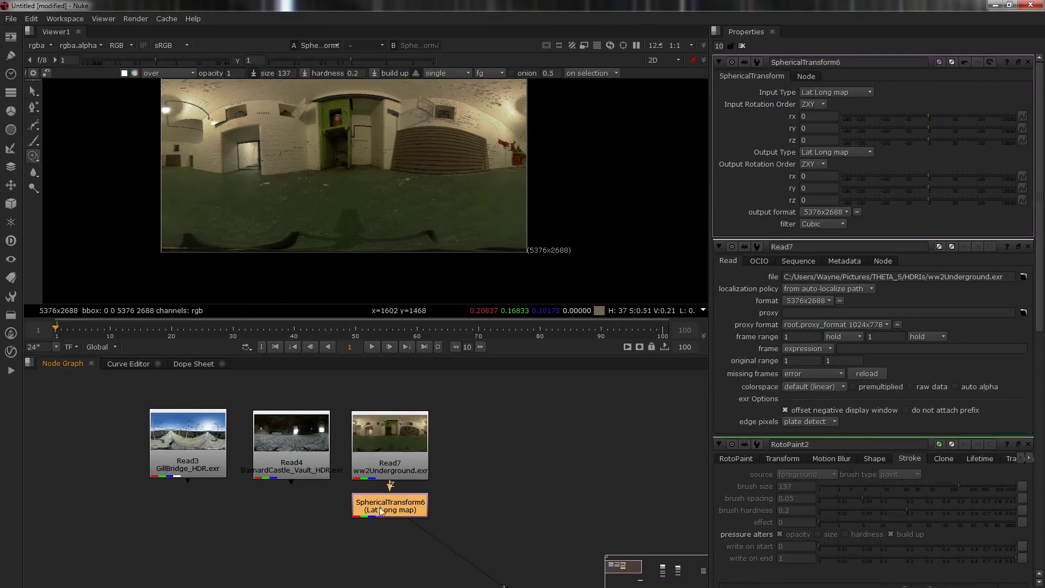
pyautogui.press('p')
pyautogui.moveTo(398, 532); pyautogui.dragTo(397, 544)
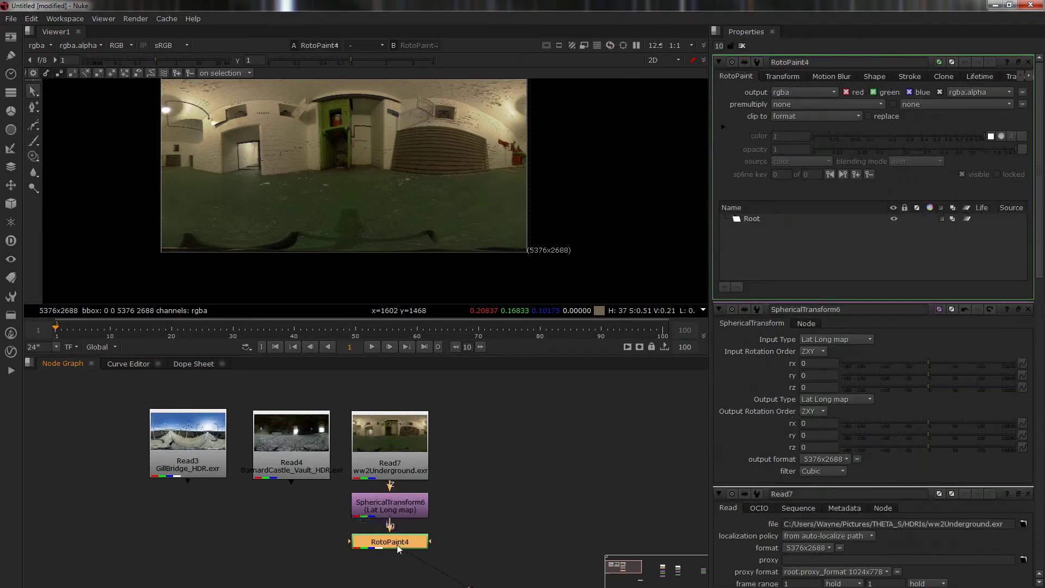
# - Duplicate SphericalTransform6 and place the copy below RotoPaint4 in the same chain
pyautogui.click(402, 501)
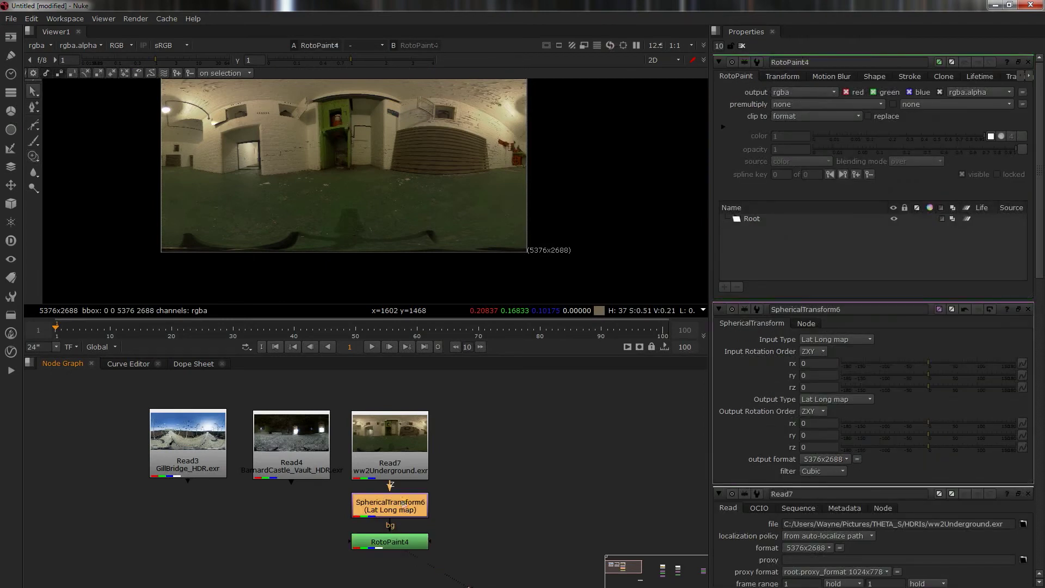
pyautogui.click(379, 564)
pyautogui.hotkey('ctrl', 'v')
pyautogui.moveTo(390, 570)
pyautogui.mouseDown()
pyautogui.moveTo(397, 587)
pyautogui.moveTo(391, 581)
pyautogui.mouseUp()
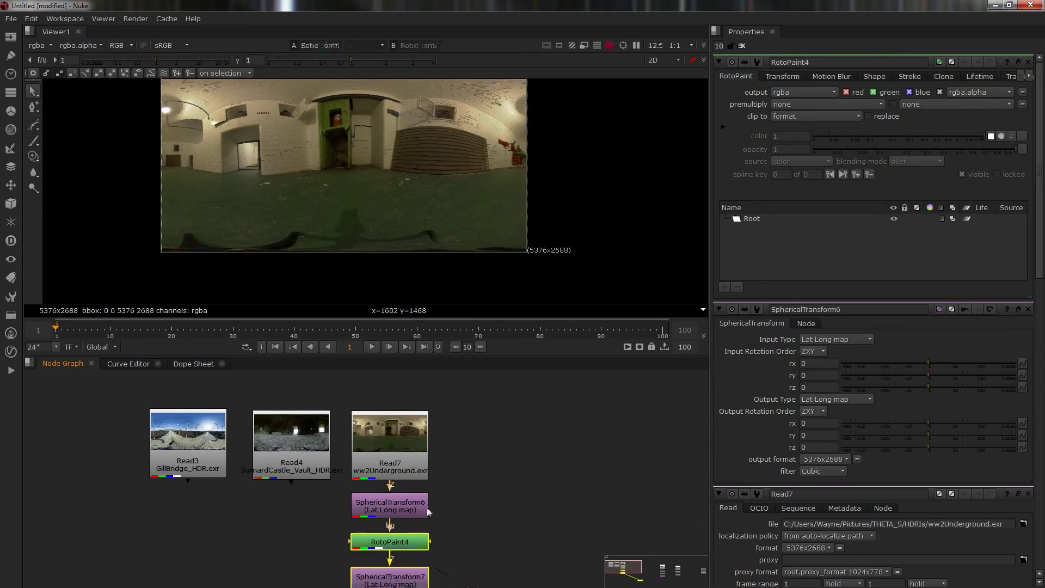
# - Set the input rz rotation of SphericalTransform6 to 70 to bring the tripod on the floor into clear view
pyautogui.doubleClick(401, 509)
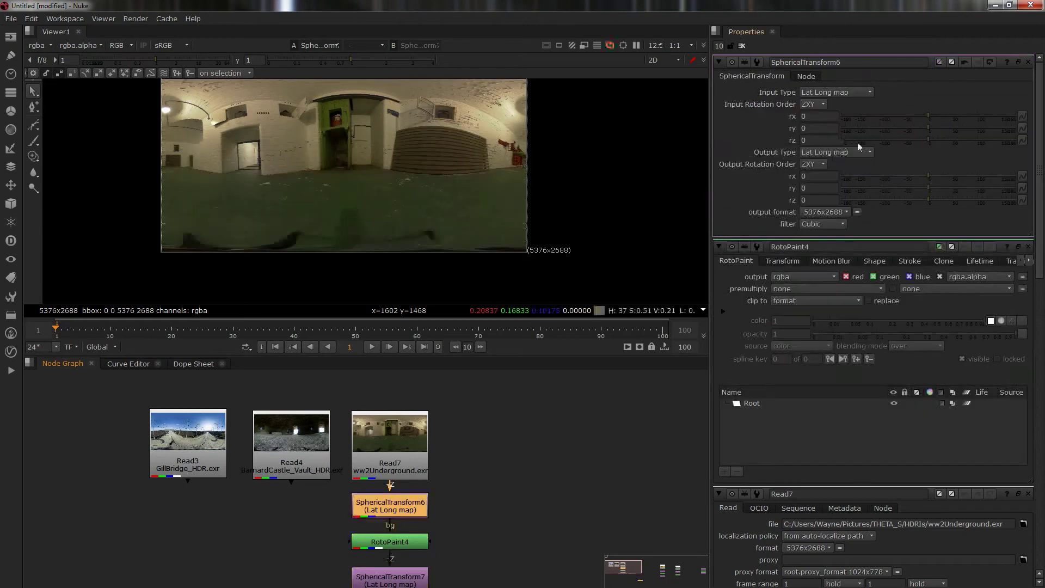
pyautogui.moveTo(936, 142); pyautogui.dragTo(982, 141)
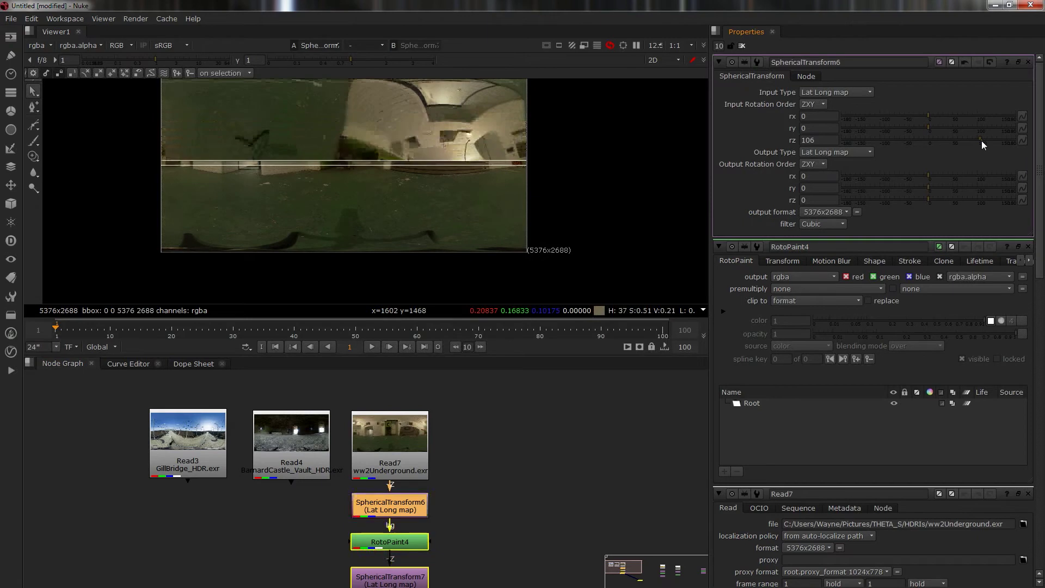
pyautogui.moveTo(975, 141); pyautogui.dragTo(962, 141)
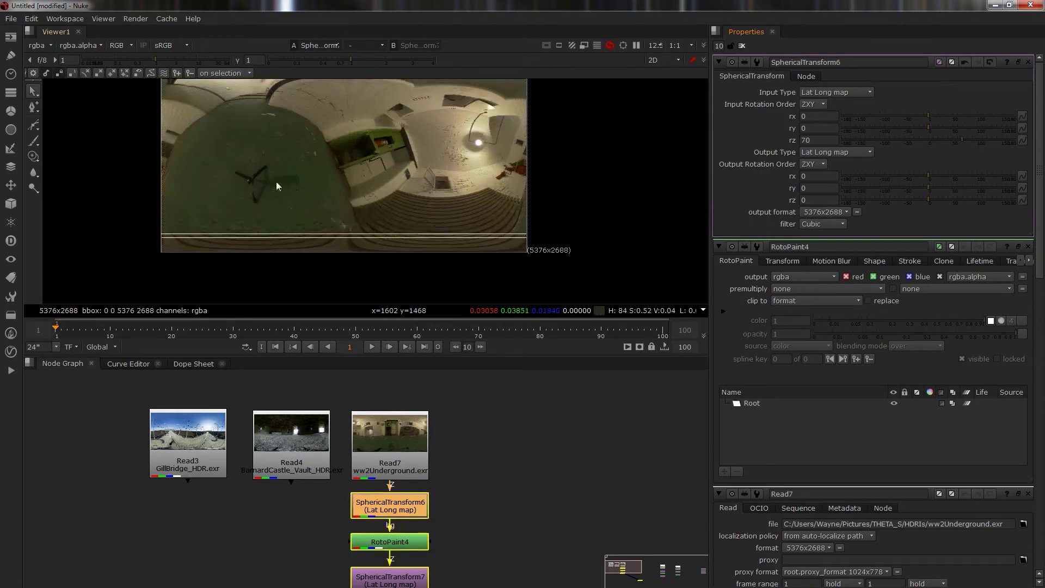
# - Activate the Clone tool of RotoPaint4 and enlarge its brush to size 185 over the tripod area
pyautogui.scroll(4, 256, 196)
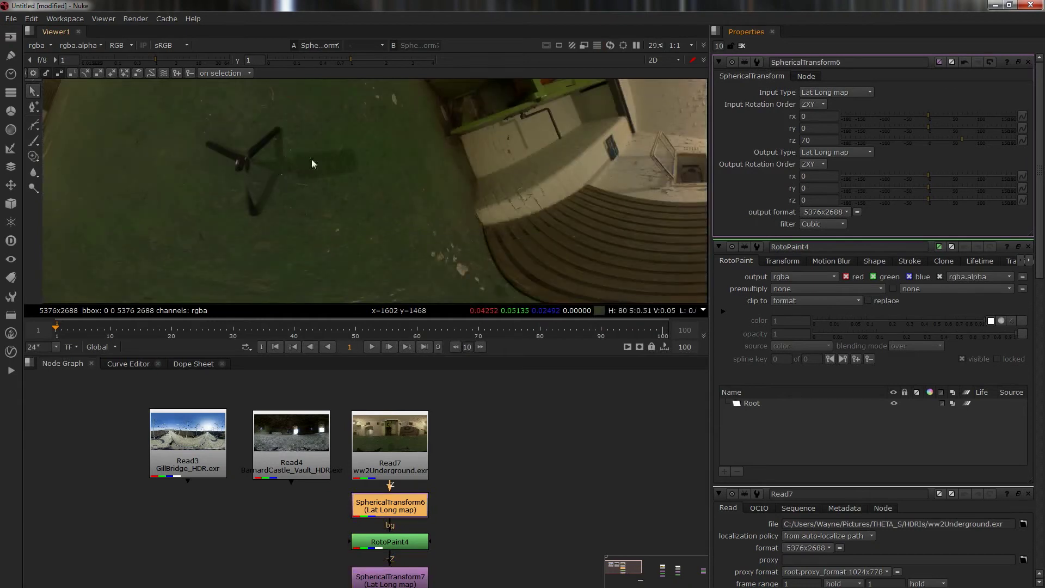
pyautogui.moveTo(319, 158); pyautogui.dragTo(326, 211, button='middle')
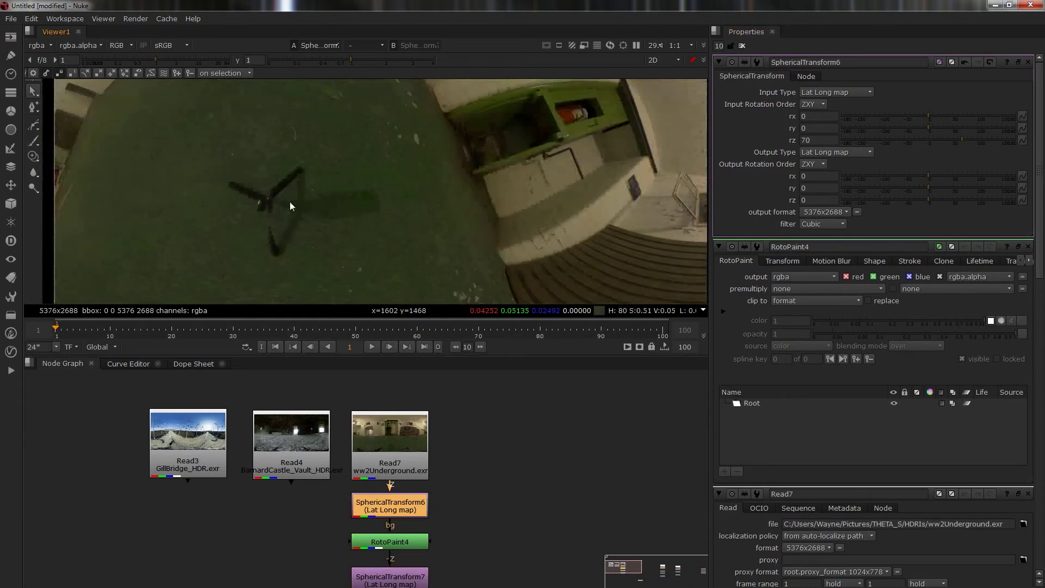
pyautogui.doubleClick(409, 543)
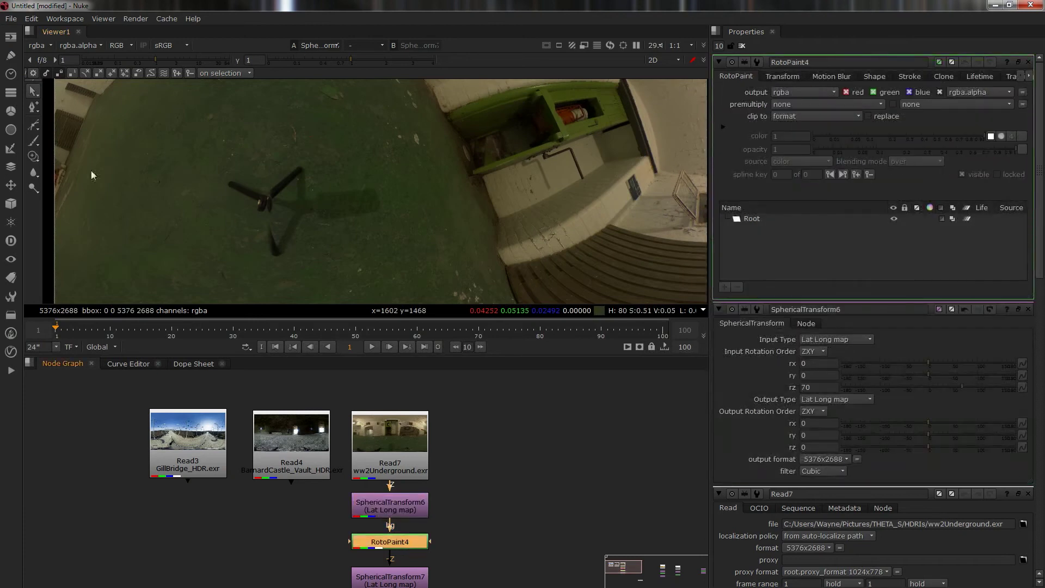
pyautogui.click(33, 158)
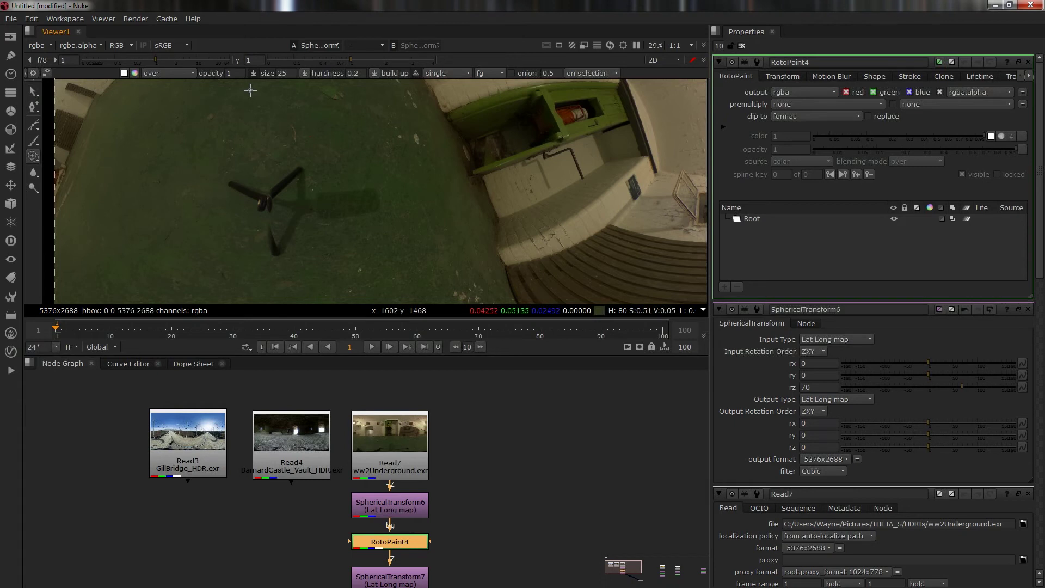
pyautogui.keyDown('ctrl'); pyautogui.moveTo(250, 90); pyautogui.dragTo(248, 199); pyautogui.keyUp('ctrl')
pyautogui.click(908, 78)
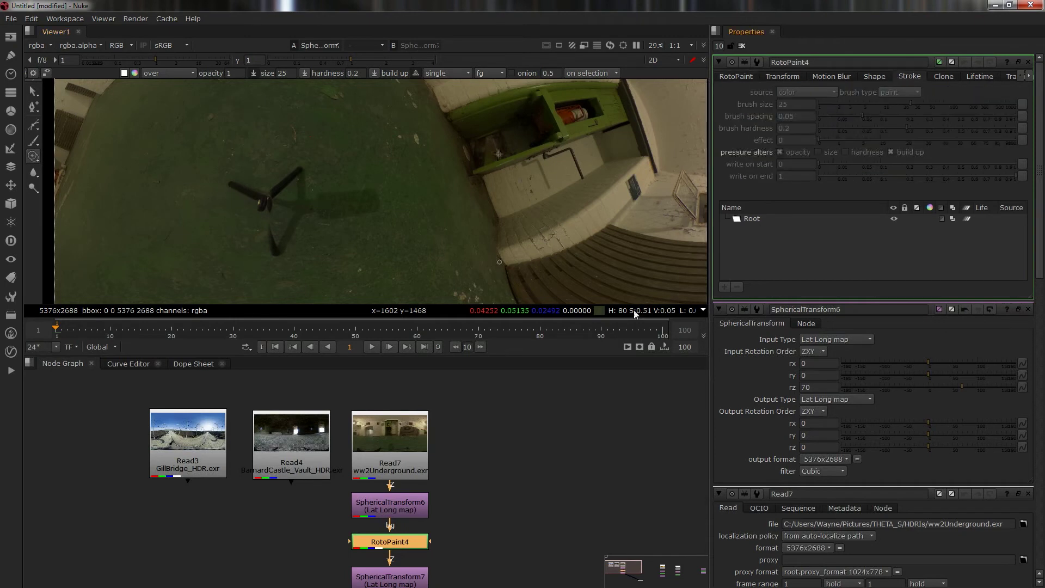
pyautogui.keyDown('shift'); pyautogui.moveTo(216, 208); pyautogui.dragTo(222, 191); pyautogui.keyUp('shift')
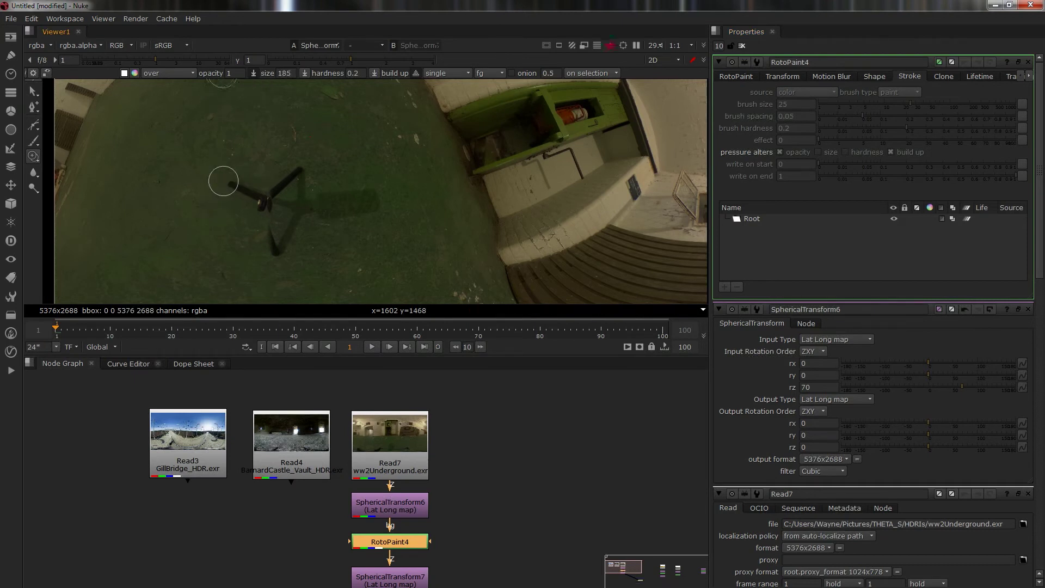
# - Clone clean green floor over the tripod legs and their shadow in the underground panorama
pyautogui.click(253, 201)
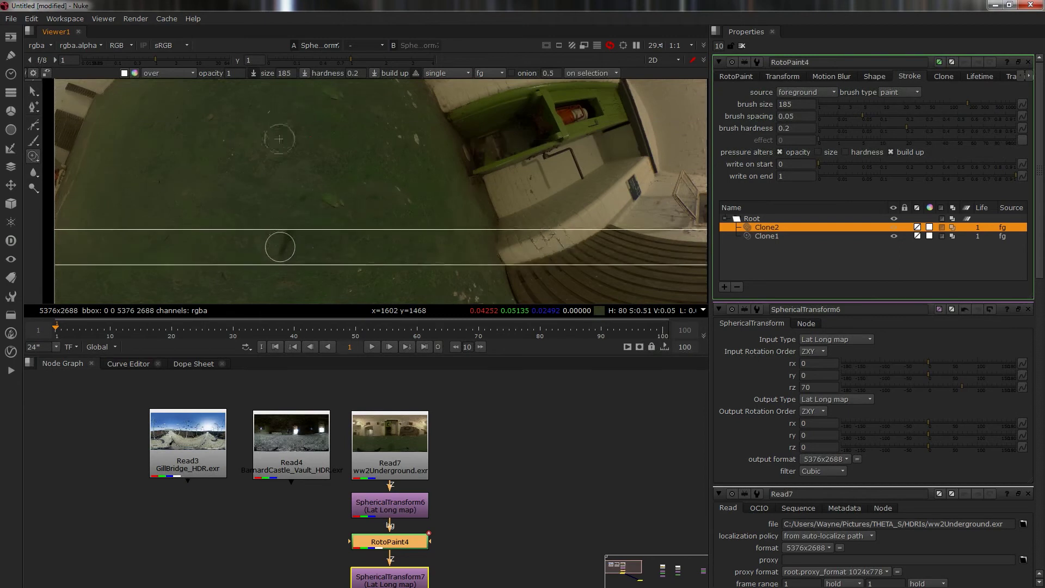
pyautogui.moveTo(303, 178)
pyautogui.mouseDown()
pyautogui.moveTo(292, 240)
pyautogui.moveTo(361, 186)
pyautogui.moveTo(373, 219)
pyautogui.mouseUp()
pyautogui.moveTo(81, 275); pyautogui.dragTo(87, 270)
pyautogui.scroll(-4, 333, 201)
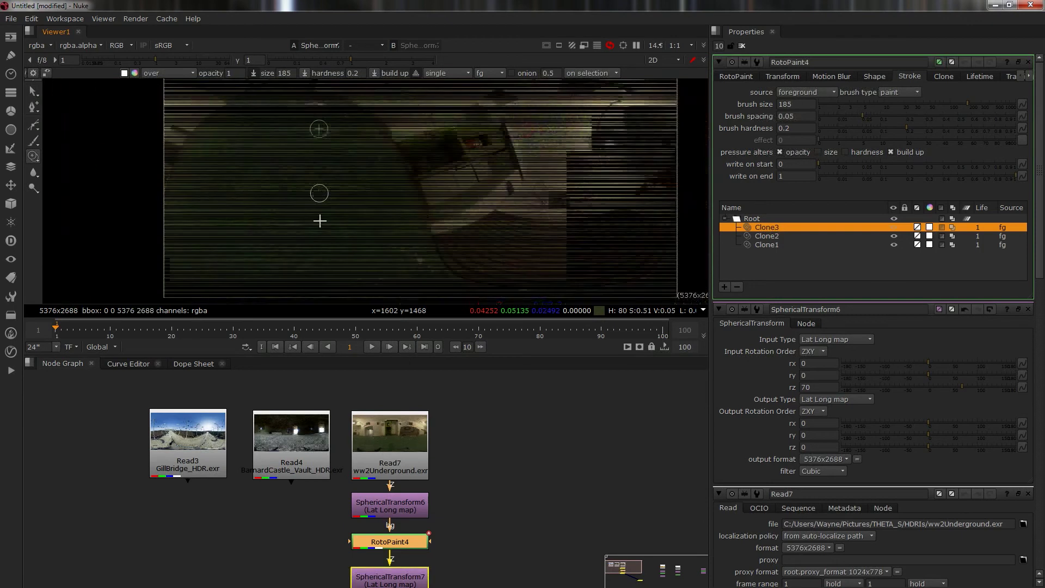
pyautogui.scroll(-1, 336, 207)
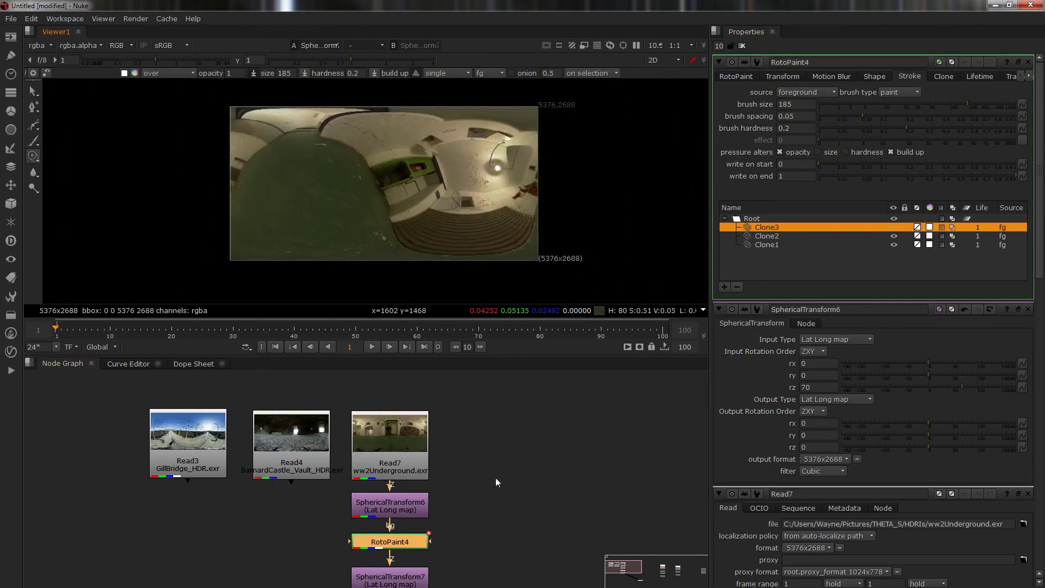
# - Set the input rz rotation of SphericalTransform7 to -70 to reverse the first transform's rotation
pyautogui.doubleClick(387, 509)
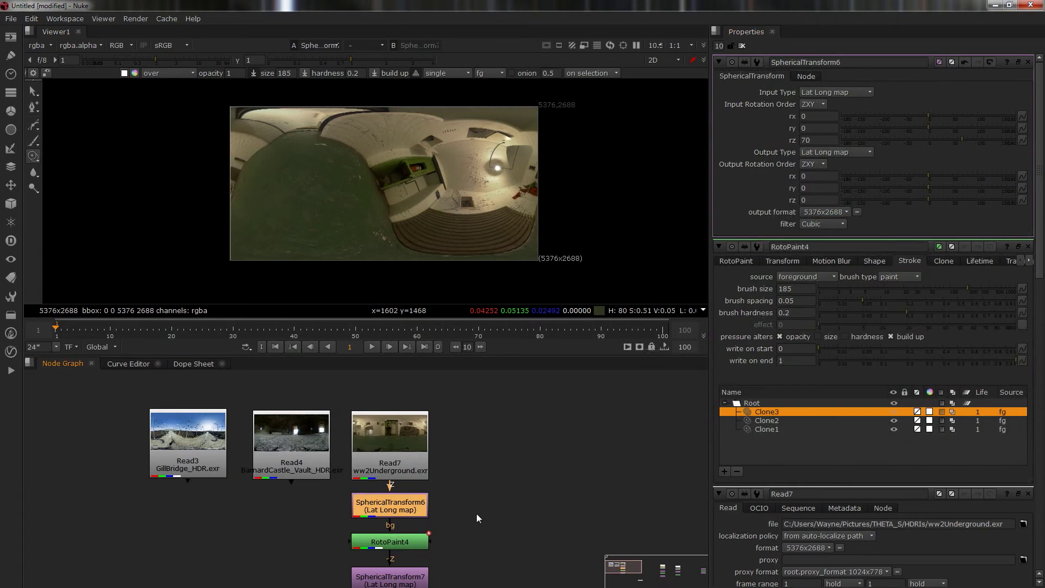
pyautogui.doubleClick(390, 578)
pyautogui.click(819, 140)
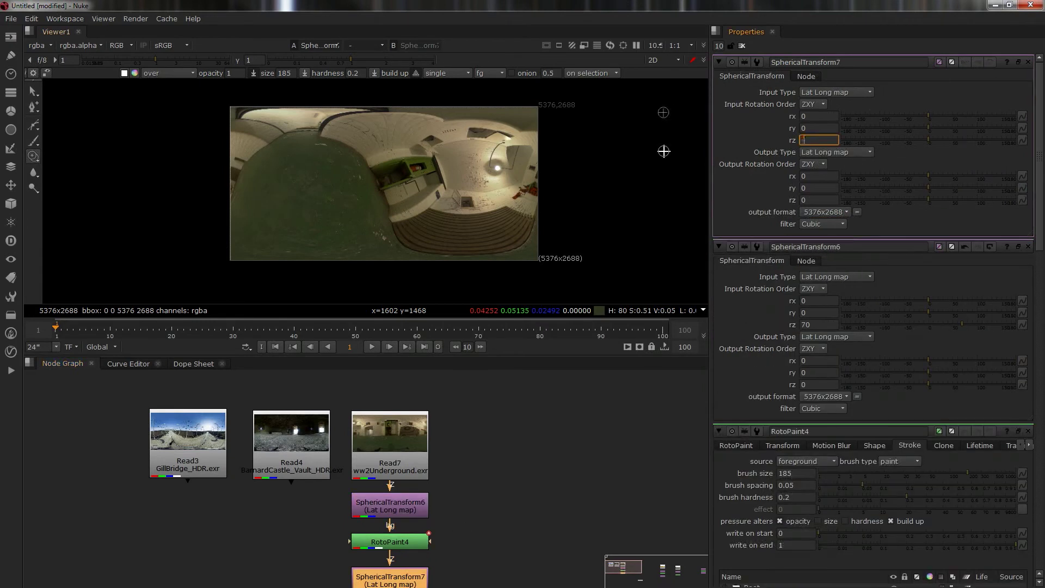
pyautogui.write('-70')
pyautogui.press('Return')
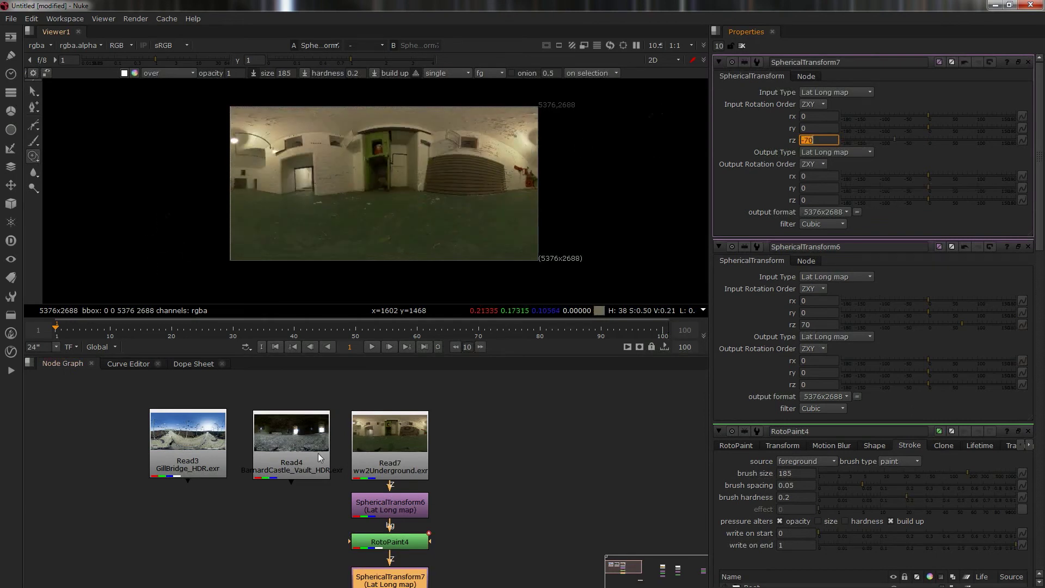
# - Add a SphericalTransform node below Read4, the BarnardCastle_Vault_HDR panorama, and display it in the viewer
pyautogui.click(294, 455)
pyautogui.press('Tab')
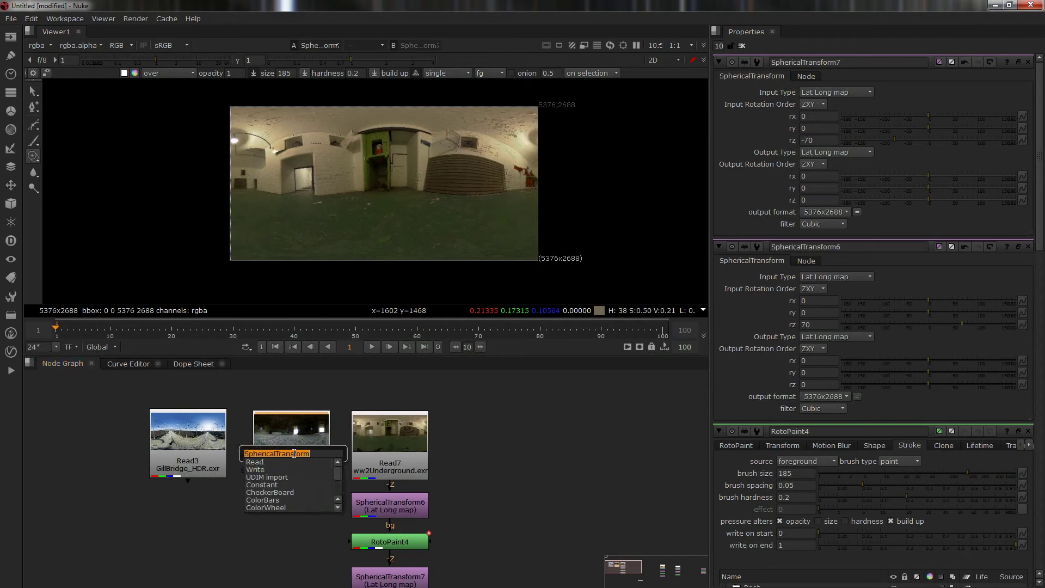
pyautogui.write('sp')
pyautogui.press('Down')
pyautogui.press('Down')
pyautogui.press('Return')
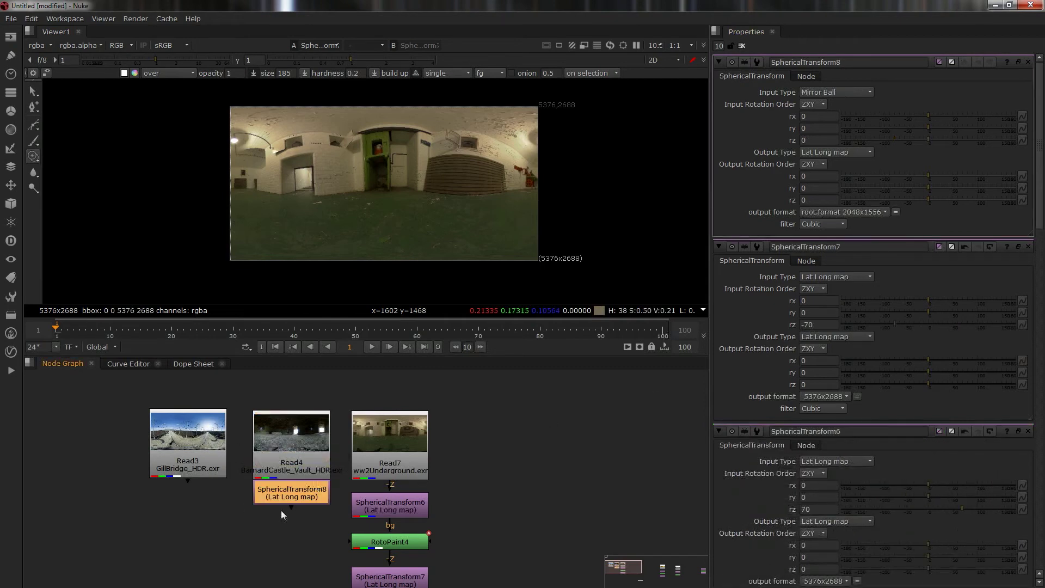
pyautogui.press('1')
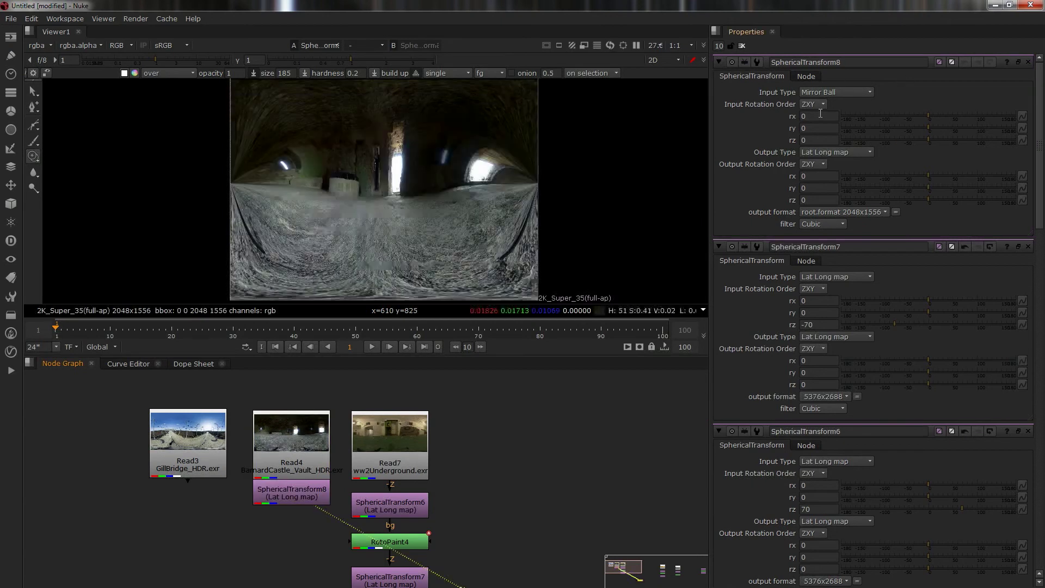
# - Set the input type of SphericalTransform8 to Lat Long map and its output format to 5376x2688
pyautogui.click(841, 97)
pyautogui.click(840, 107)
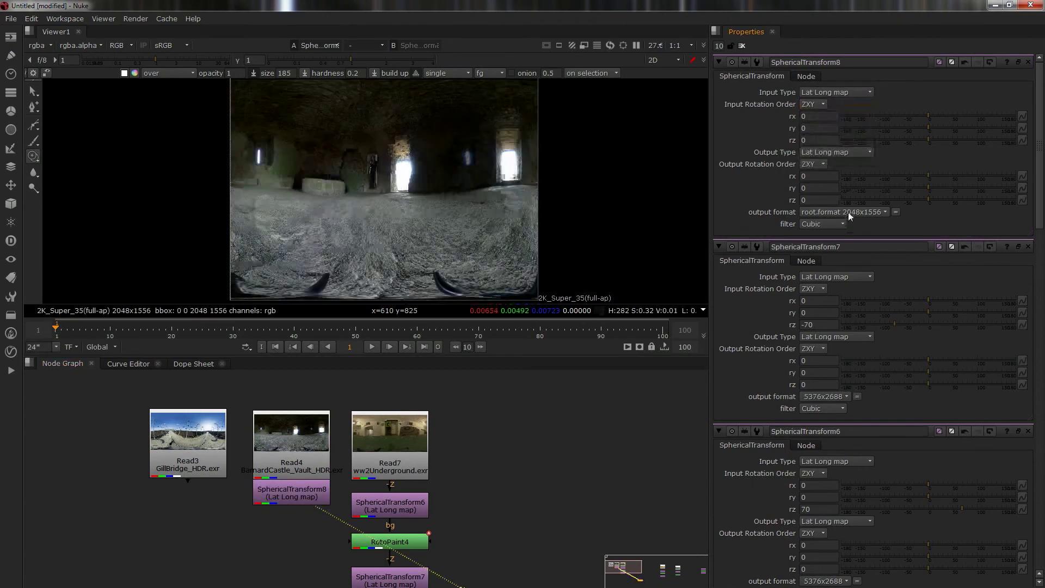
pyautogui.click(851, 213)
pyautogui.click(847, 463)
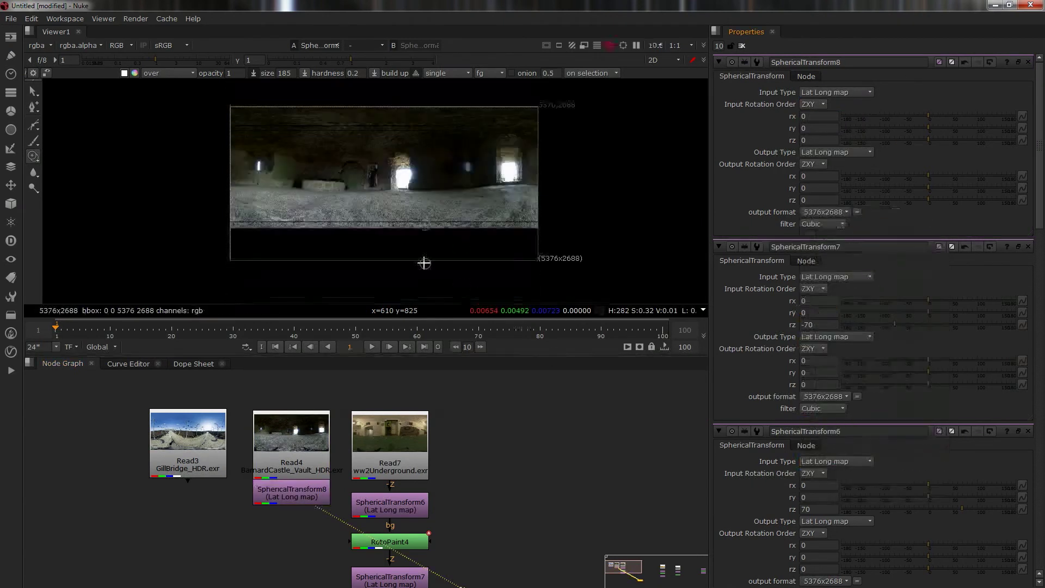
# - Add a RotoPaint node below SphericalTransform8 and space the nodes apart in the vault branch
pyautogui.scroll(5, 381, 163)
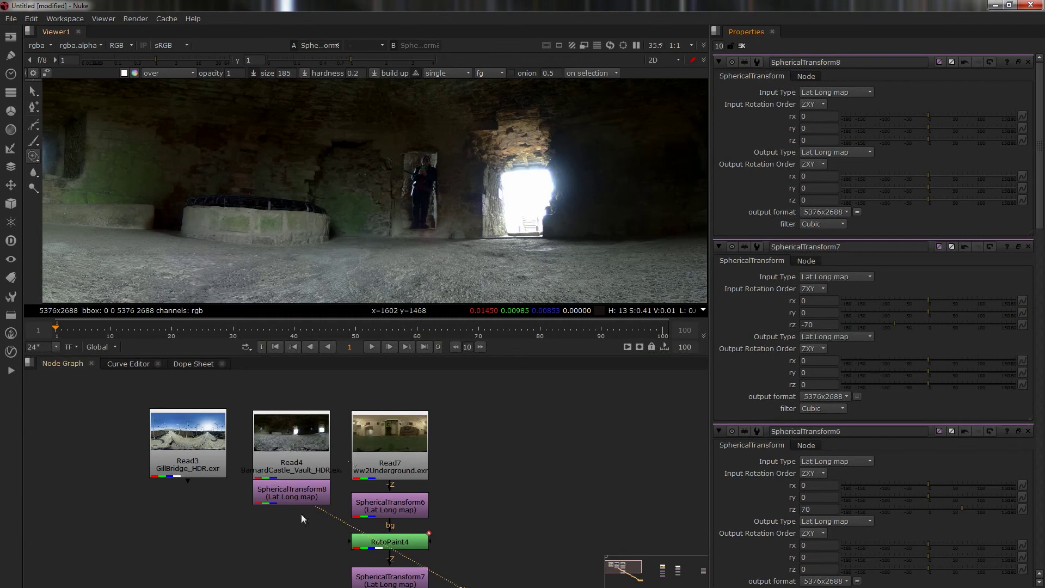
pyautogui.moveTo(308, 501); pyautogui.dragTo(308, 518)
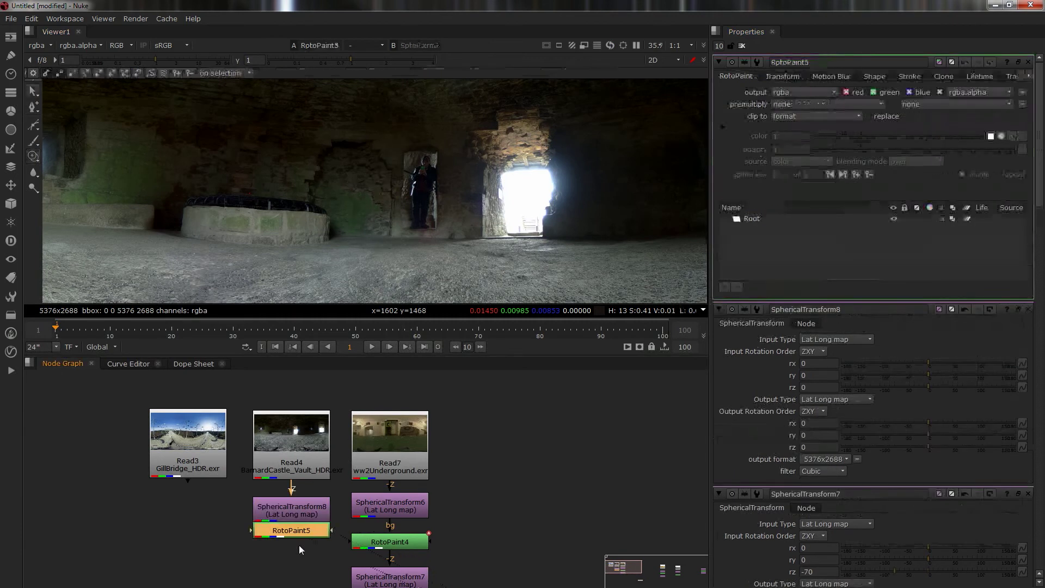
pyautogui.moveTo(298, 532); pyautogui.dragTo(298, 546)
# - Activate the Clone tool of RotoPaint5 for the standing figure beside the vault's bright doorway
pyautogui.scroll(2, 322, 211)
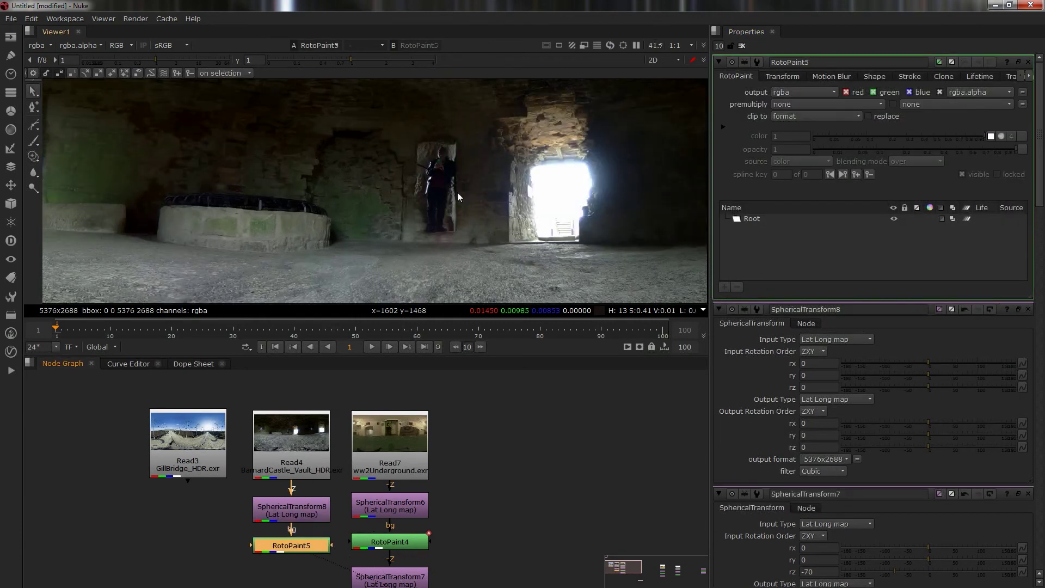
pyautogui.moveTo(409, 175); pyautogui.dragTo(290, 255, button='middle')
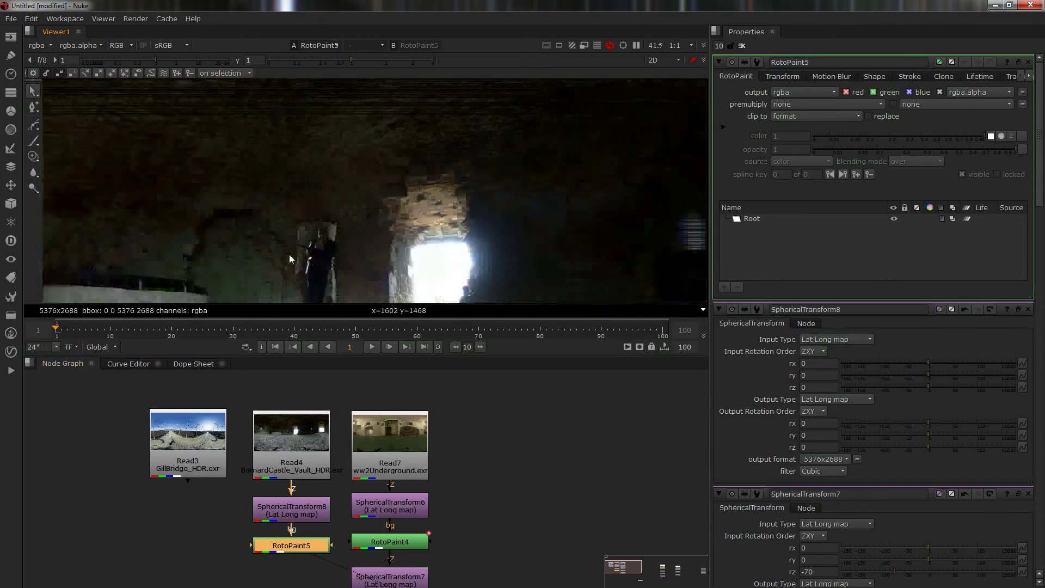
pyautogui.moveTo(289, 259); pyautogui.dragTo(314, 223)
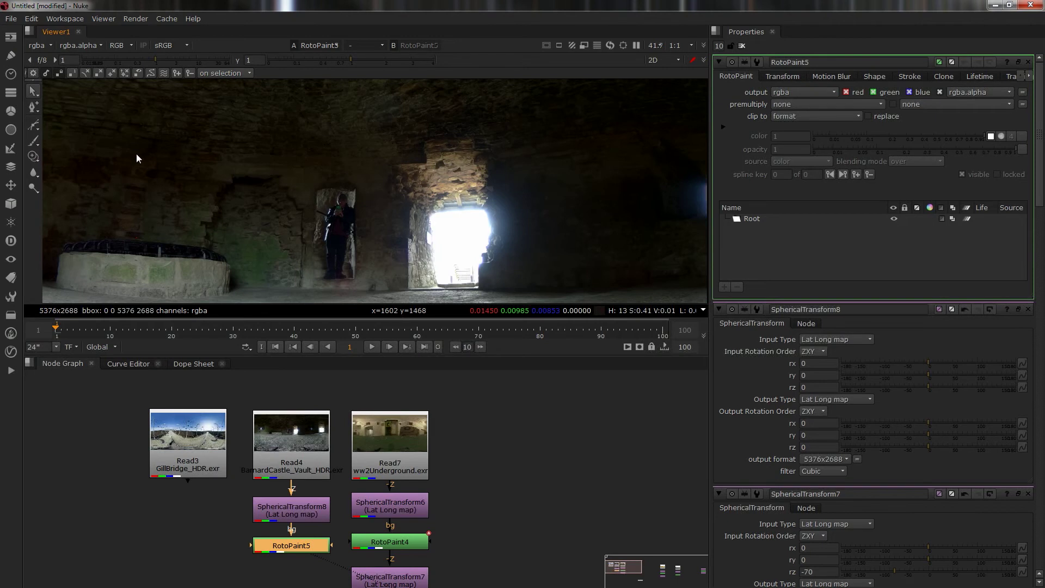
pyautogui.keyDown('ctrl'); pyautogui.keyDown('shift'); pyautogui.moveTo(138, 152); pyautogui.dragTo(215, 175); pyautogui.keyUp('shift'); pyautogui.keyUp('ctrl')
pyautogui.click(36, 157)
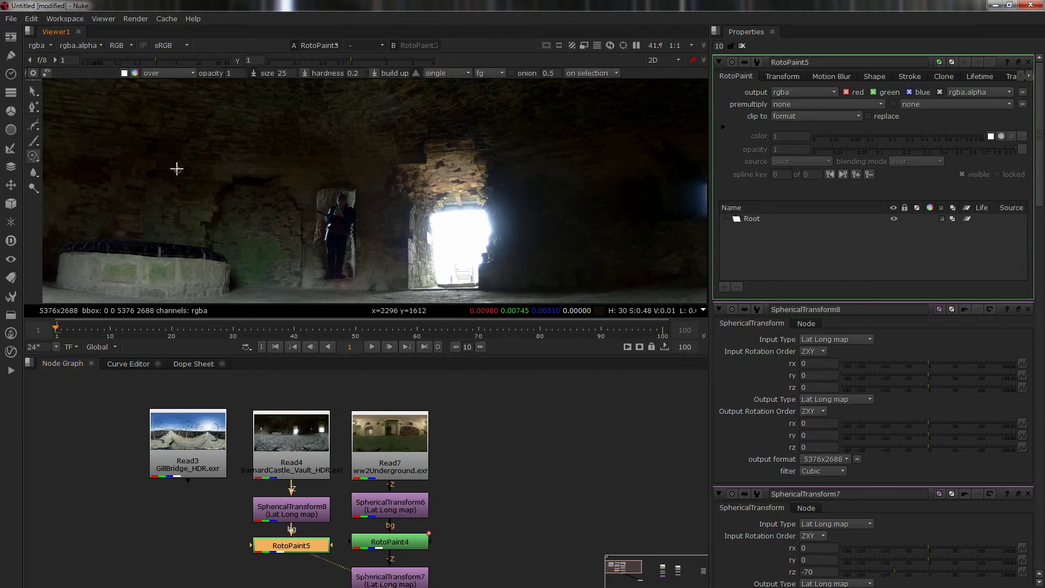
# - Clone dark brick wall over the person and the lit recess beside the bright doorway with a size 109 brush
pyautogui.moveTo(183, 148)
pyautogui.keyDown('ctrl'); pyautogui.mouseDown()
pyautogui.moveTo(334, 203)
pyautogui.moveTo(320, 187)
pyautogui.moveTo(311, 192)
pyautogui.mouseUp(); pyautogui.keyUp('ctrl')
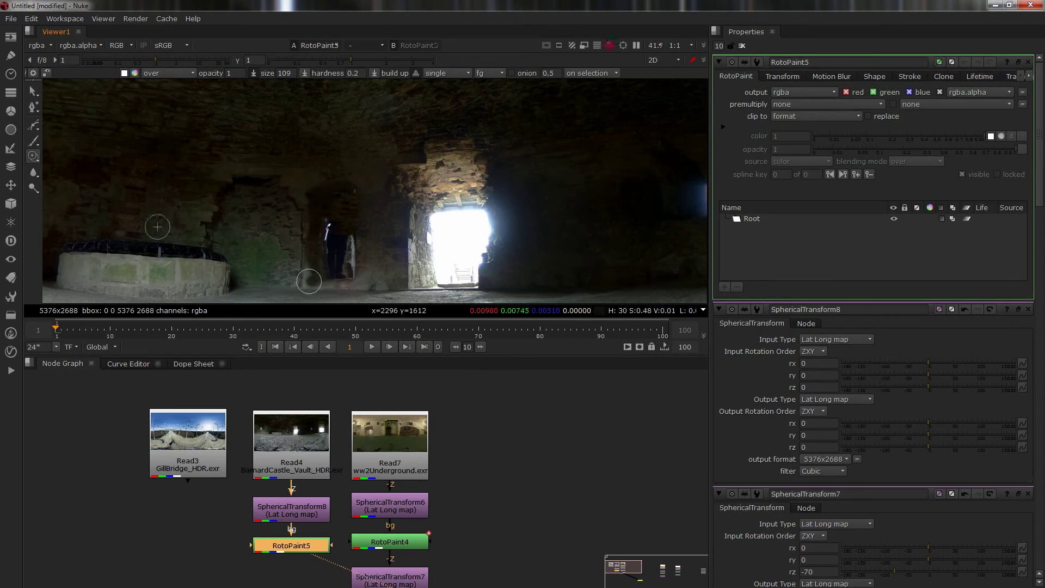
pyautogui.moveTo(319, 233)
pyautogui.mouseDown()
pyautogui.moveTo(329, 226)
pyautogui.moveTo(354, 253)
pyautogui.moveTo(347, 278)
pyautogui.moveTo(317, 278)
pyautogui.moveTo(351, 282)
pyautogui.moveTo(377, 242)
pyautogui.mouseUp()
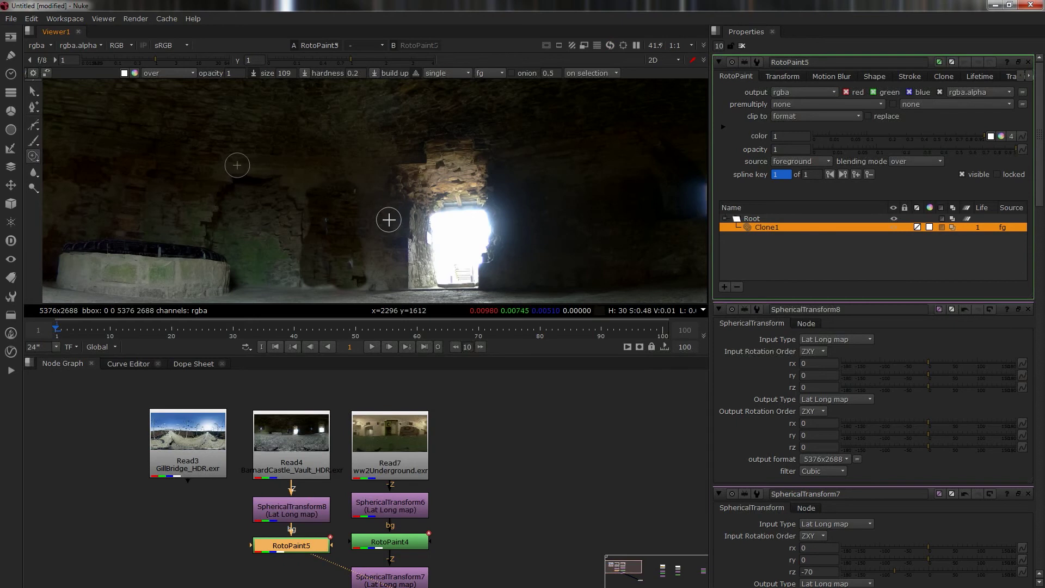
pyautogui.moveTo(387, 220)
pyautogui.keyDown('ctrl'); pyautogui.mouseDown()
pyautogui.moveTo(352, 227)
pyautogui.moveTo(350, 191)
pyautogui.moveTo(367, 257)
pyautogui.mouseUp(); pyautogui.keyUp('ctrl')
pyautogui.click(367, 257)
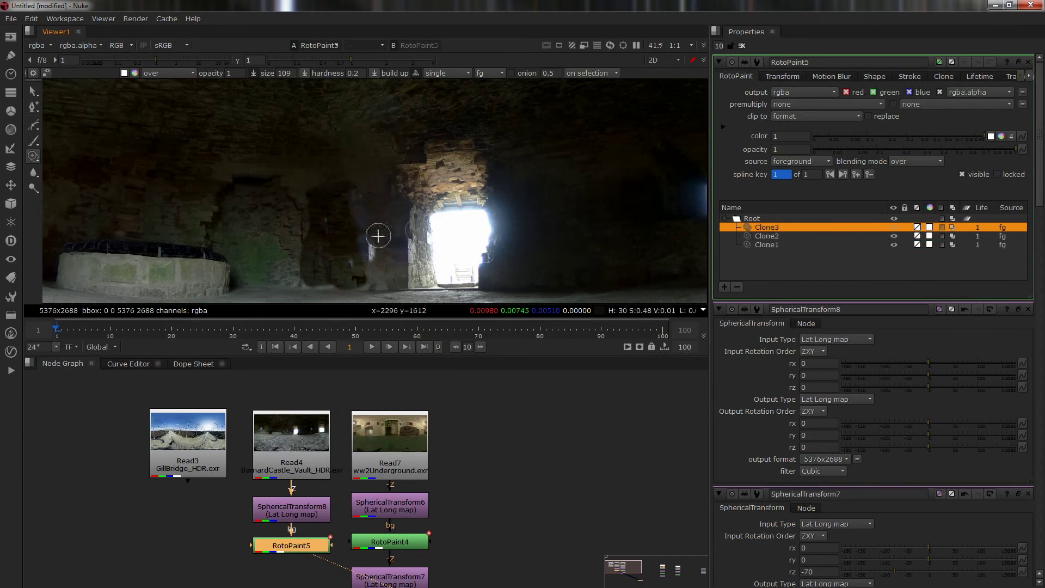
pyautogui.keyDown('ctrl'); pyautogui.click(331, 139); pyautogui.keyUp('ctrl')
pyautogui.moveTo(370, 254)
pyautogui.mouseDown()
pyautogui.moveTo(357, 261)
pyautogui.moveTo(375, 279)
pyautogui.moveTo(357, 195)
pyautogui.moveTo(379, 272)
pyautogui.moveTo(320, 282)
pyautogui.mouseUp()
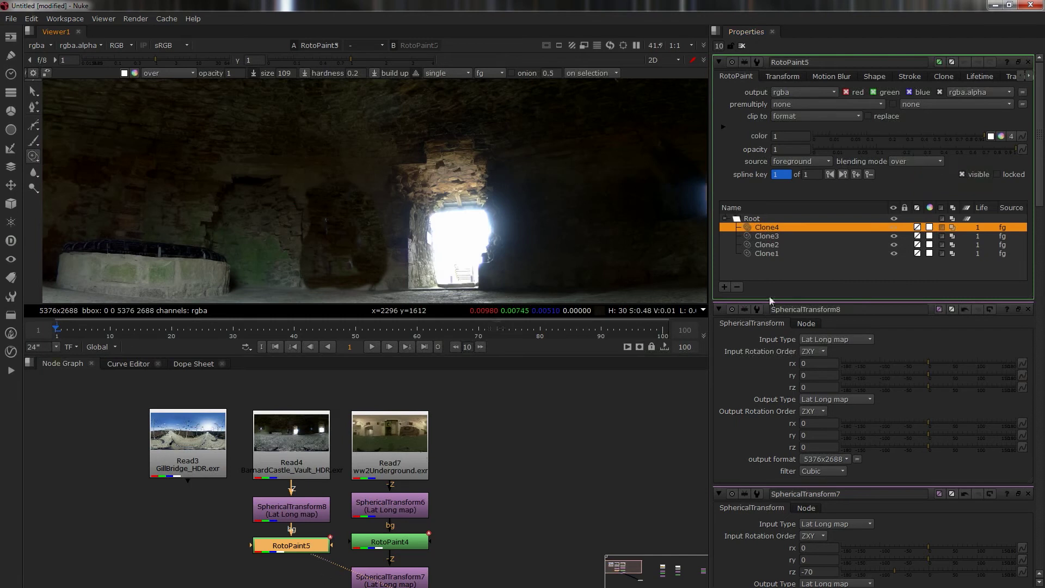
# - Move the Read3 node away from the vault branch and clone more wall texture over the patched area beside the doorway
pyautogui.scroll(-3, 419, 141)
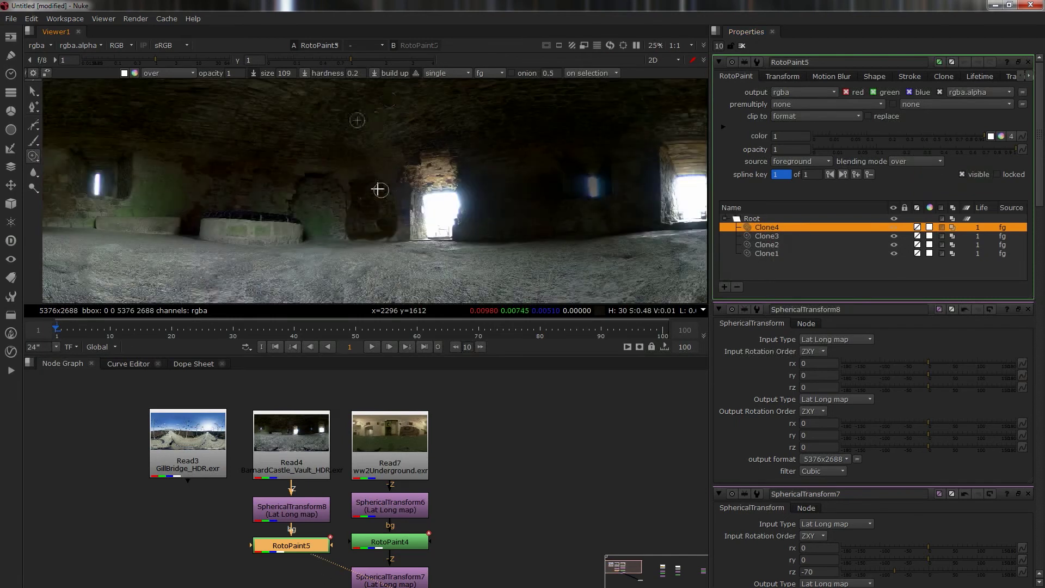
pyautogui.moveTo(175, 467); pyautogui.dragTo(114, 459)
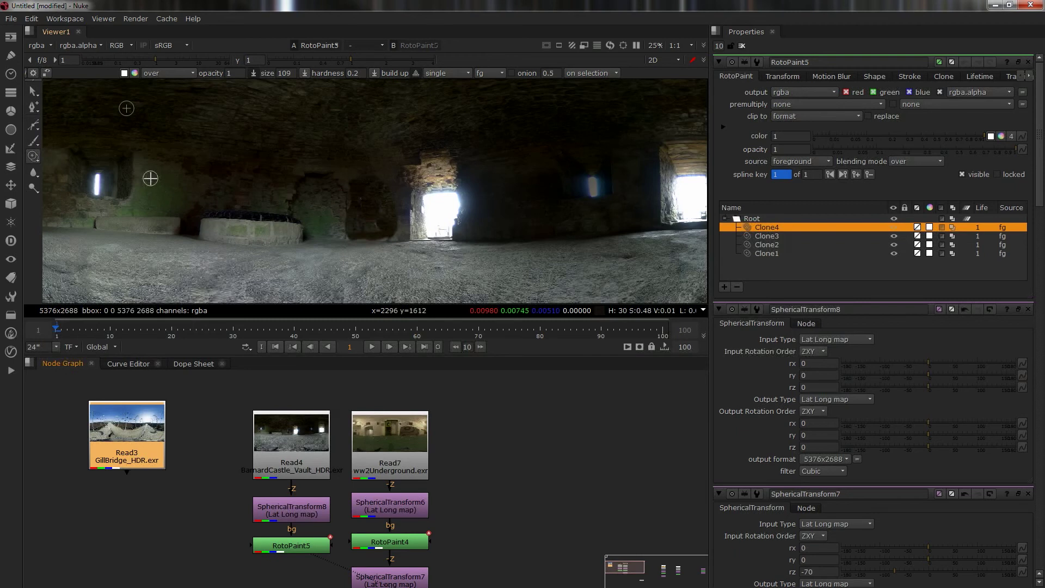
pyautogui.keyDown('ctrl'); pyautogui.moveTo(150, 178); pyautogui.dragTo(355, 189); pyautogui.keyUp('ctrl')
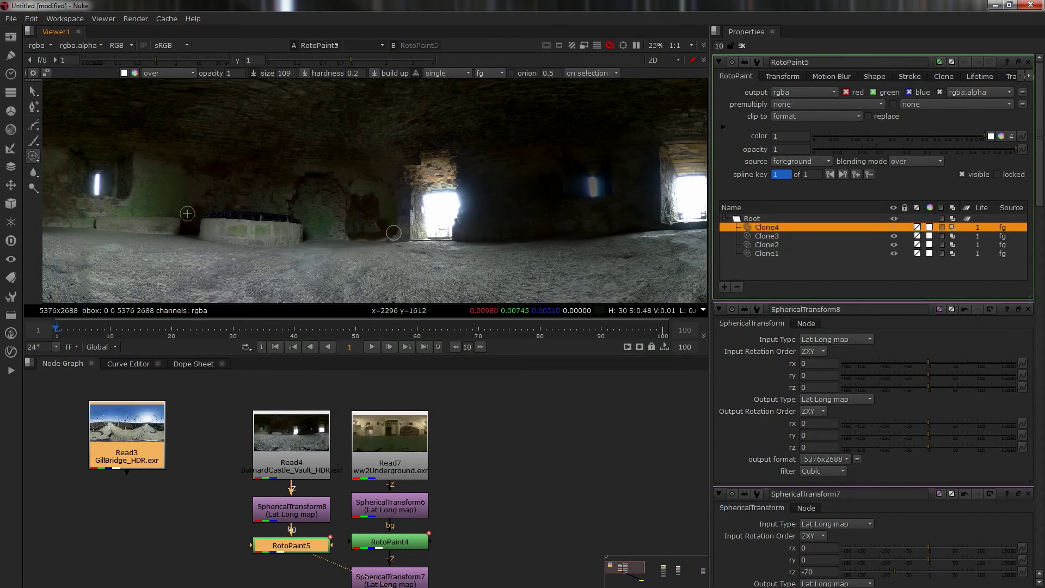
pyautogui.moveTo(383, 233)
pyautogui.mouseDown()
pyautogui.moveTo(353, 234)
pyautogui.moveTo(349, 202)
pyautogui.moveTo(347, 223)
pyautogui.moveTo(355, 182)
pyautogui.moveTo(359, 229)
pyautogui.moveTo(396, 236)
pyautogui.moveTo(344, 238)
pyautogui.moveTo(342, 226)
pyautogui.mouseUp()
pyautogui.scroll(-2, 341, 226)
pyautogui.scroll(-2, 284, 239)
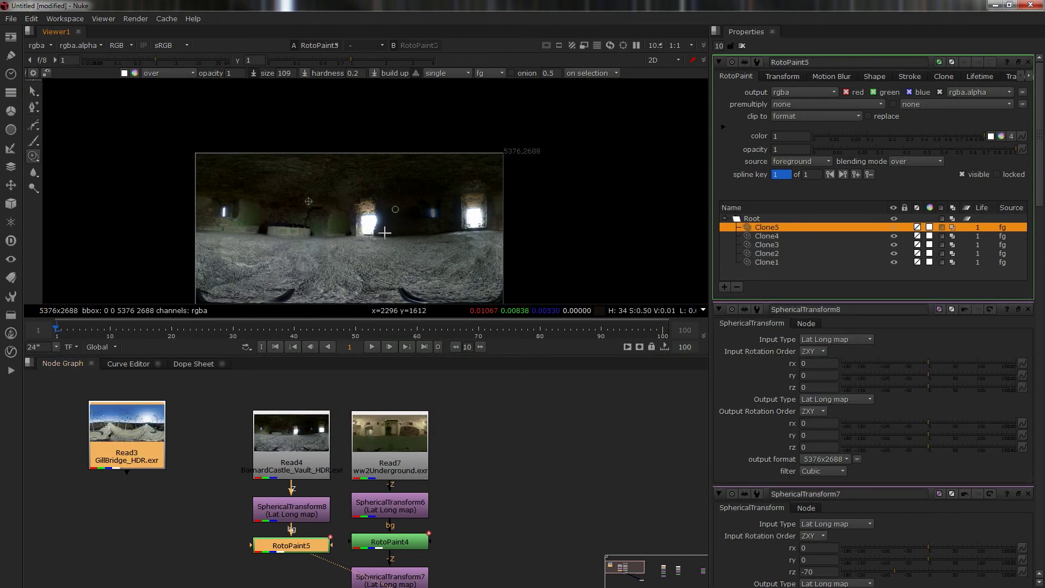
# - Display the GillBridge panorama of Read3 in the viewer and move its node away from the other branches
pyautogui.click(125, 451)
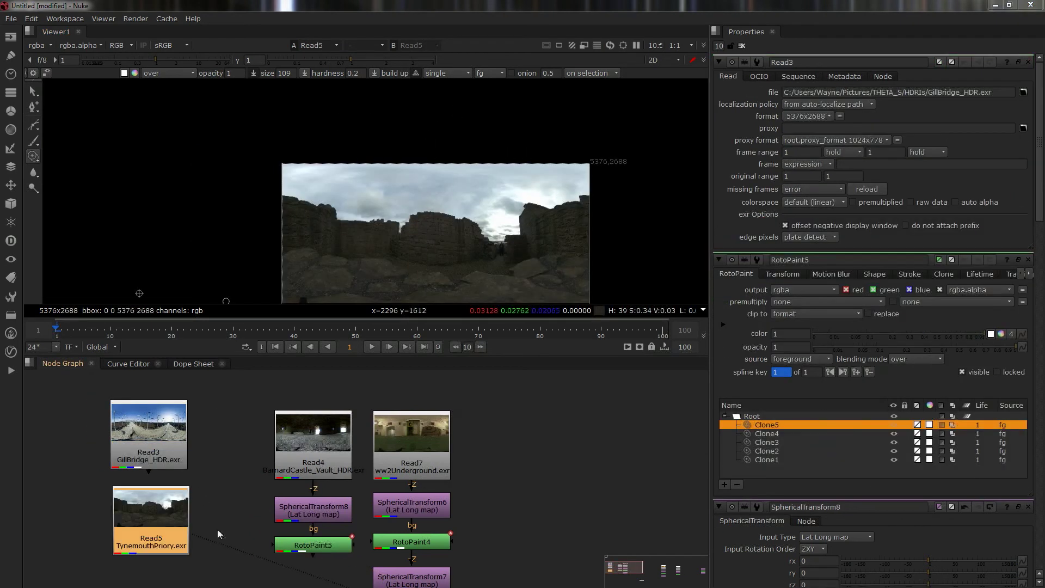
pyautogui.moveTo(227, 512); pyautogui.dragTo(329, 474, button='middle')
pyautogui.click(255, 421)
pyautogui.press('1')
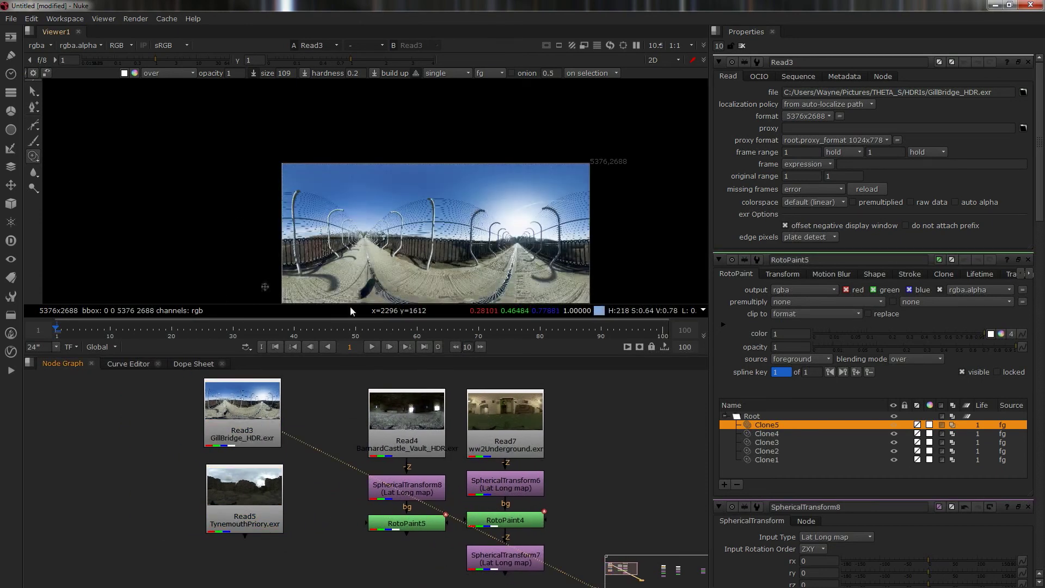
pyautogui.moveTo(249, 424); pyautogui.dragTo(98, 425)
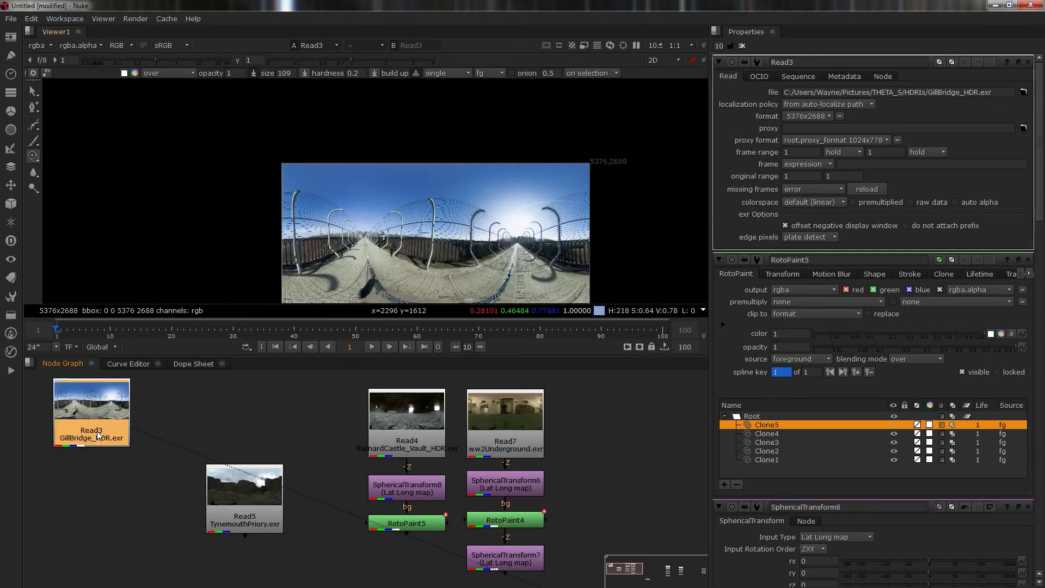
# - Add a SphericalTransform node below Read3 and leave a gap between the two nodes
pyautogui.press('Tab')
pyautogui.write('spherical')
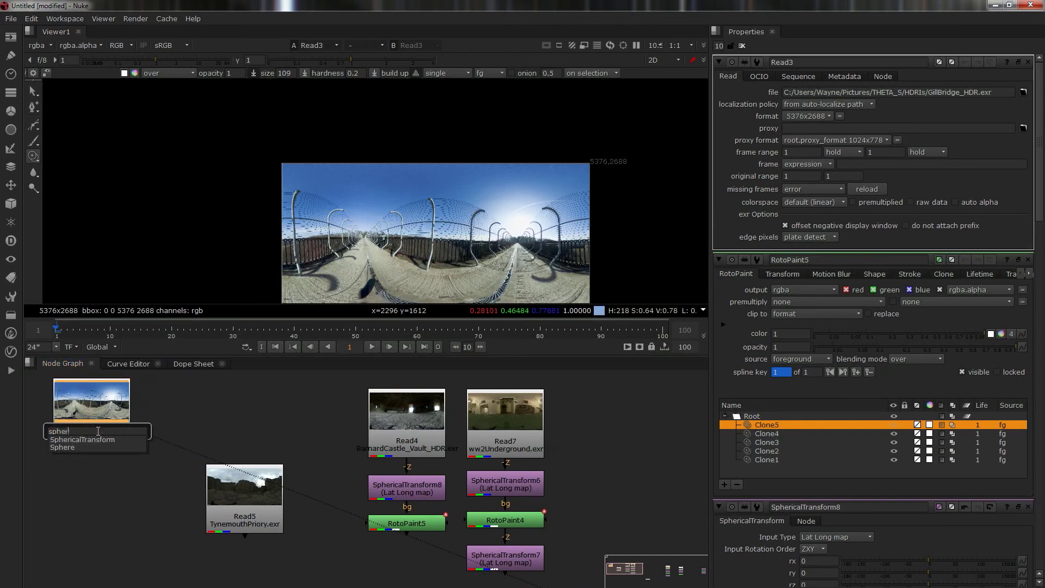
pyautogui.press('Return')
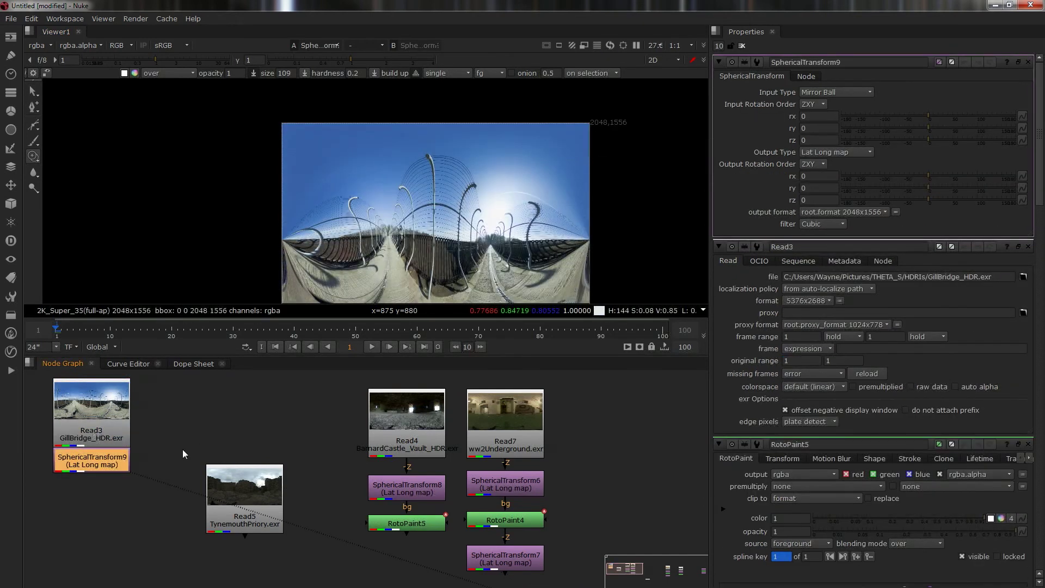
pyautogui.moveTo(118, 461); pyautogui.dragTo(119, 472)
# - Set SphericalTransform9 to Lat Long map input, 5376x2688 output format and an input rz rotation of 92 for the bridge panorama
pyautogui.click(862, 94)
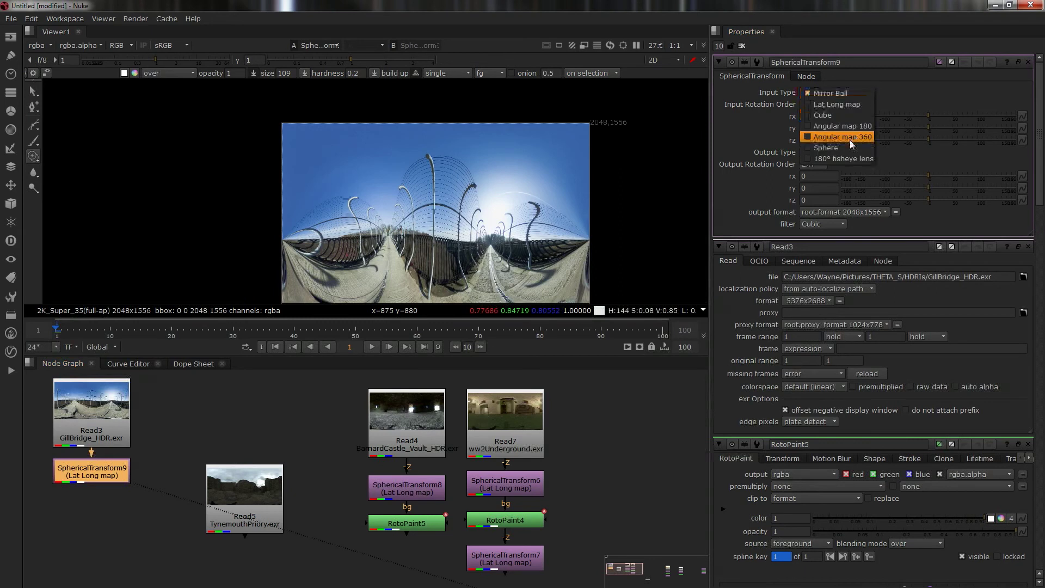
pyautogui.click(851, 112)
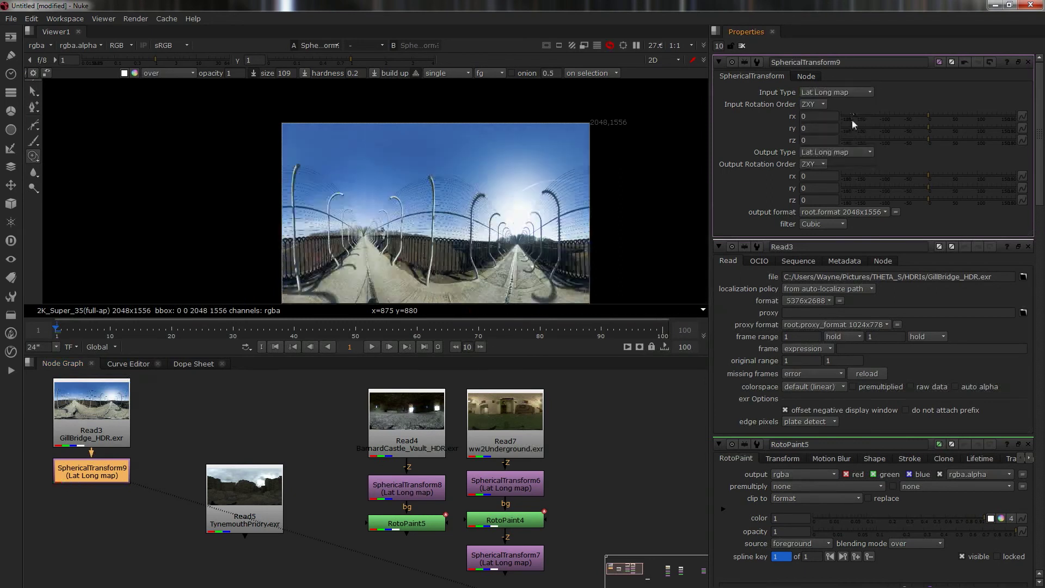
pyautogui.click(843, 212)
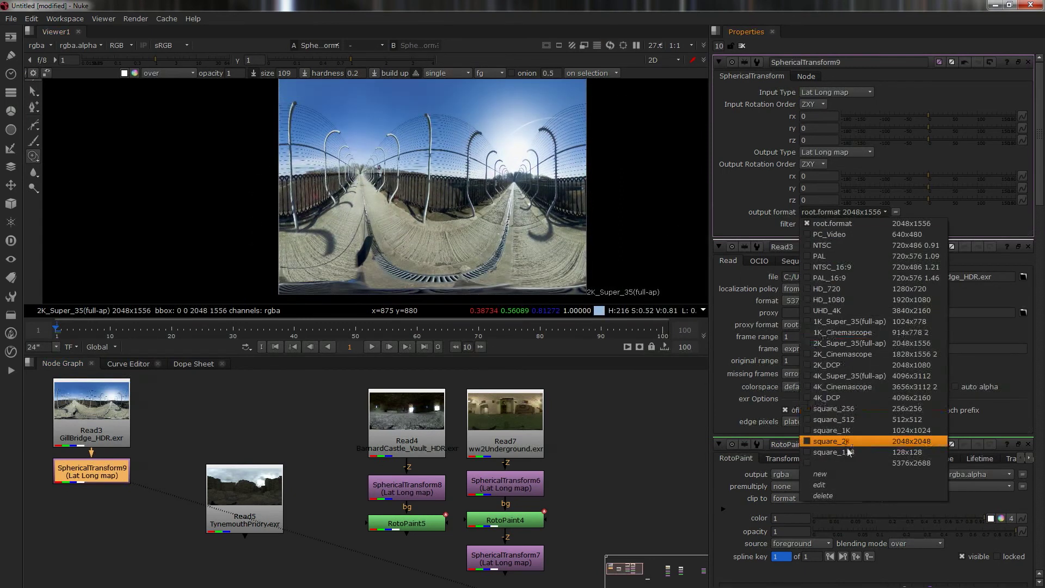
pyautogui.click(849, 463)
pyautogui.moveTo(954, 142); pyautogui.dragTo(977, 143)
pyautogui.scroll(5, 366, 200)
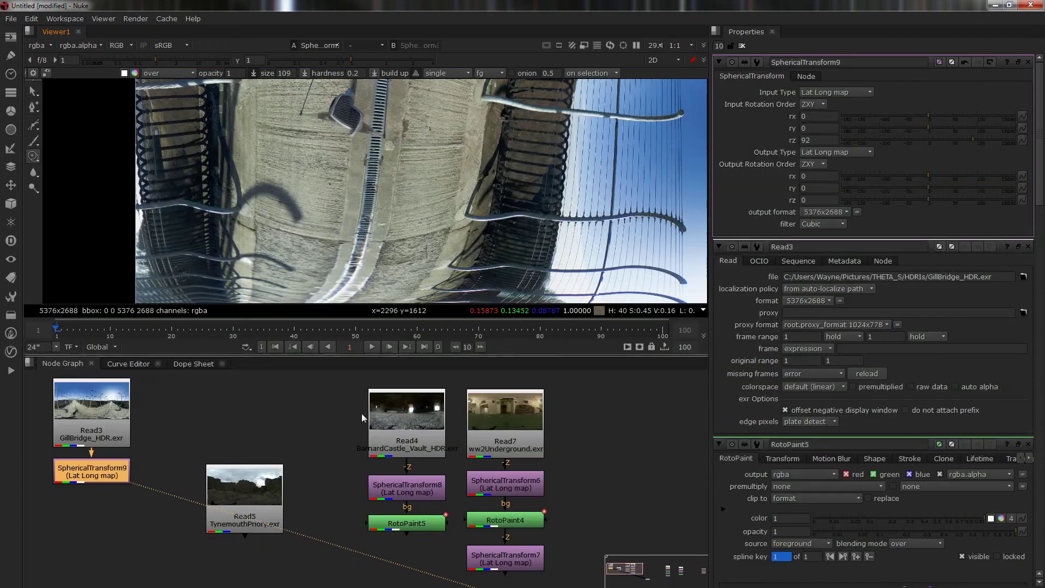
# - Move the Read5 node up level with Read3 and delete the SphericalTransform9 node below Read3
pyautogui.click(119, 471)
pyautogui.moveTo(266, 489); pyautogui.dragTo(275, 425)
pyautogui.click(106, 474)
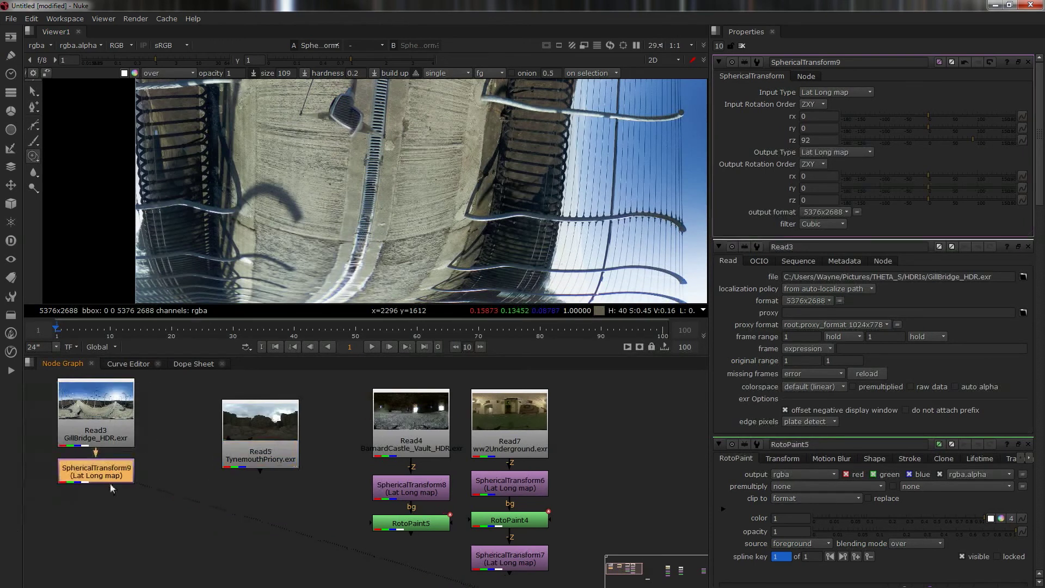
pyautogui.press('Delete')
# - Display the TynemouthPriory panorama of Read5 in the viewer, with the tripod legs at its lower edge in sight
pyautogui.click(274, 441)
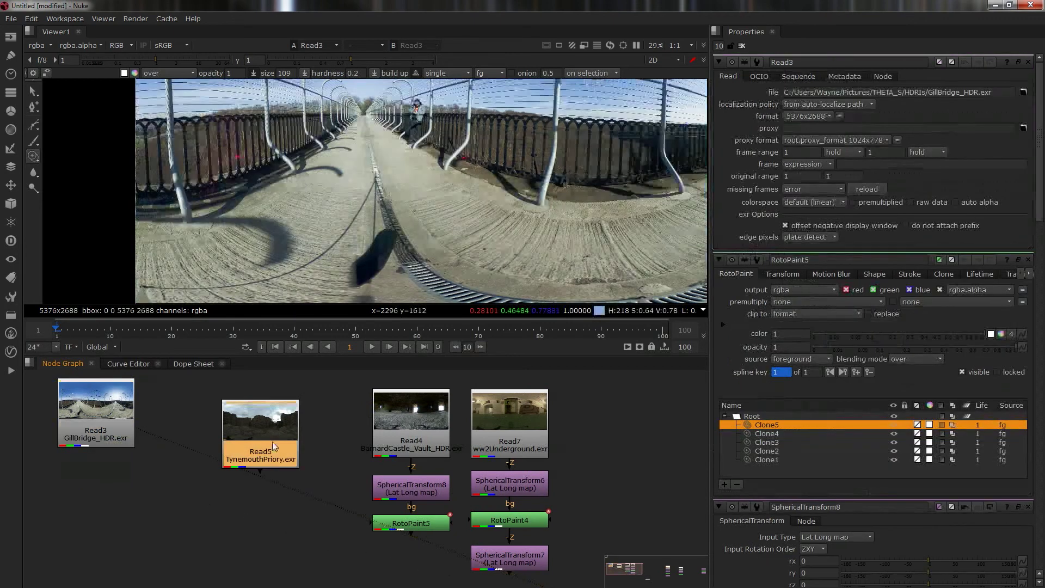
pyautogui.press('1')
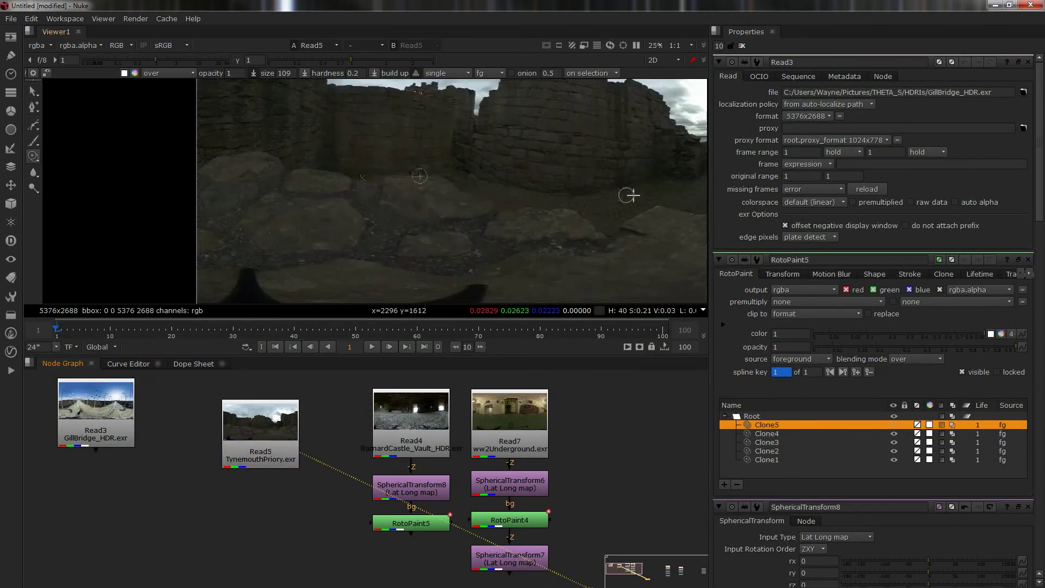
pyautogui.moveTo(498, 186); pyautogui.dragTo(517, 149, button='middle')
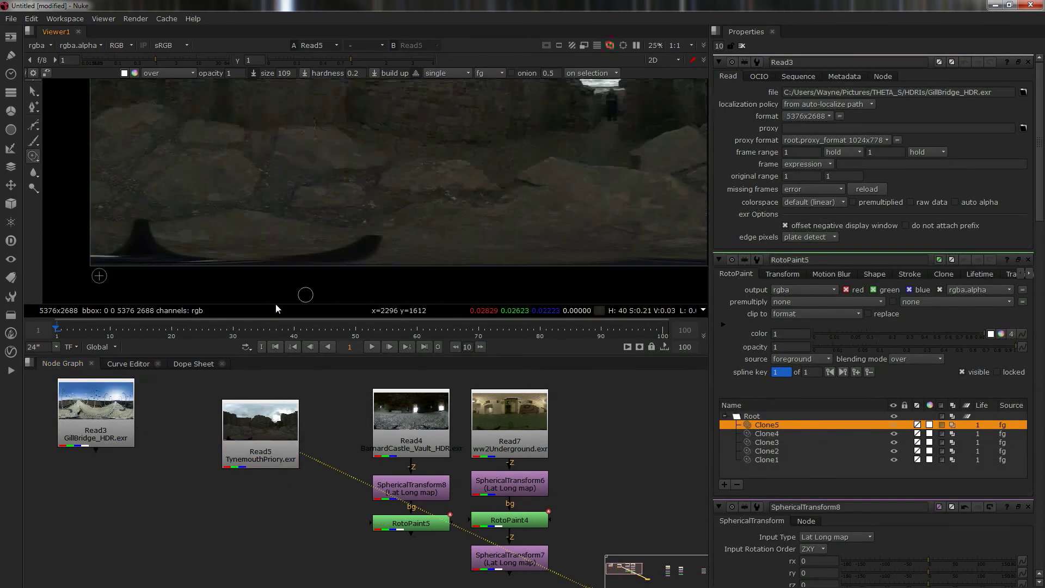
# - Add a SphericalTransform node below Read5
pyautogui.click(272, 464)
pyautogui.press('Tab')
pyautogui.write('sphericalTransform')
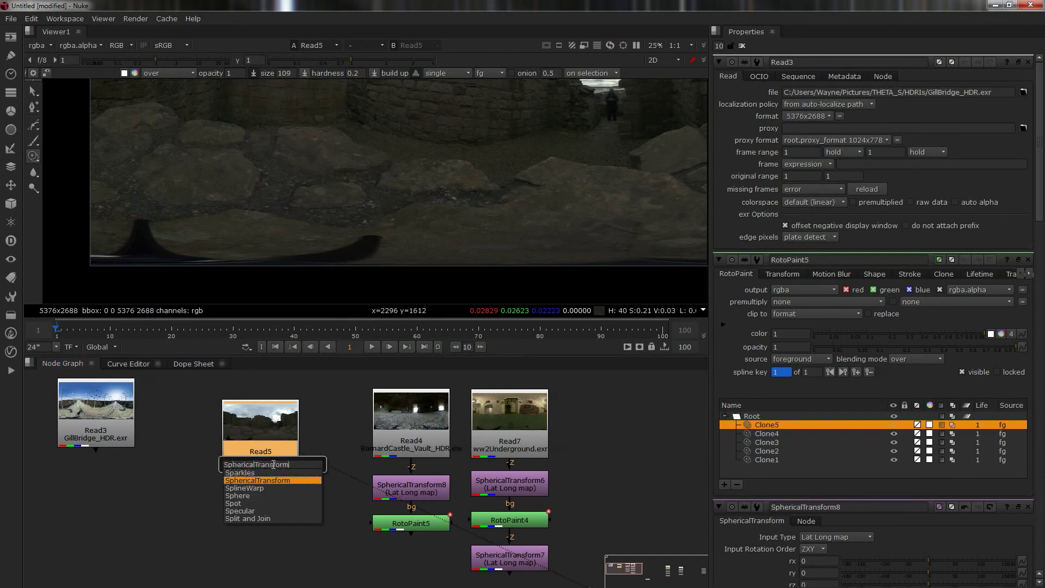
pyautogui.press('Return')
# - Set SphericalTransform9 to Lat Long map input and a 5376x2688 output format for the TynemouthPriory panorama
pyautogui.click(835, 92)
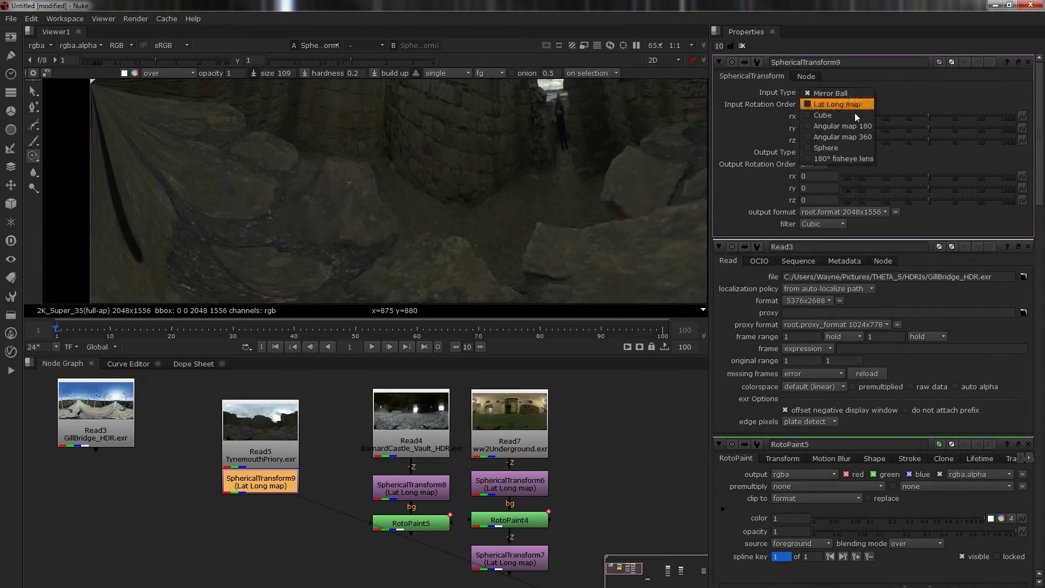
pyautogui.click(853, 105)
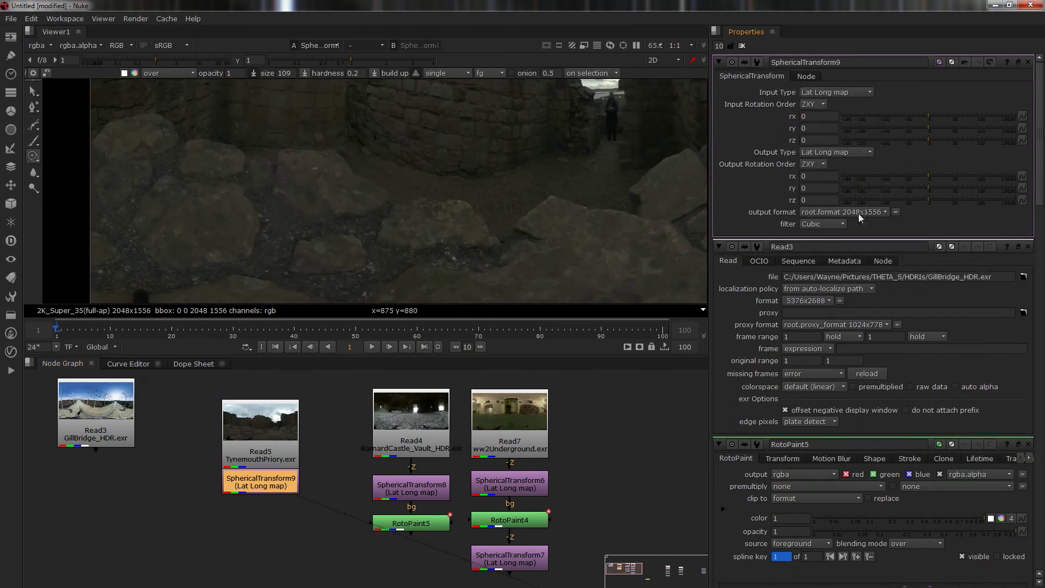
pyautogui.click(844, 212)
pyautogui.click(836, 463)
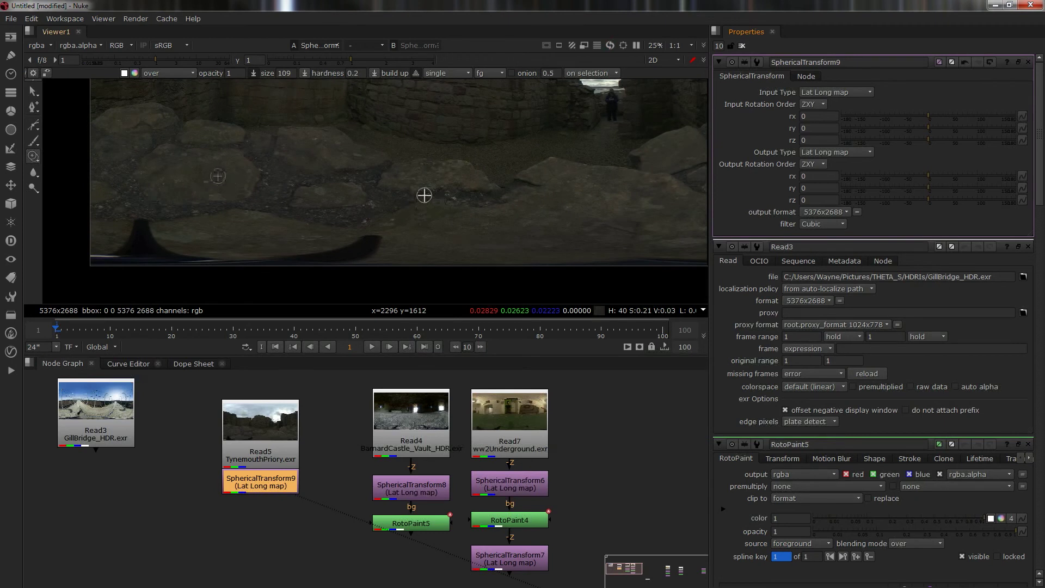
# - Set the input rz rotation of SphericalTransform9 to 82 to bring the tripod away from the panorama's lower edge
pyautogui.press('space')
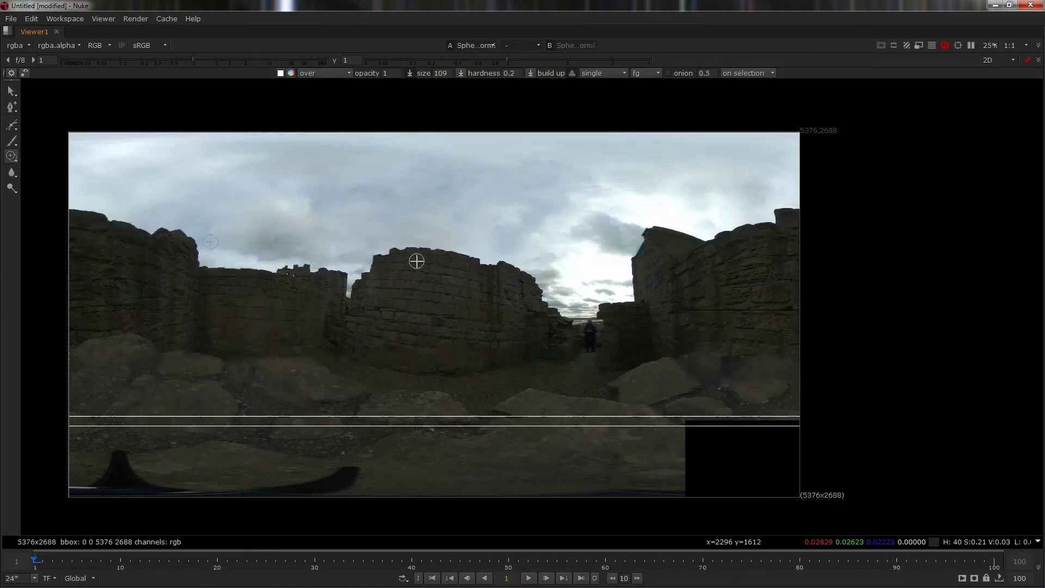
pyautogui.press('f')
pyautogui.press('space')
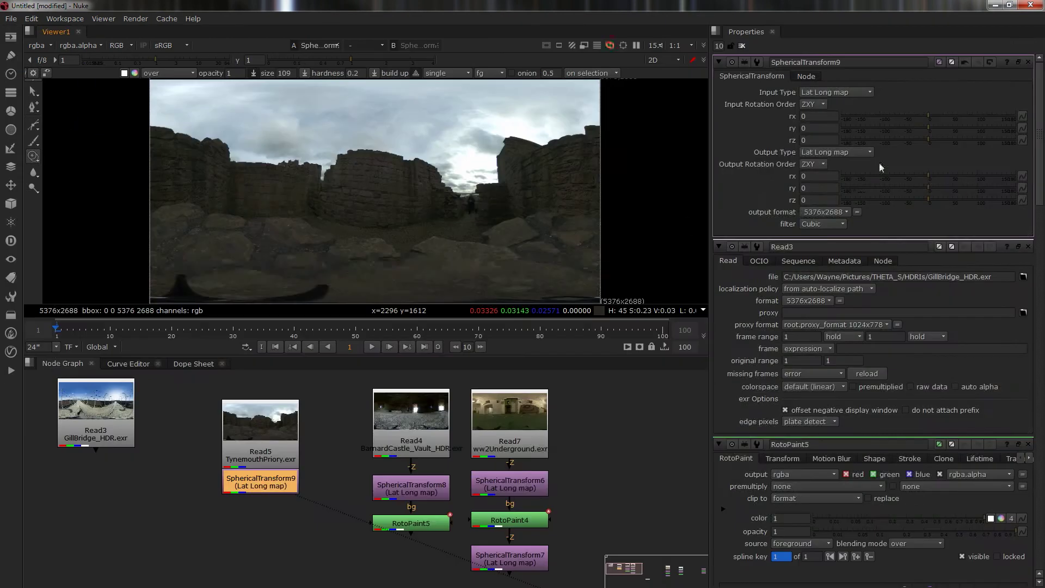
pyautogui.moveTo(944, 140); pyautogui.dragTo(968, 138)
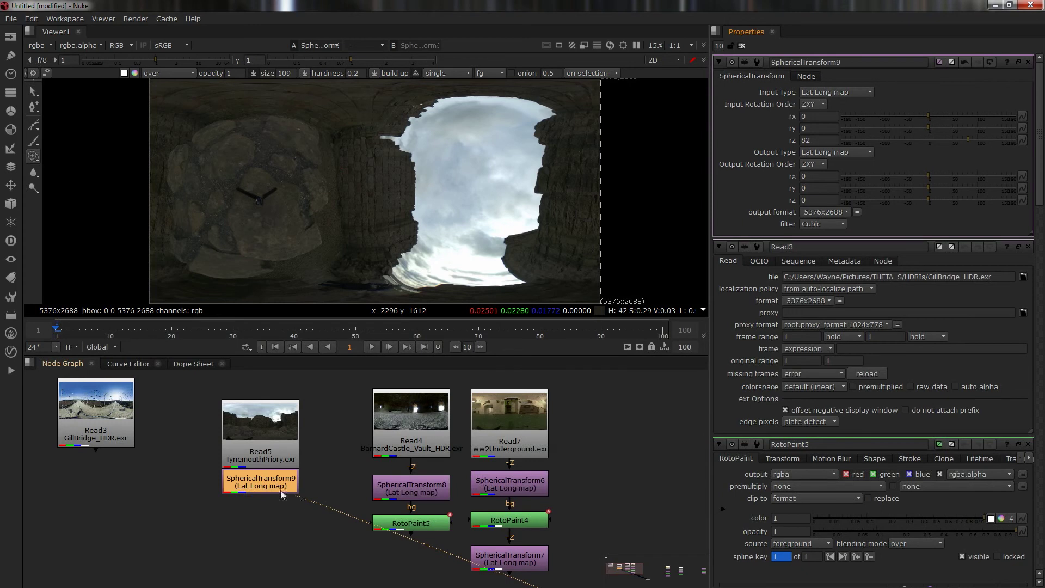
# - Add a RotoPaint node below SphericalTransform9 and activate its Clone tool
pyautogui.press('p')
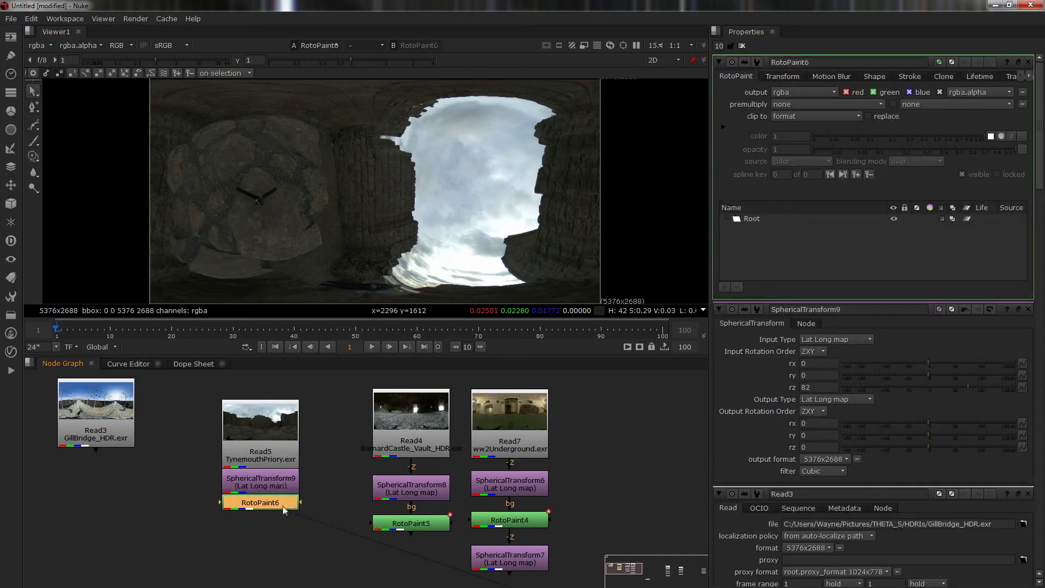
pyautogui.click(33, 159)
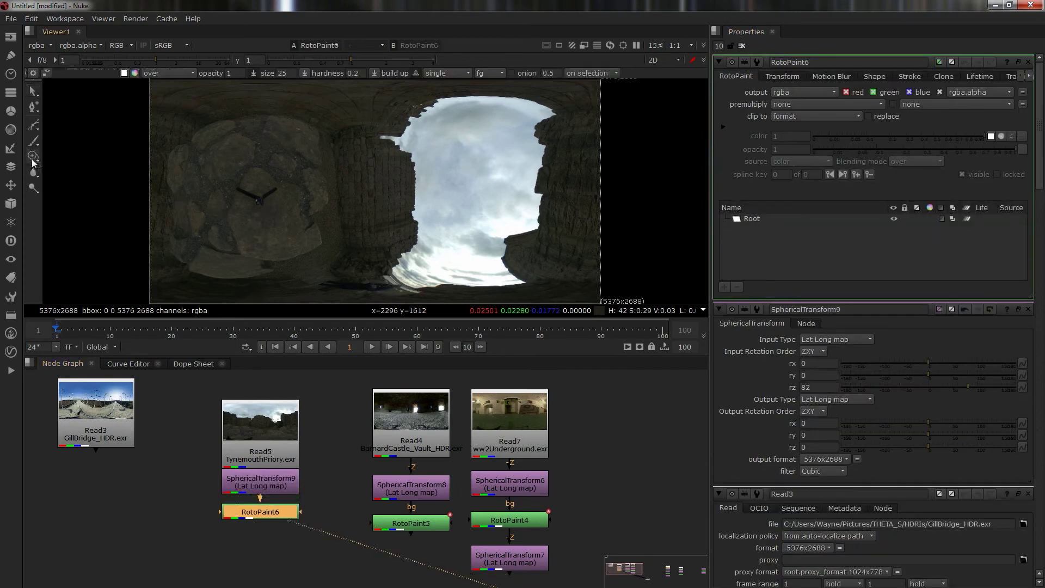
pyautogui.press('space')
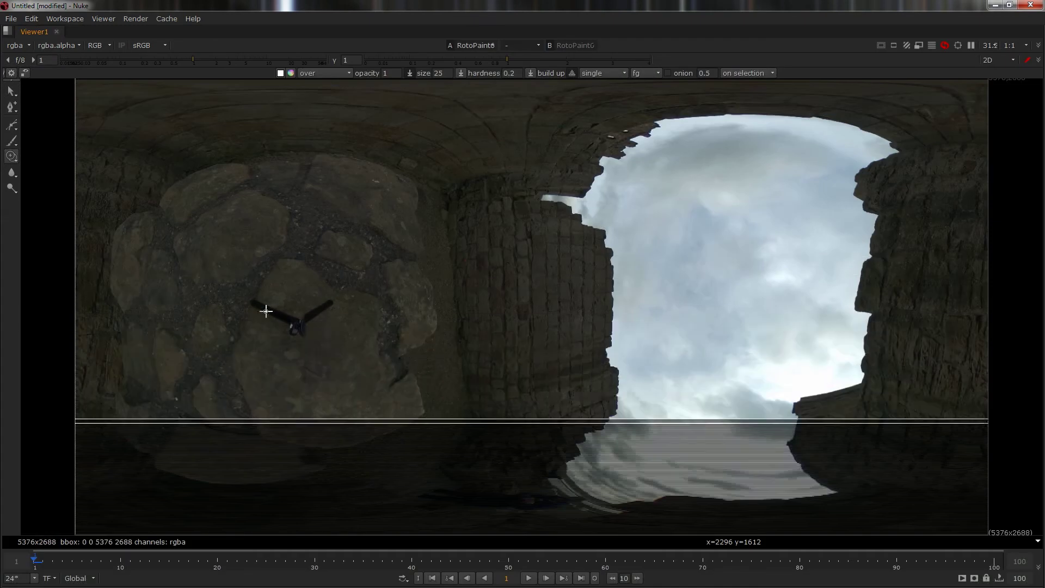
# - Paint out both tripod legs and the tripod base with size 49 clone strokes sampled from the surrounding rock
pyautogui.scroll(3, 278, 324)
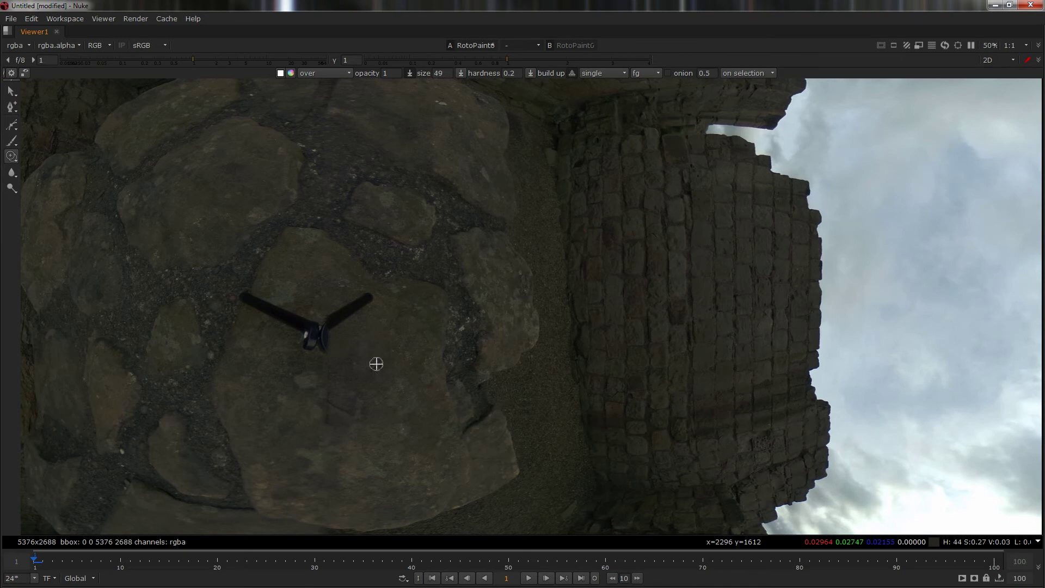
pyautogui.keyDown('ctrl'); pyautogui.moveTo(349, 315); pyautogui.dragTo(362, 304); pyautogui.keyUp('ctrl')
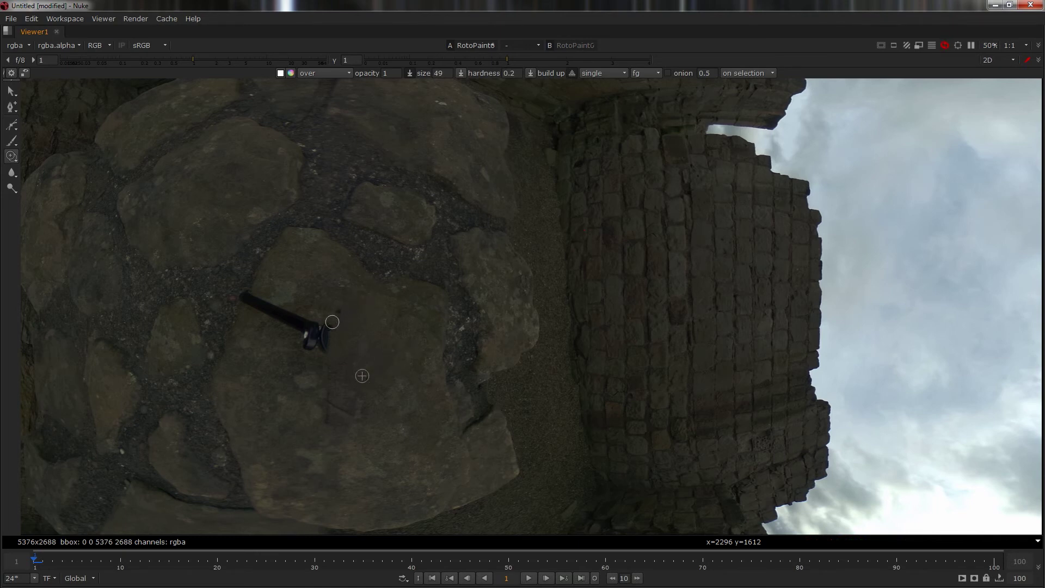
pyautogui.moveTo(338, 312)
pyautogui.mouseDown()
pyautogui.moveTo(308, 340)
pyautogui.moveTo(310, 324)
pyautogui.moveTo(305, 340)
pyautogui.moveTo(318, 347)
pyautogui.moveTo(307, 327)
pyautogui.moveTo(301, 349)
pyautogui.mouseUp()
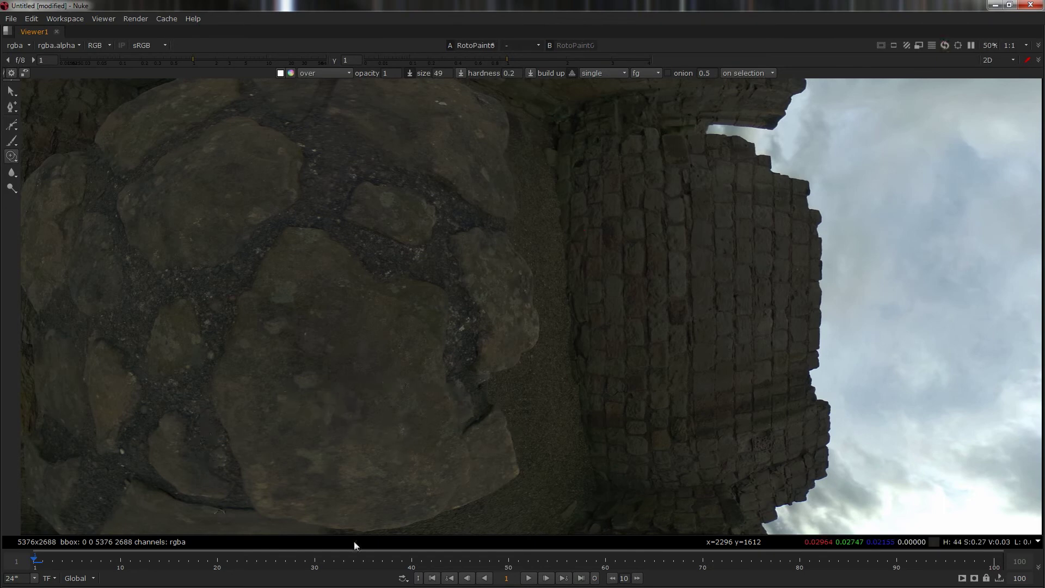
pyautogui.scroll(-3, 688, 266)
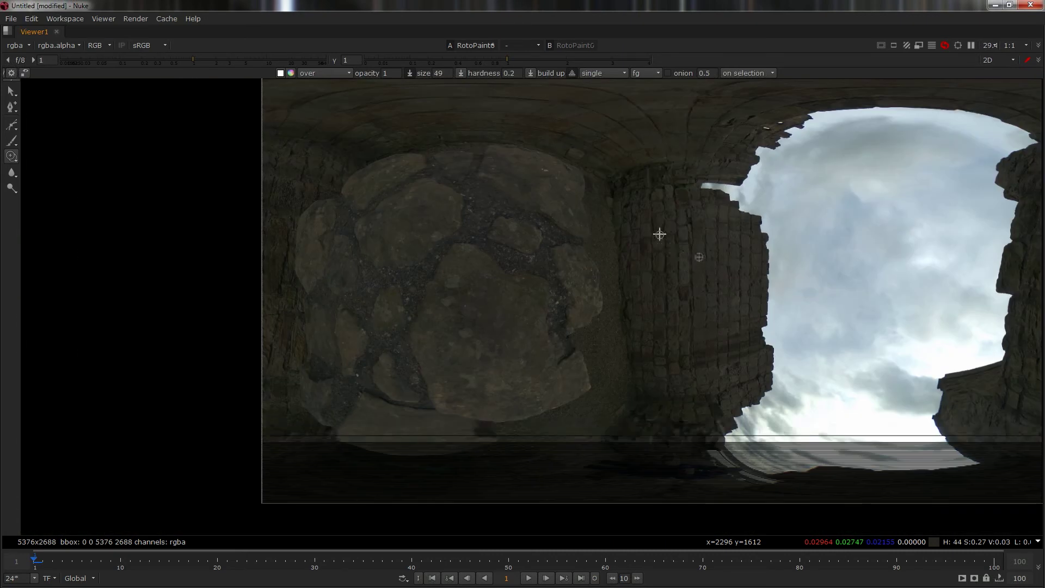
pyautogui.scroll(-1, 800, 307)
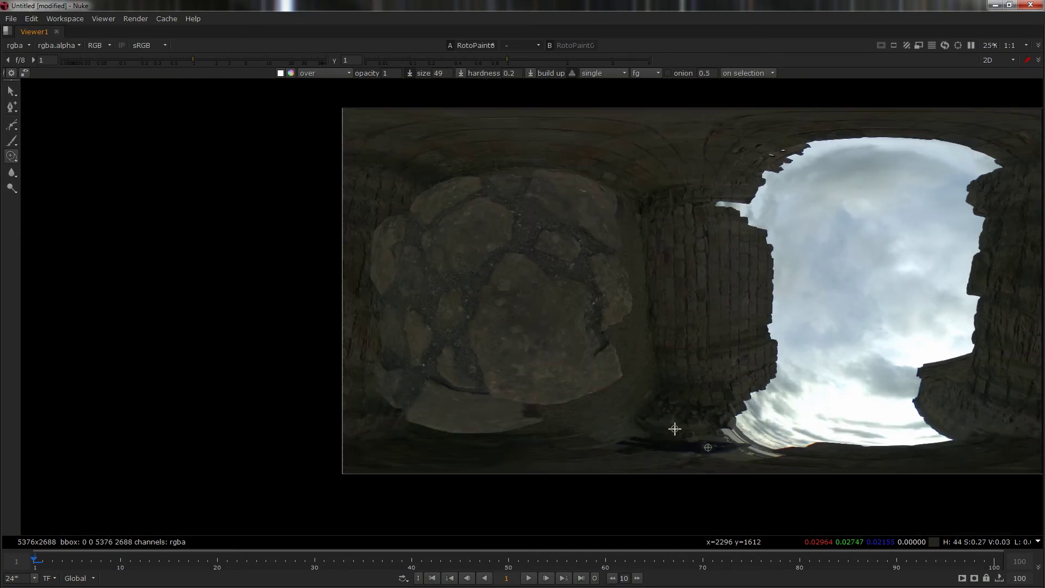
# - Duplicate SphericalTransform9, place the copy below RotoPaint6 and open its properties
pyautogui.press('space')
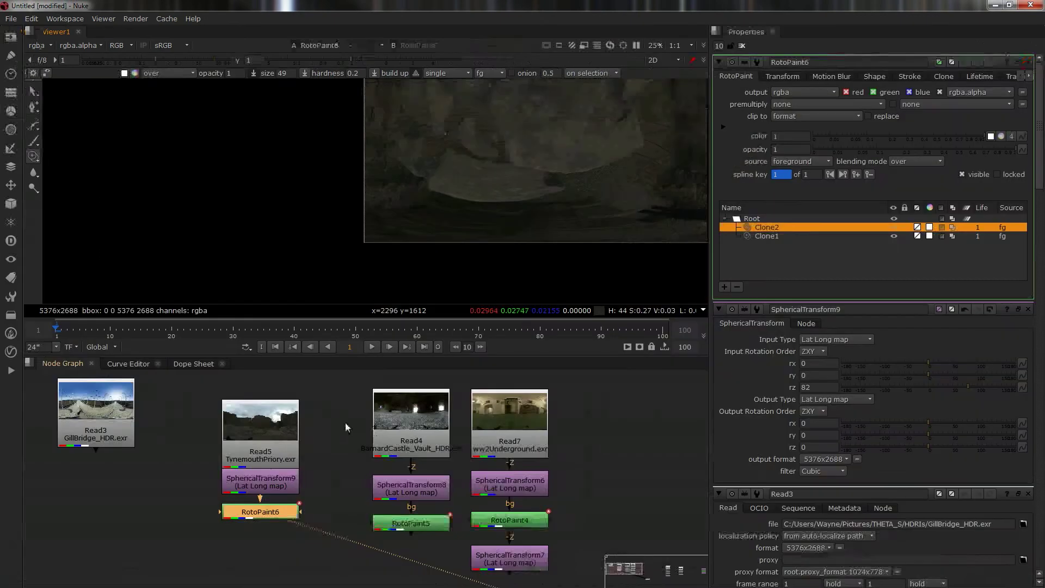
pyautogui.click(260, 485)
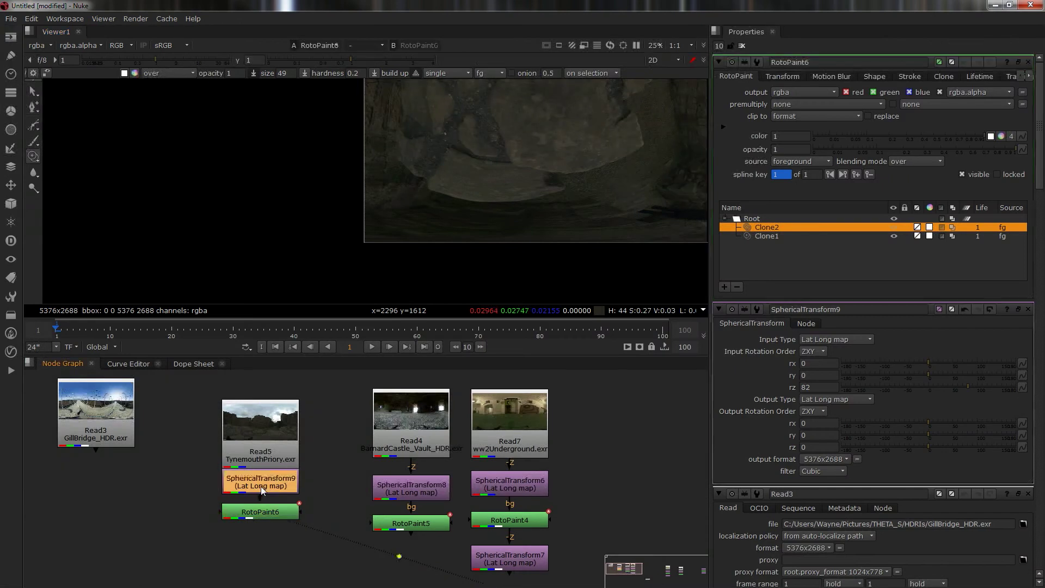
pyautogui.hotkey('ctrl', 'v')
pyautogui.moveTo(275, 553)
pyautogui.mouseDown()
pyautogui.moveTo(262, 560)
pyautogui.moveTo(264, 539)
pyautogui.mouseUp()
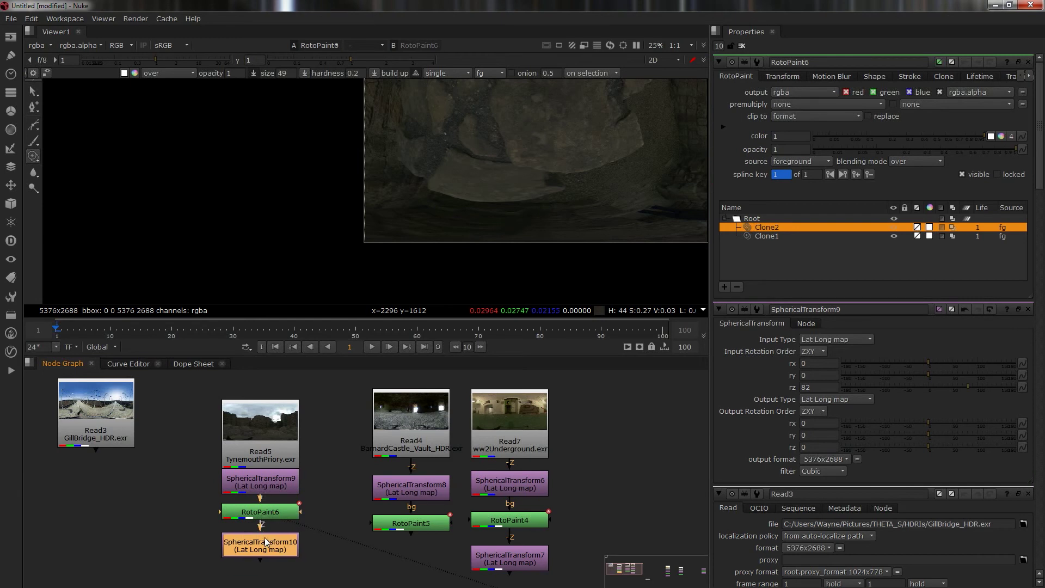
pyautogui.doubleClick(264, 537)
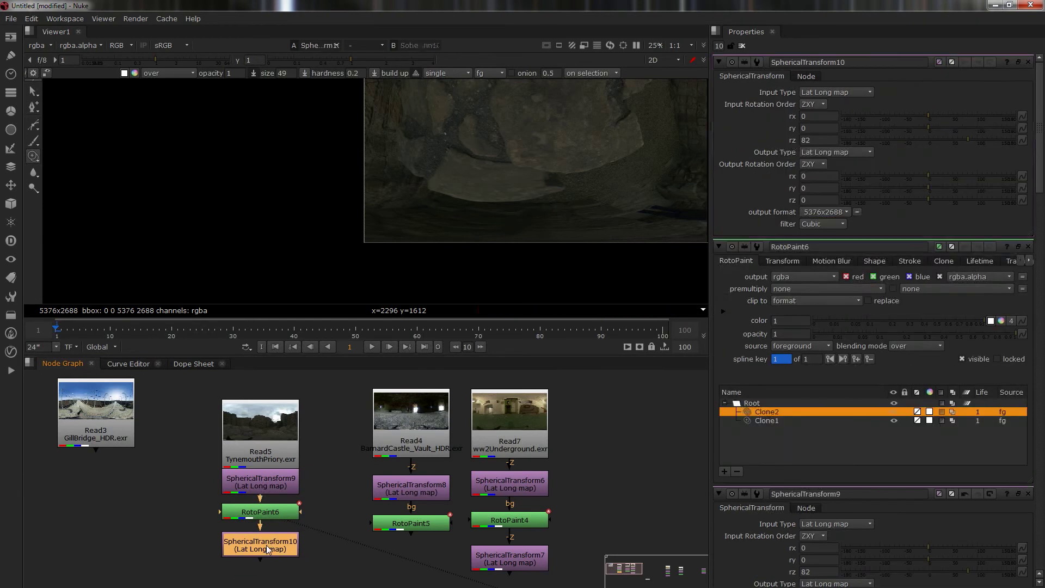
# - Display SphericalTransform10 in the viewer and set its input rz rotation to -82 to rotate the panorama back
pyautogui.press('1')
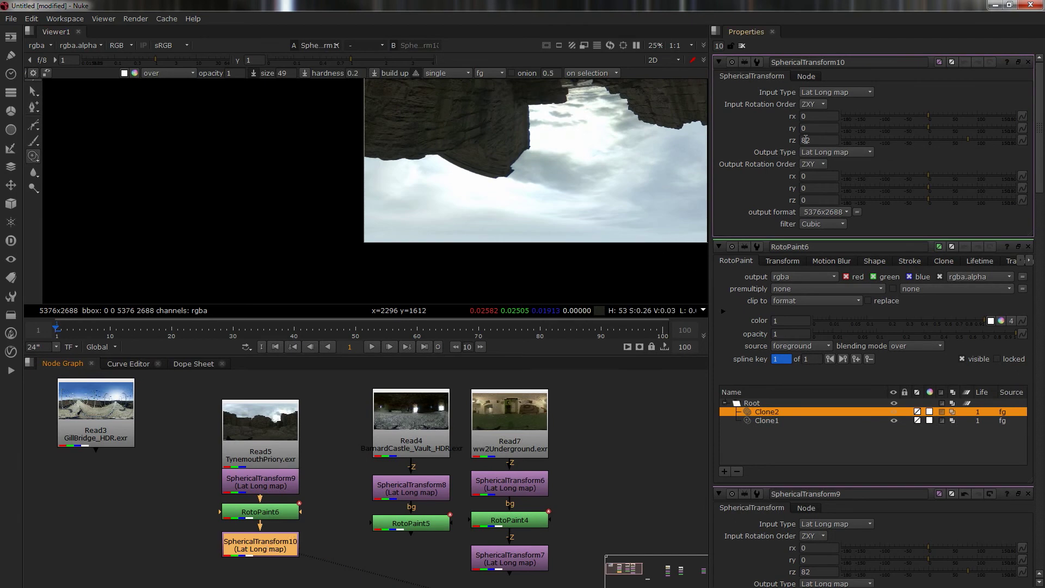
pyautogui.write('-')
pyautogui.press('Return')
# - Examine the rotated-back panorama, especially the photographer standing in the gap between the ruined walls
pyautogui.moveTo(550, 178); pyautogui.dragTo(407, 212, button='middle')
pyautogui.scroll(3, 392, 235)
pyautogui.scroll(-2, 413, 237)
pyautogui.scroll(-2, 502, 154)
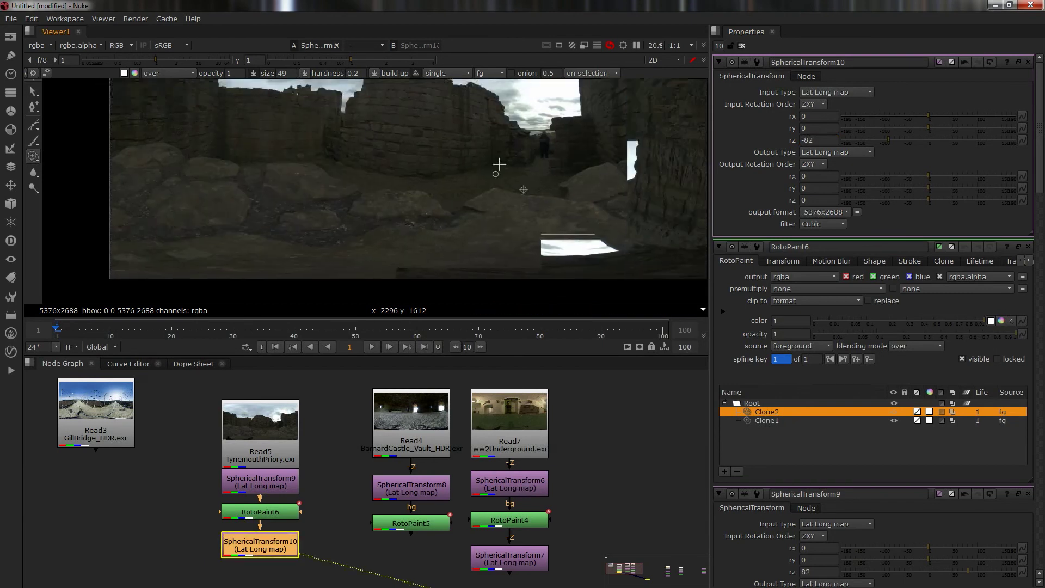
pyautogui.scroll(8, 550, 140)
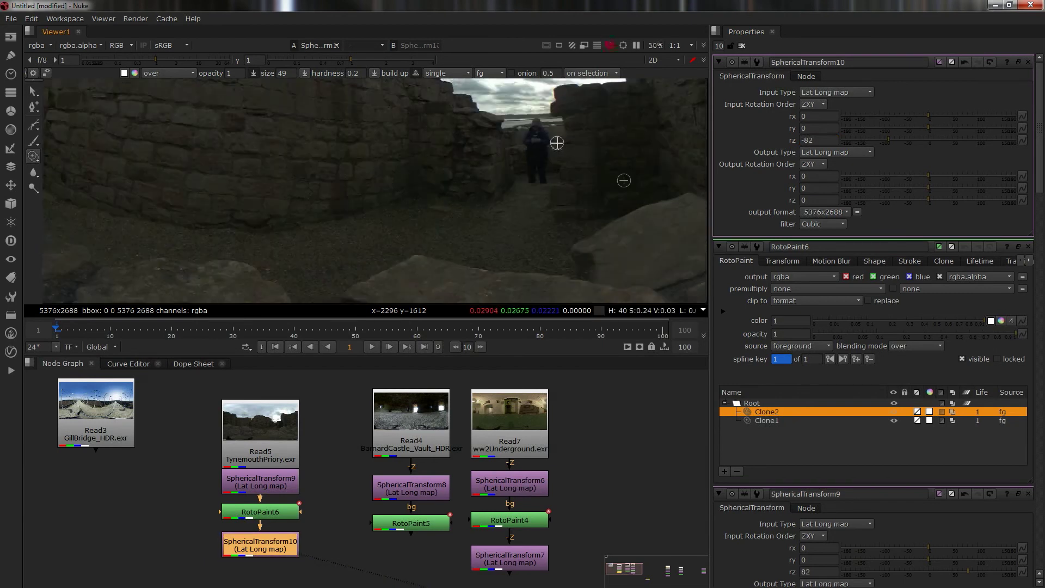
pyautogui.scroll(-4, 528, 185)
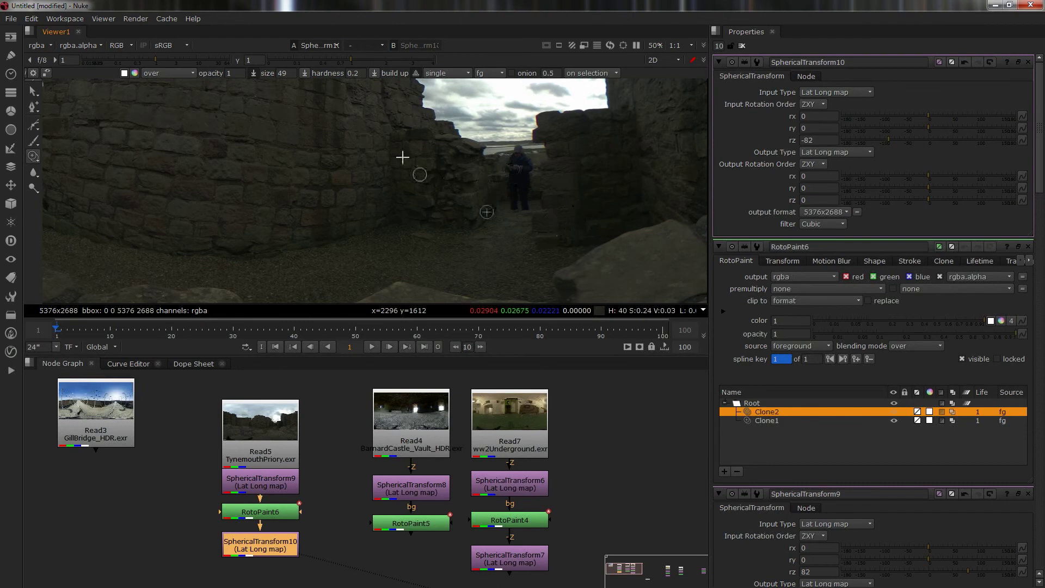
pyautogui.scroll(-2, 366, 193)
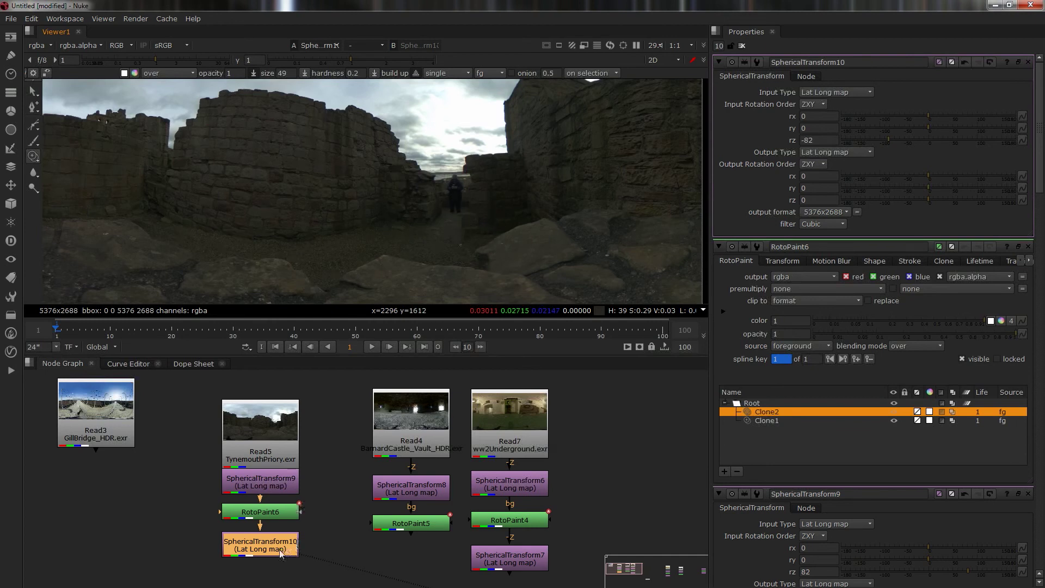
# - Move SphericalTransform10 up close to RotoPaint6, add a new SphericalTransform node below it and display the new node in the viewer
pyautogui.moveTo(281, 553); pyautogui.dragTo(273, 543)
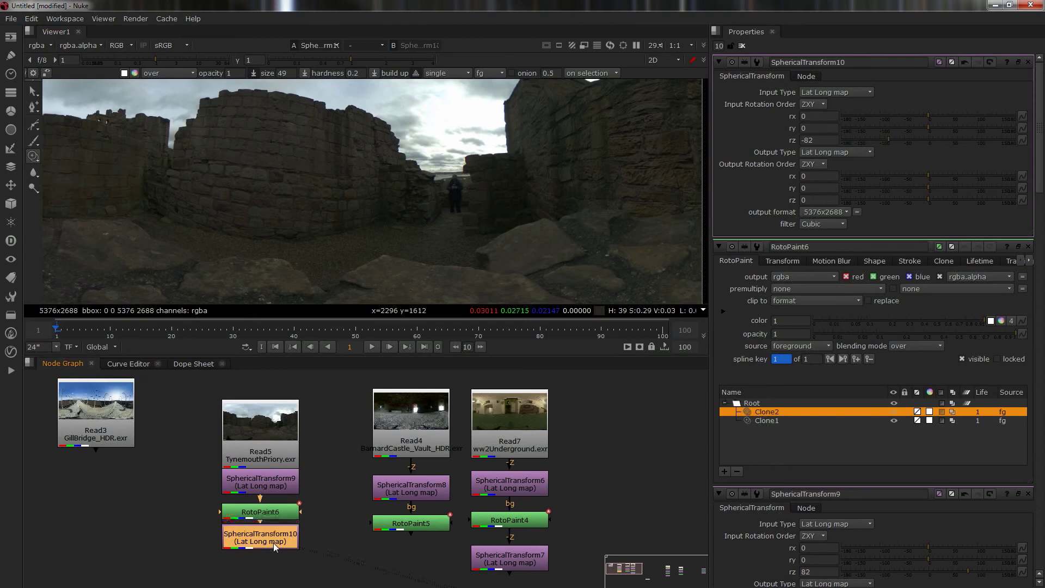
pyautogui.click(258, 579)
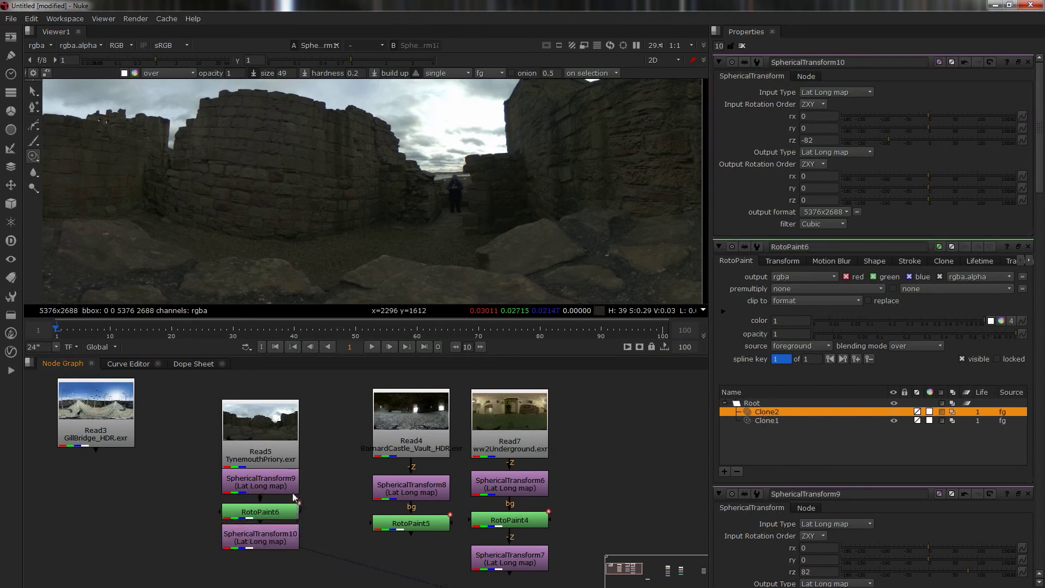
pyautogui.press('Tab')
pyautogui.write('z')
pyautogui.press('BackSpace')
pyautogui.write('SphericalTransform')
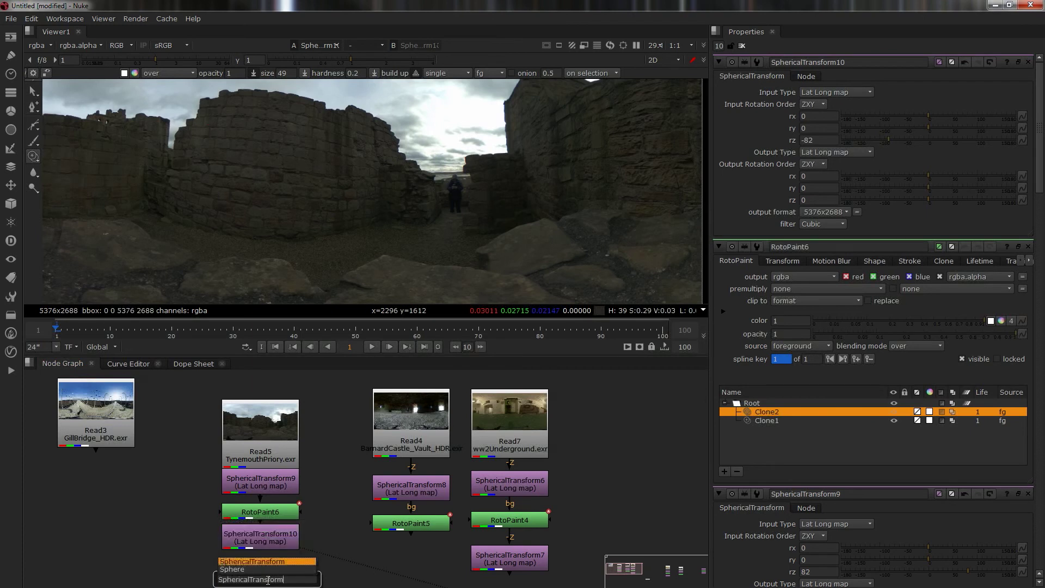
pyautogui.press('Return')
pyautogui.moveTo(276, 584); pyautogui.dragTo(269, 587)
pyautogui.moveTo(330, 502); pyautogui.dragTo(336, 446, button='middle')
pyautogui.moveTo(289, 530)
pyautogui.mouseDown()
pyautogui.moveTo(286, 556)
pyautogui.moveTo(280, 547)
pyautogui.mouseUp()
pyautogui.press('1')
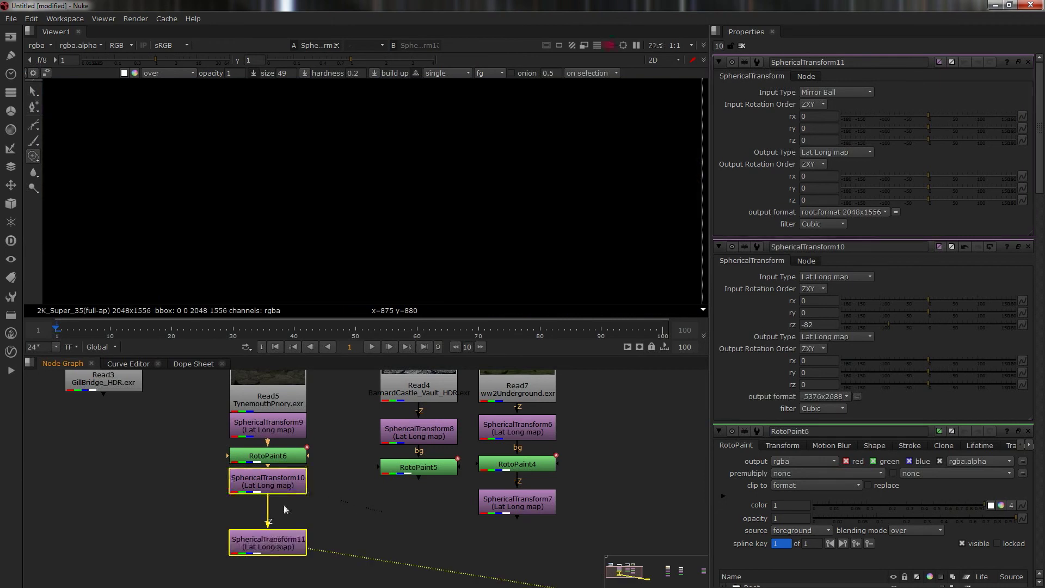
# - Set SphericalTransform11 to Lat Long map input, 5376x2688 output format and an input ry rotation of -36
pyautogui.click(821, 94)
pyautogui.click(837, 116)
pyautogui.click(853, 212)
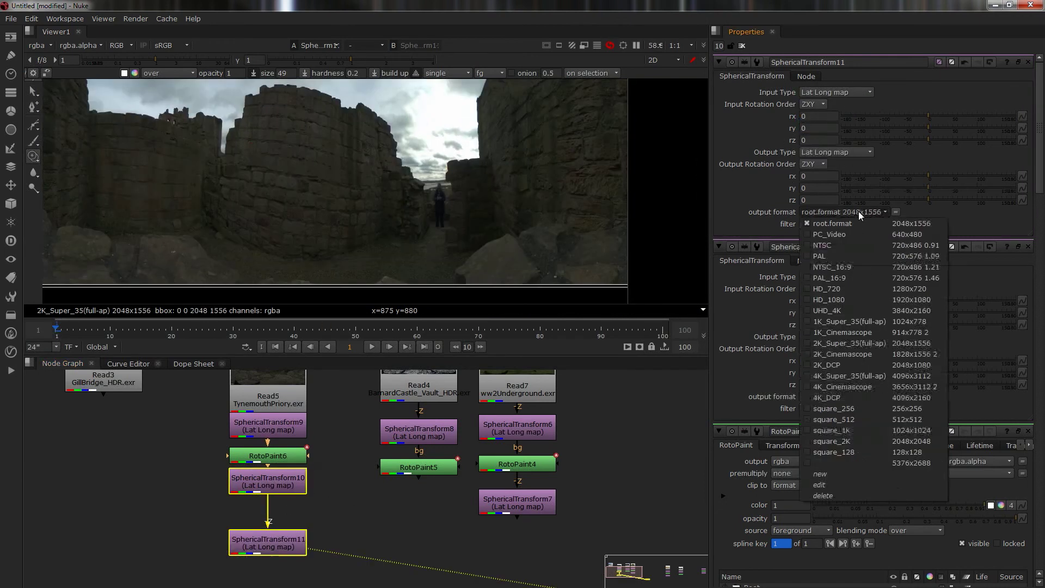
pyautogui.click(850, 465)
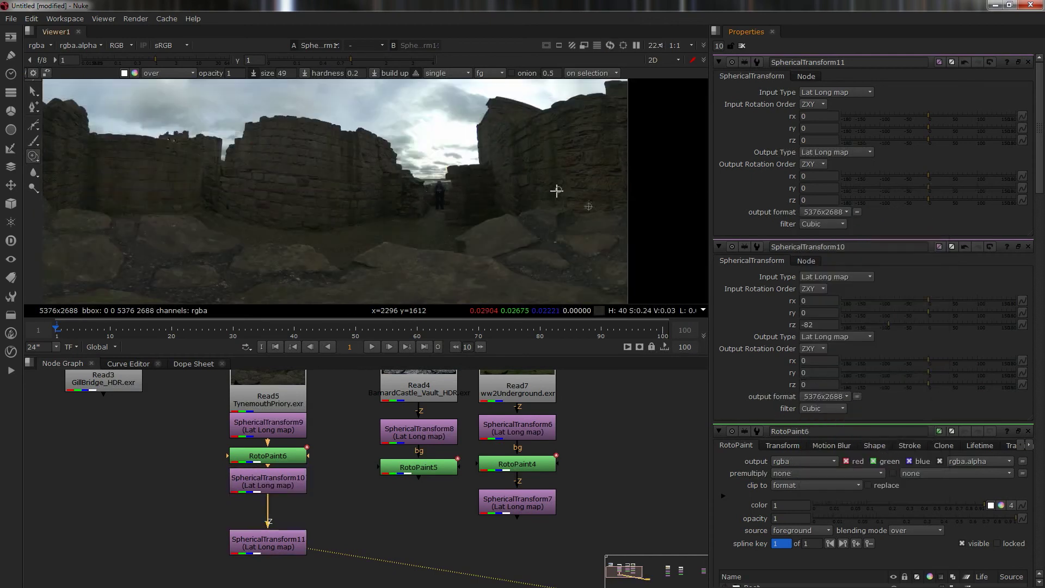
pyautogui.moveTo(929, 129)
pyautogui.mouseDown()
pyautogui.moveTo(962, 126)
pyautogui.moveTo(880, 132)
pyautogui.moveTo(911, 130)
pyautogui.mouseUp()
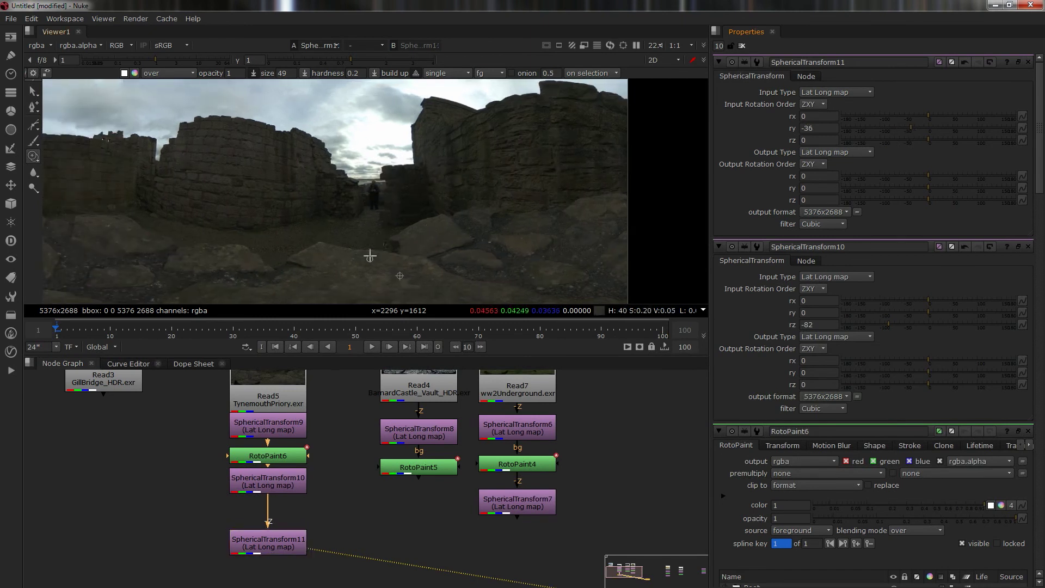
# - Add a RotoPaint node below SphericalTransform11 for painting out the photographer in the gap between the walls
pyautogui.click(272, 545)
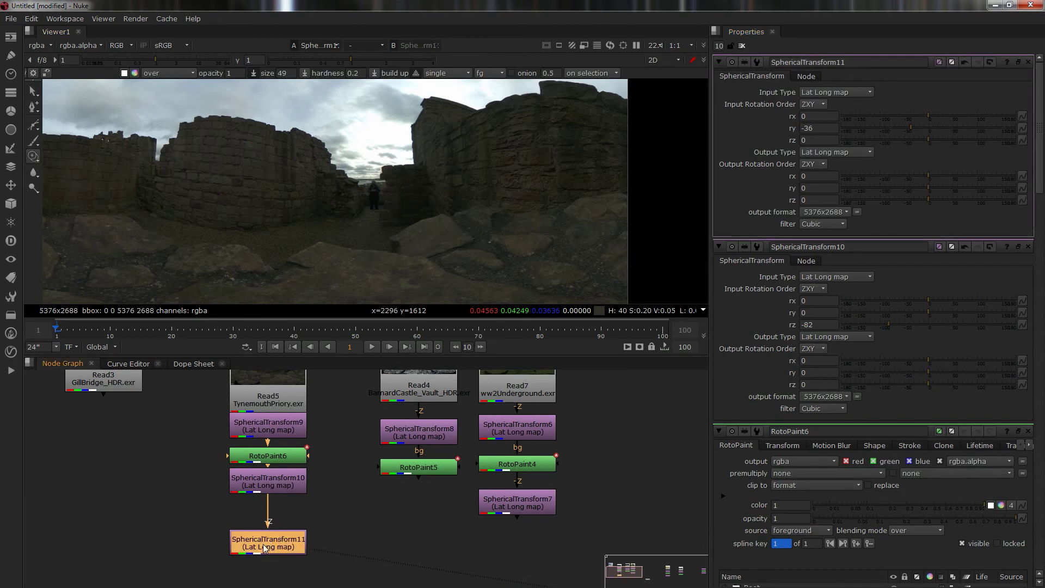
pyautogui.press('p')
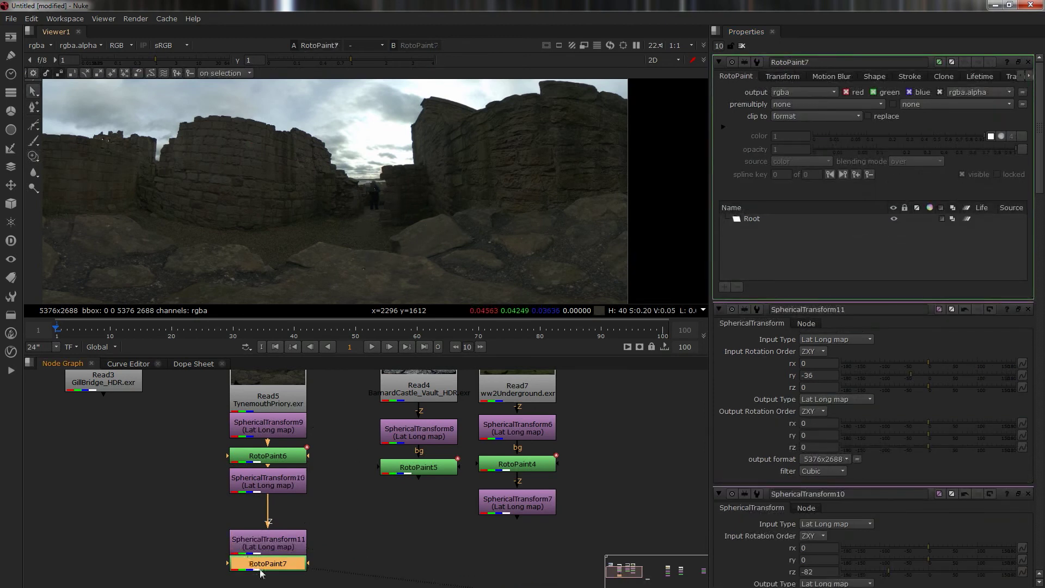
pyautogui.press('space')
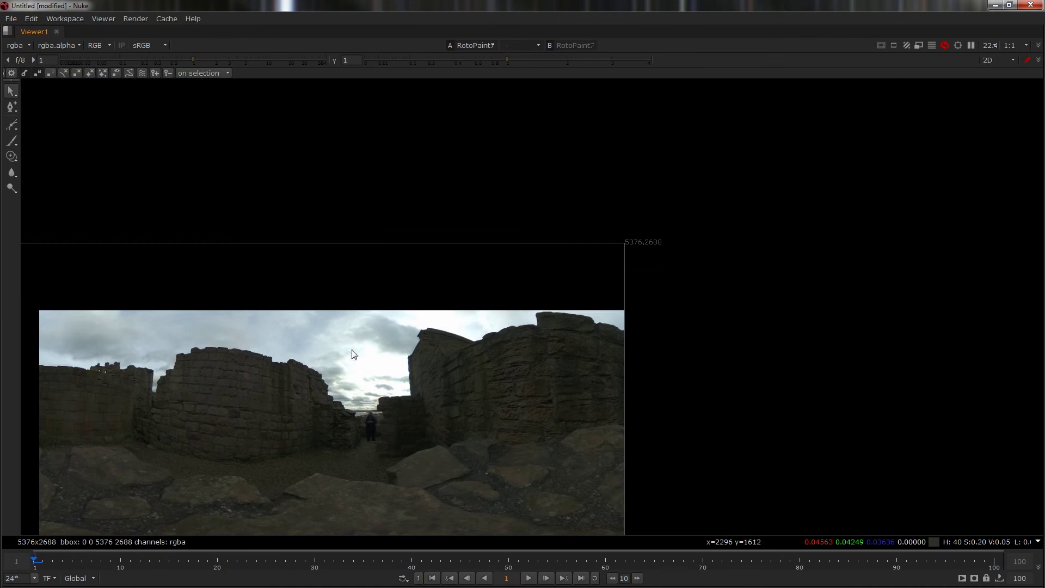
pyautogui.scroll(3, 370, 402)
pyautogui.scroll(2, 381, 405)
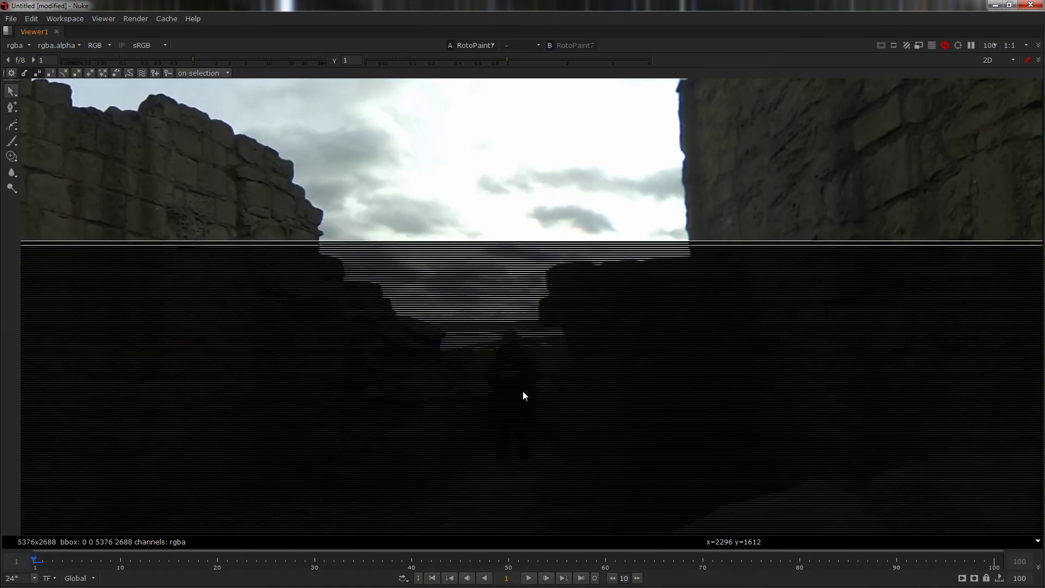
pyautogui.scroll(1, 486, 321)
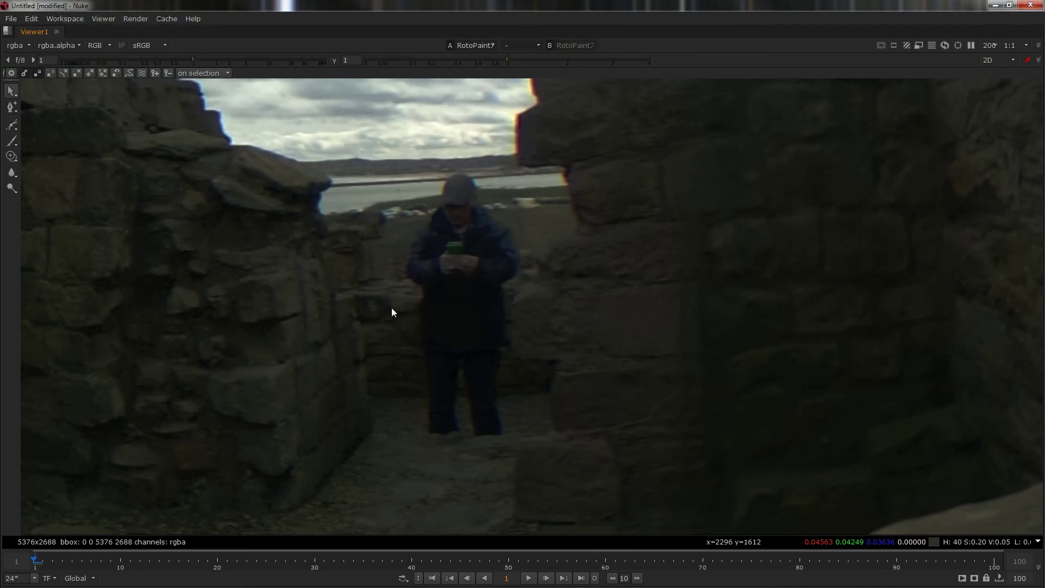
# - With the Clone tool, paint out the near half of the photographer using the adjacent stonework, ground and distant shoreline
pyautogui.click(12, 159)
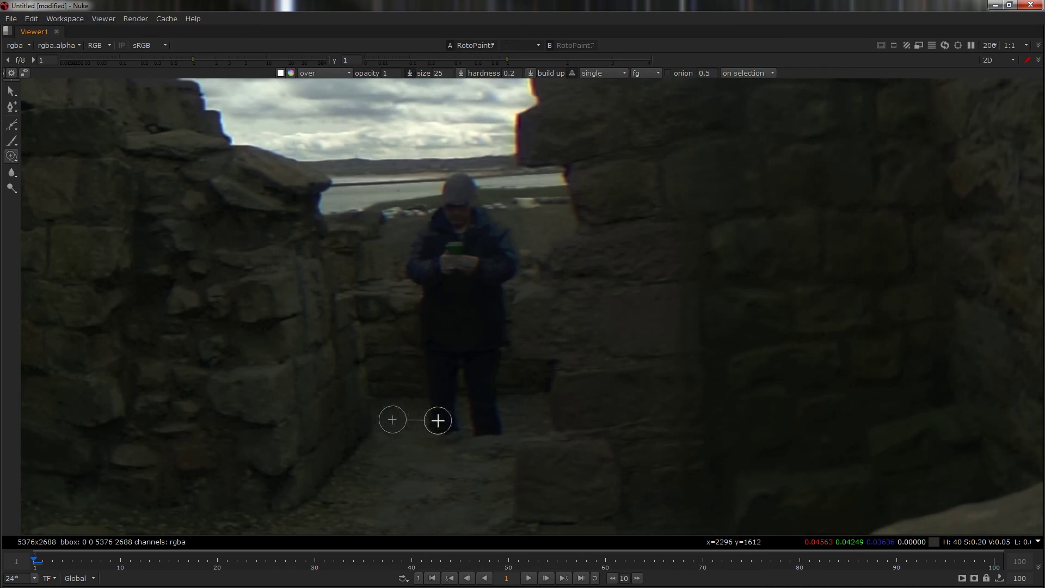
pyautogui.moveTo(442, 420)
pyautogui.mouseDown()
pyautogui.moveTo(428, 424)
pyautogui.moveTo(445, 424)
pyautogui.moveTo(413, 264)
pyautogui.moveTo(417, 236)
pyautogui.moveTo(462, 181)
pyautogui.moveTo(461, 213)
pyautogui.moveTo(468, 186)
pyautogui.moveTo(476, 214)
pyautogui.moveTo(474, 186)
pyautogui.moveTo(433, 223)
pyautogui.moveTo(431, 251)
pyautogui.moveTo(454, 275)
pyautogui.moveTo(441, 263)
pyautogui.moveTo(494, 259)
pyautogui.moveTo(494, 279)
pyautogui.moveTo(434, 334)
pyautogui.moveTo(448, 338)
pyautogui.moveTo(449, 421)
pyautogui.moveTo(432, 402)
pyautogui.moveTo(443, 419)
pyautogui.mouseUp()
pyautogui.keyDown('ctrl'); pyautogui.click(414, 374); pyautogui.keyUp('ctrl')
pyautogui.moveTo(415, 374)
pyautogui.keyDown('ctrl'); pyautogui.mouseDown()
pyautogui.moveTo(428, 316)
pyautogui.moveTo(413, 312)
pyautogui.mouseUp(); pyautogui.keyUp('ctrl')
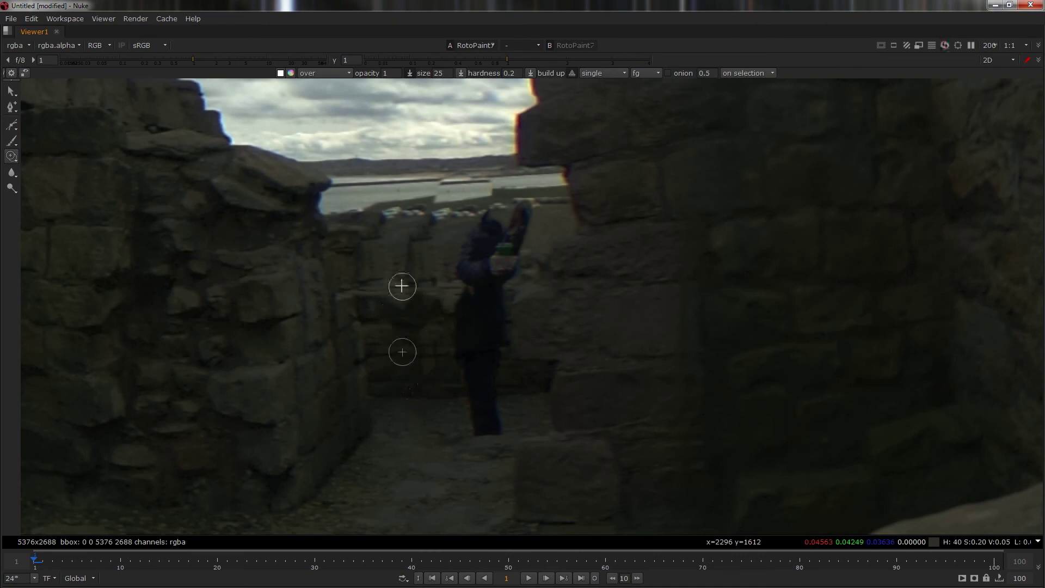
pyautogui.moveTo(404, 278)
pyautogui.mouseDown()
pyautogui.moveTo(427, 250)
pyautogui.moveTo(410, 245)
pyautogui.moveTo(408, 277)
pyautogui.mouseUp()
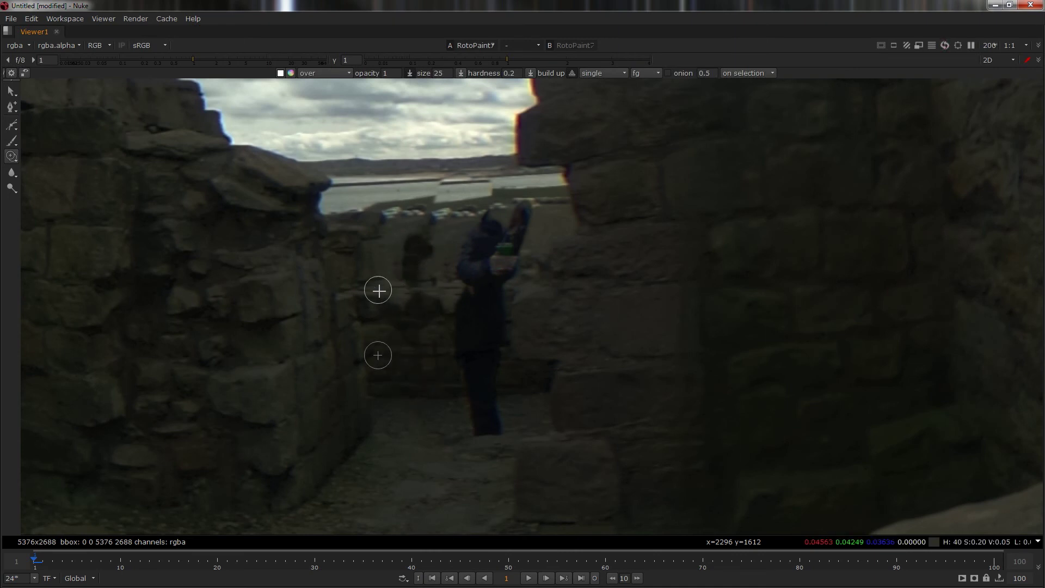
# - Clone surrounding wall, ground and background over the remaining part of the photographer in the gap
pyautogui.scroll(2, 501, 285)
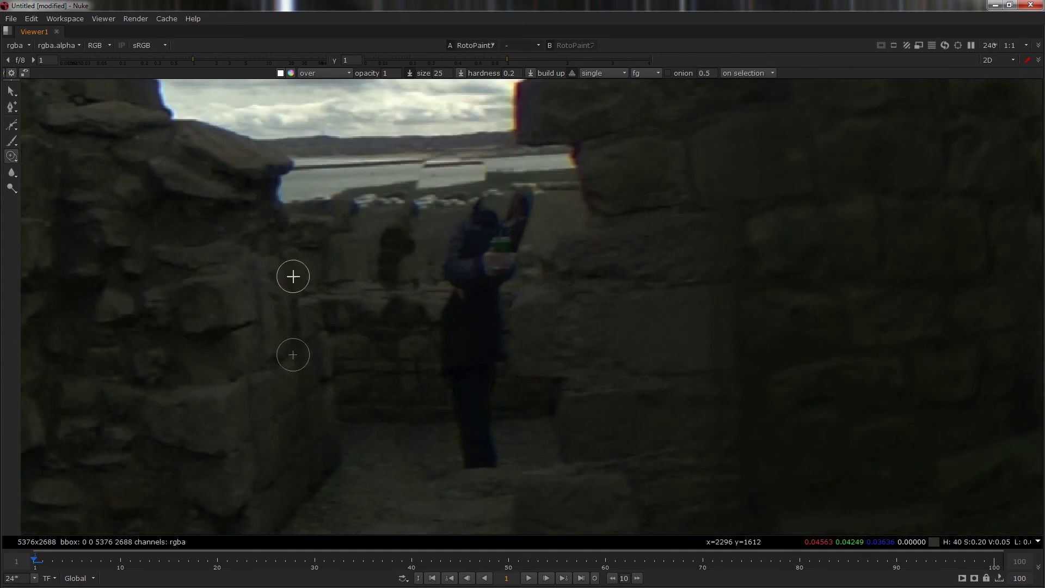
pyautogui.moveTo(263, 266)
pyautogui.keyDown('ctrl'); pyautogui.mouseDown()
pyautogui.moveTo(388, 257)
pyautogui.moveTo(387, 234)
pyautogui.moveTo(392, 275)
pyautogui.moveTo(378, 243)
pyautogui.moveTo(409, 250)
pyautogui.mouseUp(); pyautogui.keyUp('ctrl')
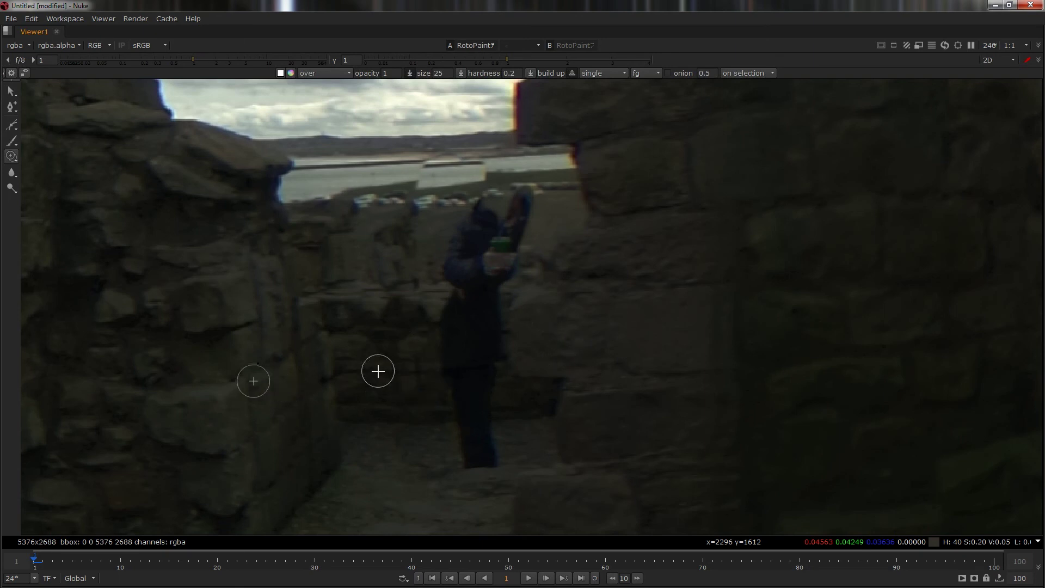
pyautogui.moveTo(362, 397)
pyautogui.keyDown('ctrl'); pyautogui.mouseDown()
pyautogui.moveTo(468, 394)
pyautogui.moveTo(459, 426)
pyautogui.moveTo(490, 443)
pyautogui.moveTo(475, 436)
pyautogui.moveTo(483, 456)
pyautogui.moveTo(464, 450)
pyautogui.moveTo(448, 338)
pyautogui.moveTo(476, 383)
pyautogui.moveTo(495, 350)
pyautogui.moveTo(491, 317)
pyautogui.moveTo(479, 280)
pyautogui.moveTo(443, 299)
pyautogui.moveTo(457, 322)
pyautogui.moveTo(484, 325)
pyautogui.moveTo(485, 254)
pyautogui.moveTo(507, 248)
pyautogui.moveTo(521, 202)
pyautogui.moveTo(507, 212)
pyautogui.moveTo(497, 245)
pyautogui.moveTo(490, 210)
pyautogui.moveTo(474, 228)
pyautogui.moveTo(481, 205)
pyautogui.moveTo(452, 240)
pyautogui.moveTo(471, 238)
pyautogui.moveTo(480, 257)
pyautogui.moveTo(460, 227)
pyautogui.moveTo(464, 205)
pyautogui.moveTo(508, 208)
pyautogui.moveTo(519, 241)
pyautogui.mouseUp(); pyautogui.keyUp('ctrl')
pyautogui.moveTo(567, 217)
pyautogui.keyDown('ctrl'); pyautogui.mouseDown()
pyautogui.moveTo(488, 226)
pyautogui.moveTo(462, 210)
pyautogui.moveTo(457, 229)
pyautogui.moveTo(519, 218)
pyautogui.mouseUp(); pyautogui.keyUp('ctrl')
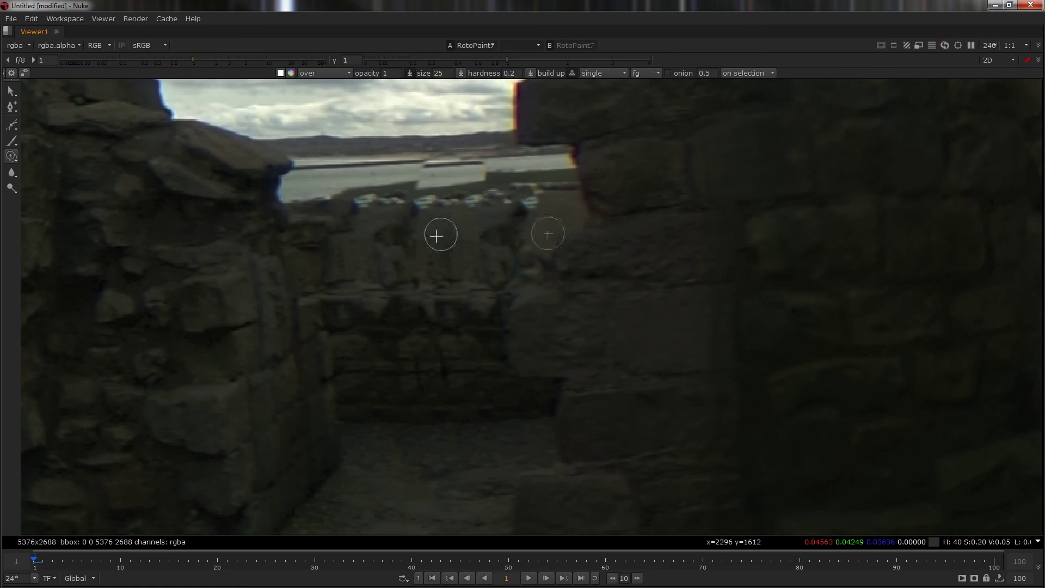
# - Clean up the shoreline, water and upper stonework in the gap by cloning over repeated patches and leftover dark spots
pyautogui.moveTo(354, 268)
pyautogui.keyDown('ctrl'); pyautogui.mouseDown()
pyautogui.moveTo(403, 217)
pyautogui.moveTo(448, 204)
pyautogui.mouseUp(); pyautogui.keyUp('ctrl')
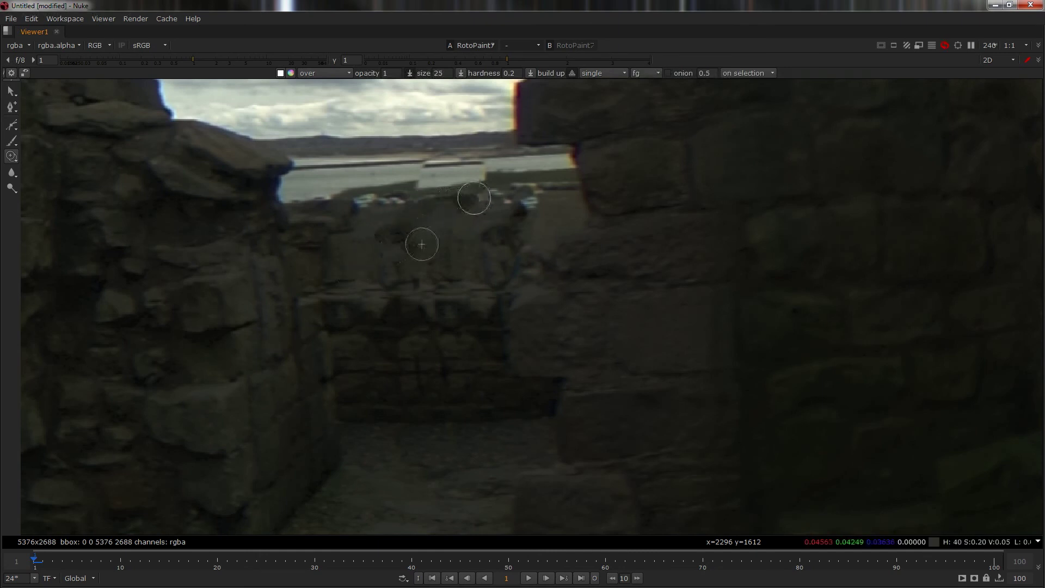
pyautogui.moveTo(477, 197)
pyautogui.mouseDown()
pyautogui.moveTo(426, 198)
pyautogui.moveTo(455, 201)
pyautogui.mouseUp()
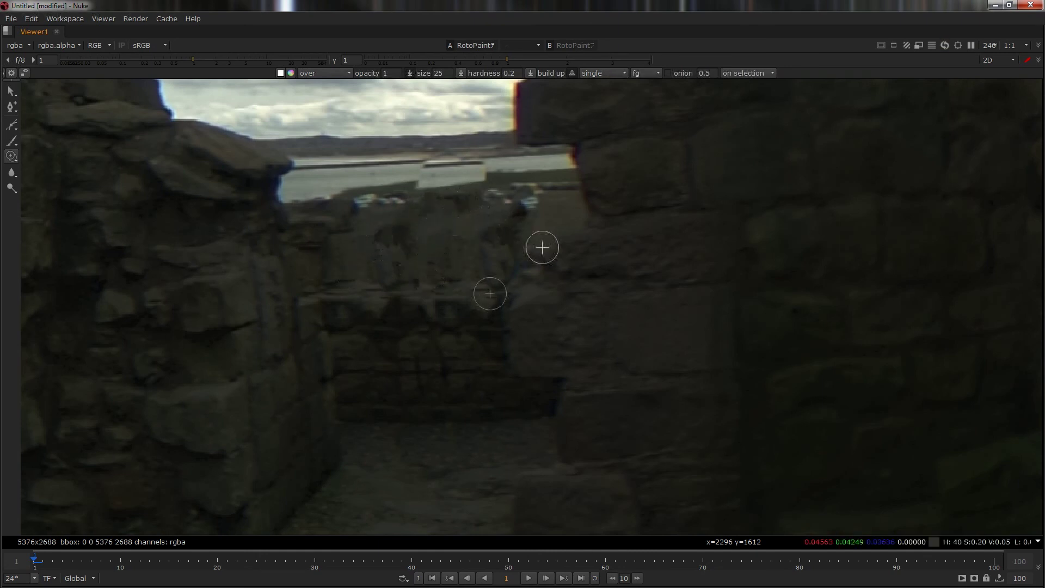
pyautogui.moveTo(443, 248)
pyautogui.keyDown('ctrl'); pyautogui.mouseDown()
pyautogui.moveTo(493, 223)
pyautogui.moveTo(498, 233)
pyautogui.mouseUp(); pyautogui.keyUp('ctrl')
pyautogui.moveTo(498, 234)
pyautogui.mouseDown()
pyautogui.moveTo(516, 233)
pyautogui.moveTo(525, 197)
pyautogui.mouseUp()
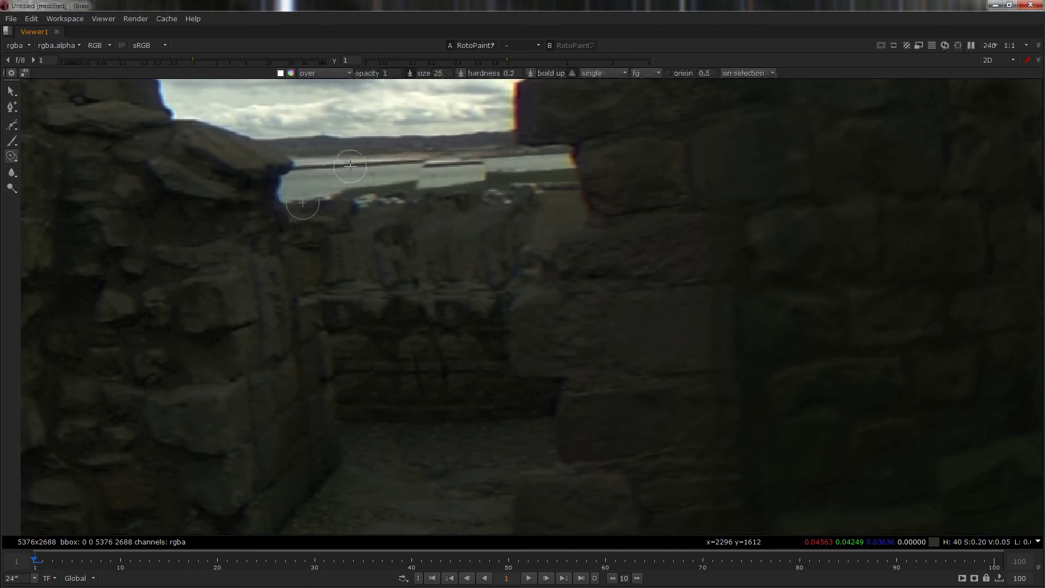
pyautogui.keyDown('ctrl'); pyautogui.moveTo(349, 165); pyautogui.dragTo(483, 165); pyautogui.keyUp('ctrl')
# - Clone dark stonework over the repeated marks on the low wall at the base of the gap
pyautogui.scroll(-3, 390, 356)
pyautogui.scroll(5, 391, 356)
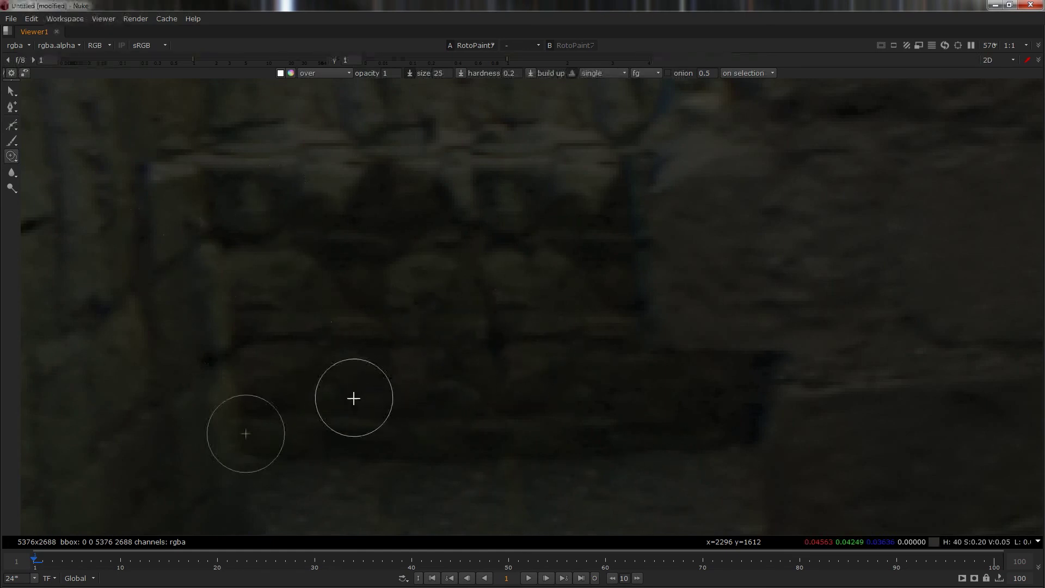
pyautogui.keyDown('ctrl'); pyautogui.moveTo(350, 393); pyautogui.dragTo(252, 210); pyautogui.keyUp('ctrl')
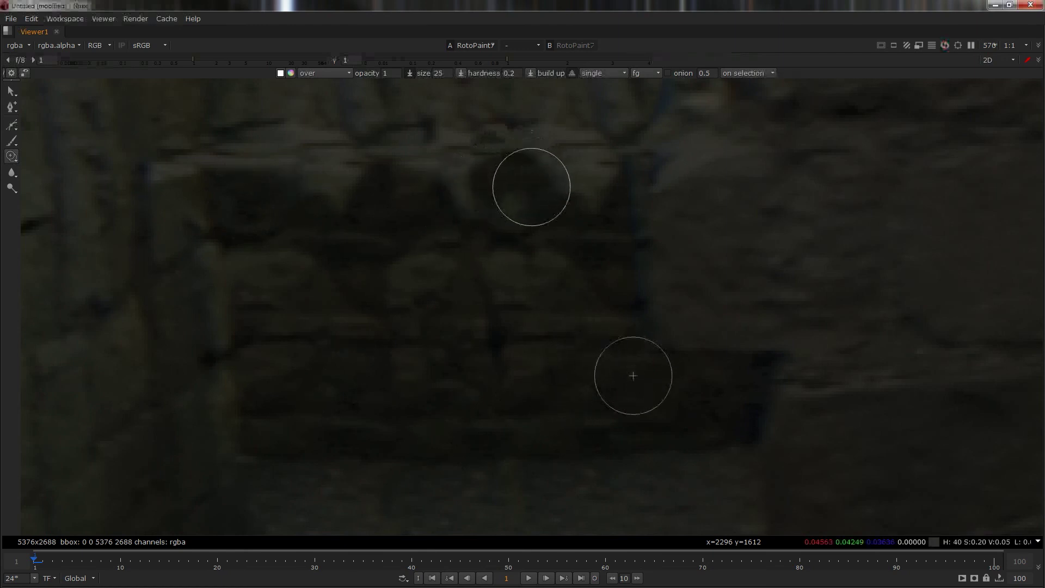
pyautogui.scroll(-3, 620, 305)
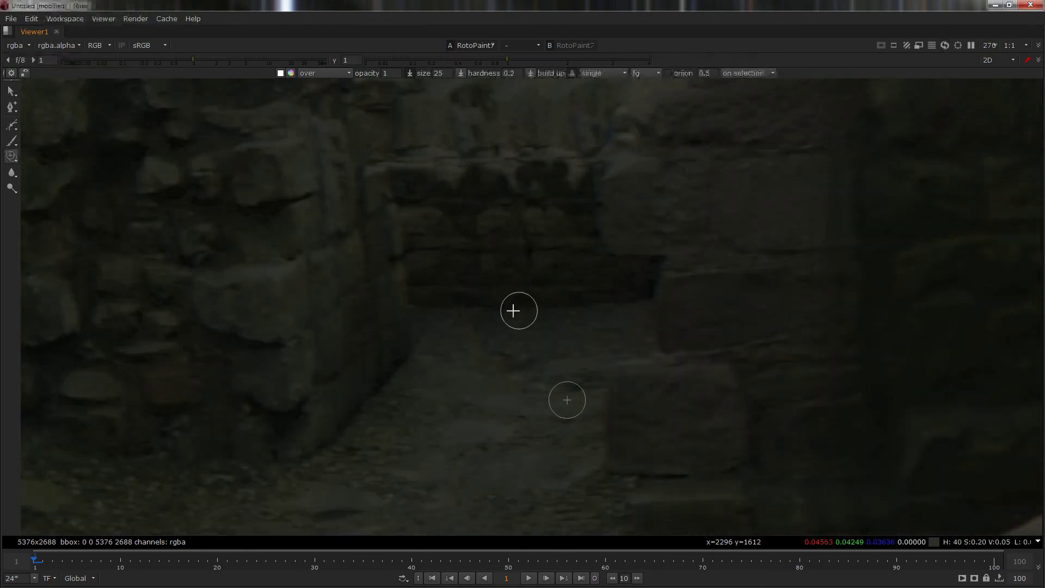
pyautogui.moveTo(536, 249)
pyautogui.keyDown('ctrl'); pyautogui.mouseDown()
pyautogui.moveTo(546, 198)
pyautogui.moveTo(536, 186)
pyautogui.mouseUp(); pyautogui.keyUp('ctrl')
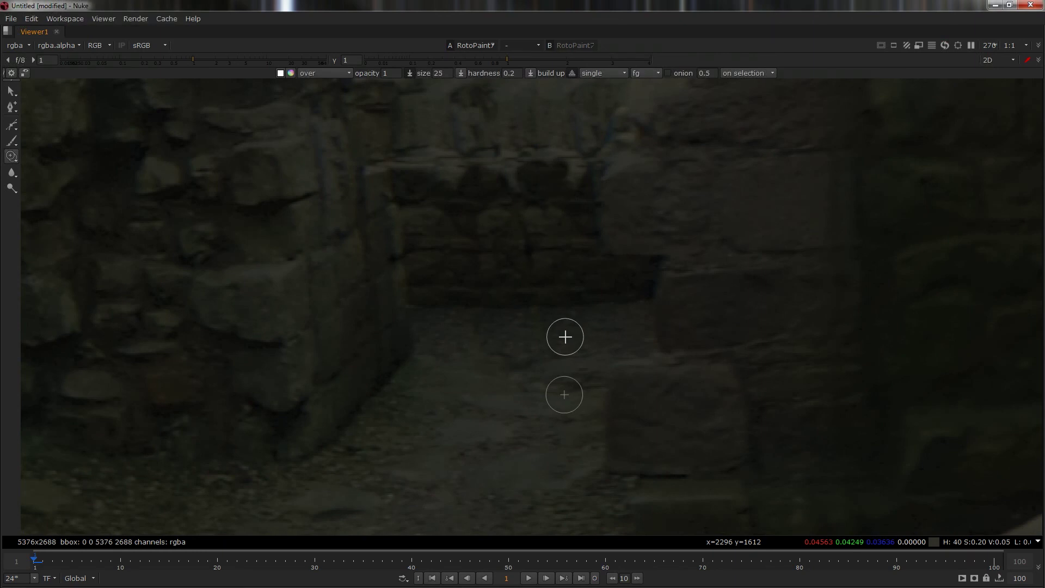
# - Paste a copy of SphericalTransform11 below RotoPaint7, connect it and display the copy in the viewer
pyautogui.press('f')
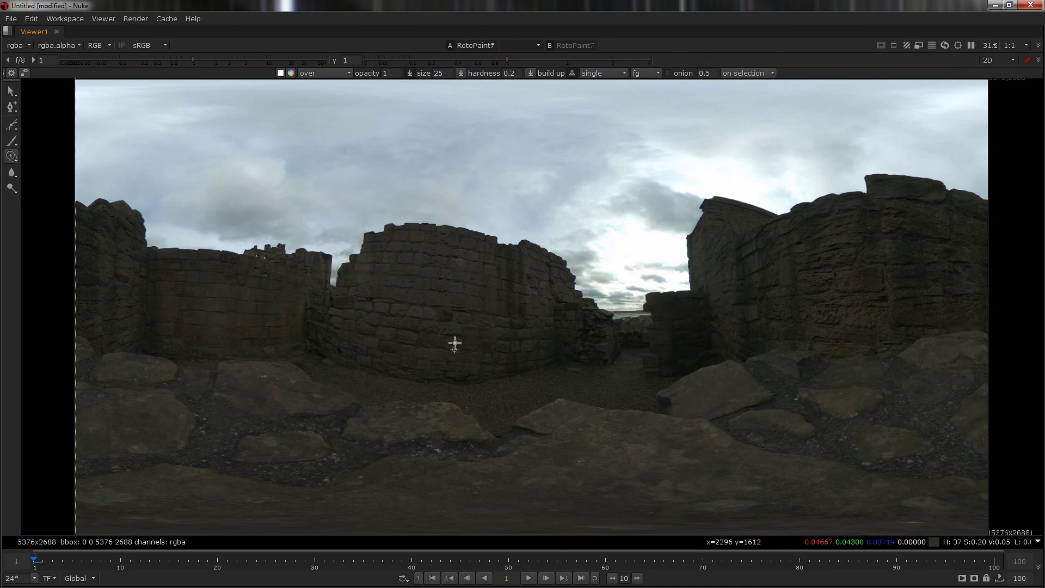
pyautogui.press('space')
pyautogui.click(313, 549)
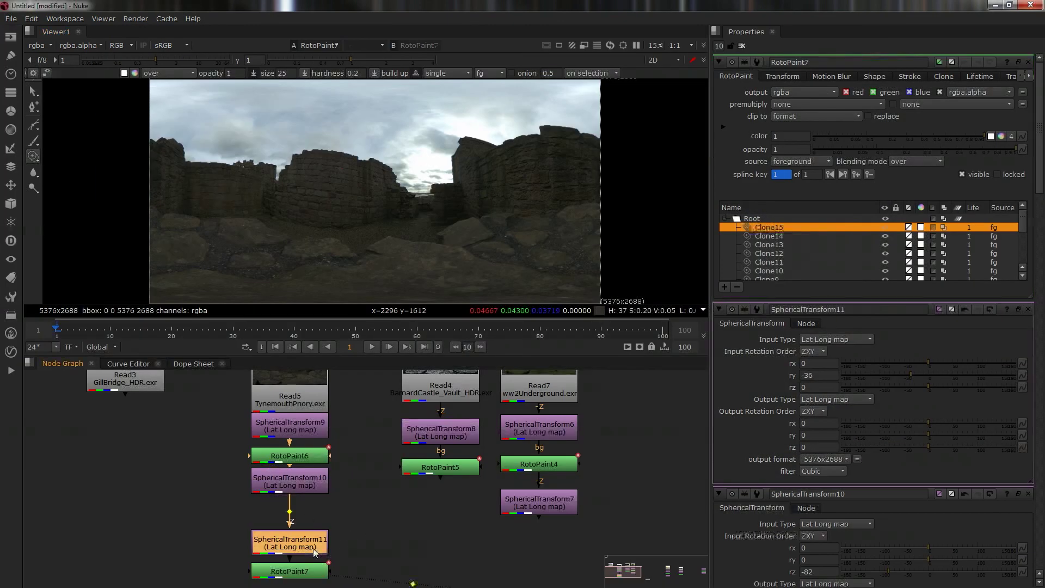
pyautogui.moveTo(307, 582); pyautogui.dragTo(300, 513, button='middle')
pyautogui.click(297, 519)
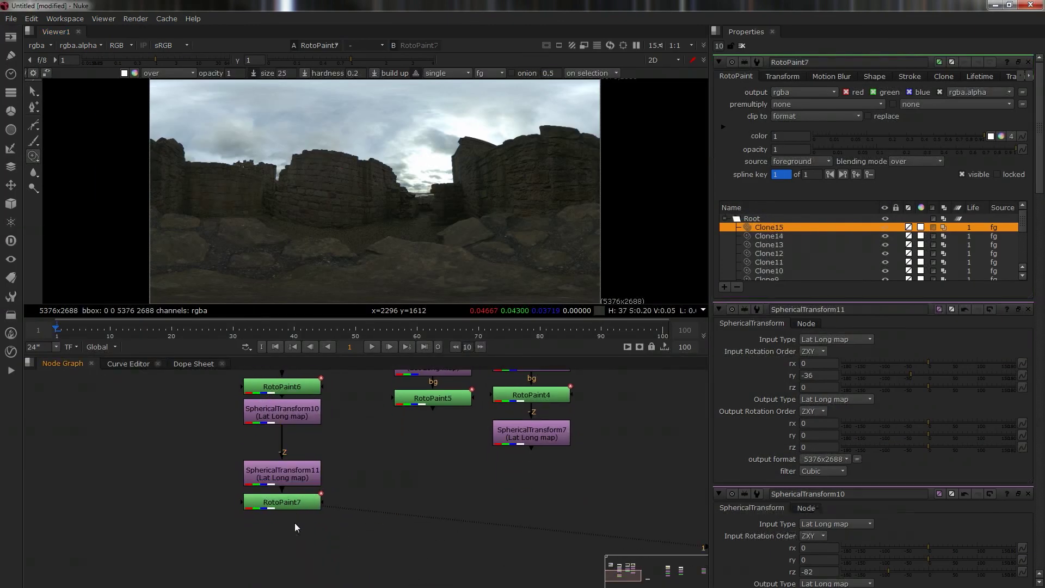
pyautogui.hotkey('ctrl', 'v')
pyautogui.moveTo(290, 528)
pyautogui.mouseDown()
pyautogui.moveTo(275, 568)
pyautogui.moveTo(292, 515)
pyautogui.moveTo(276, 564)
pyautogui.moveTo(297, 556)
pyautogui.moveTo(296, 545)
pyautogui.mouseUp()
pyautogui.doubleClick(295, 546)
pyautogui.press('1')
# - Set the input ry rotation of SphericalTransform12 to 0
pyautogui.click(805, 128)
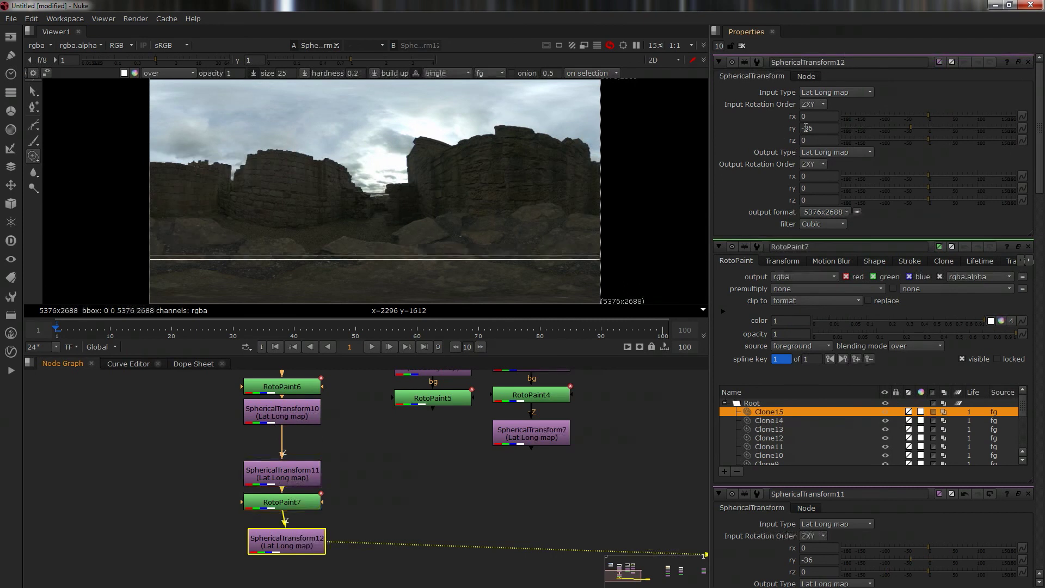
pyautogui.press('Delete')
pyautogui.press('Return')
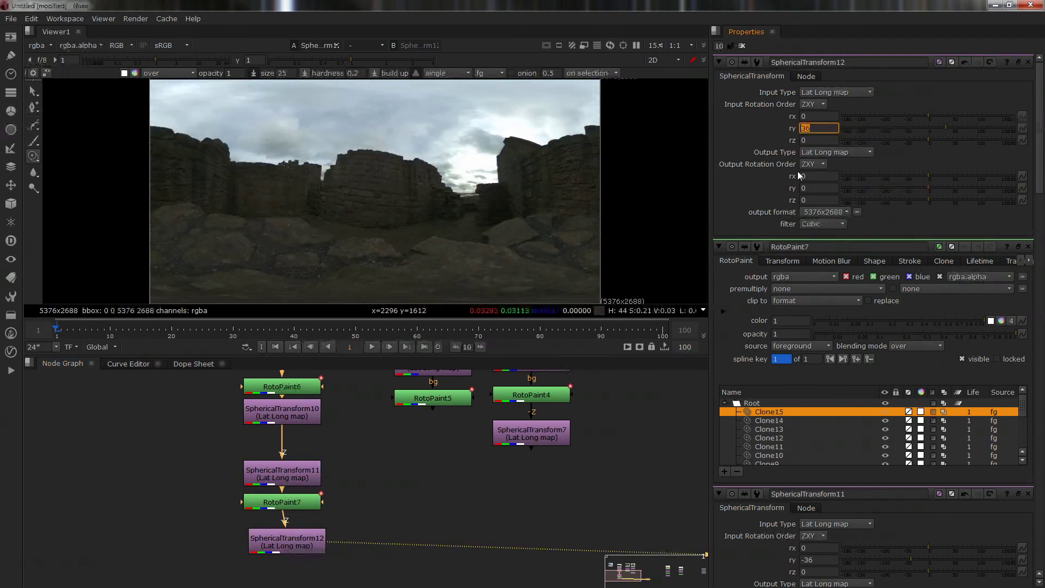
pyautogui.click(495, 241)
# - Examine the retouched panorama in the enlarged viewer, checking the gap between the walls and the foreground rocks
pyautogui.press('space')
pyautogui.moveTo(555, 341); pyautogui.dragTo(396, 299, button='middle')
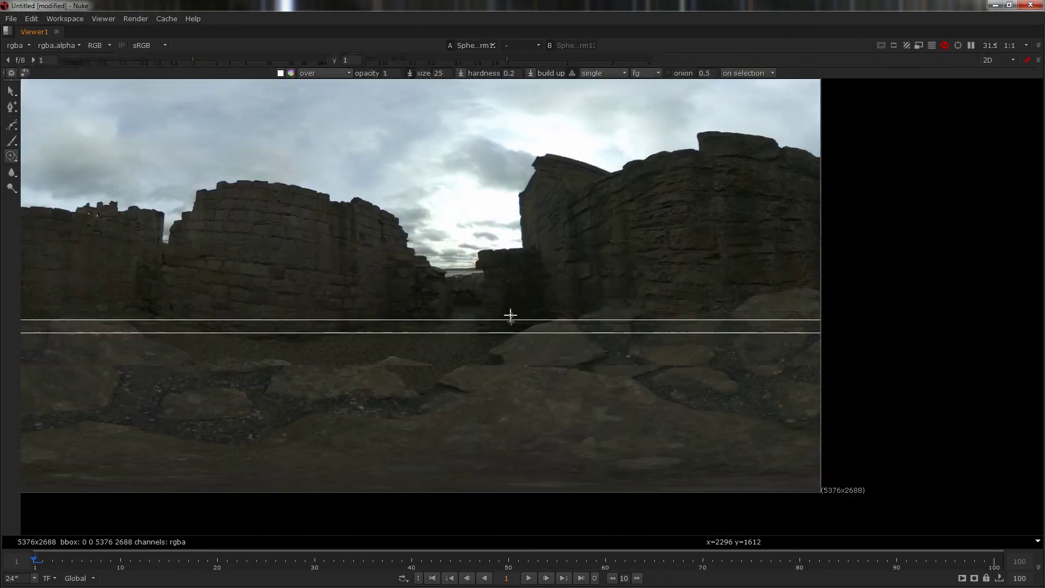
pyautogui.scroll(3, 510, 315)
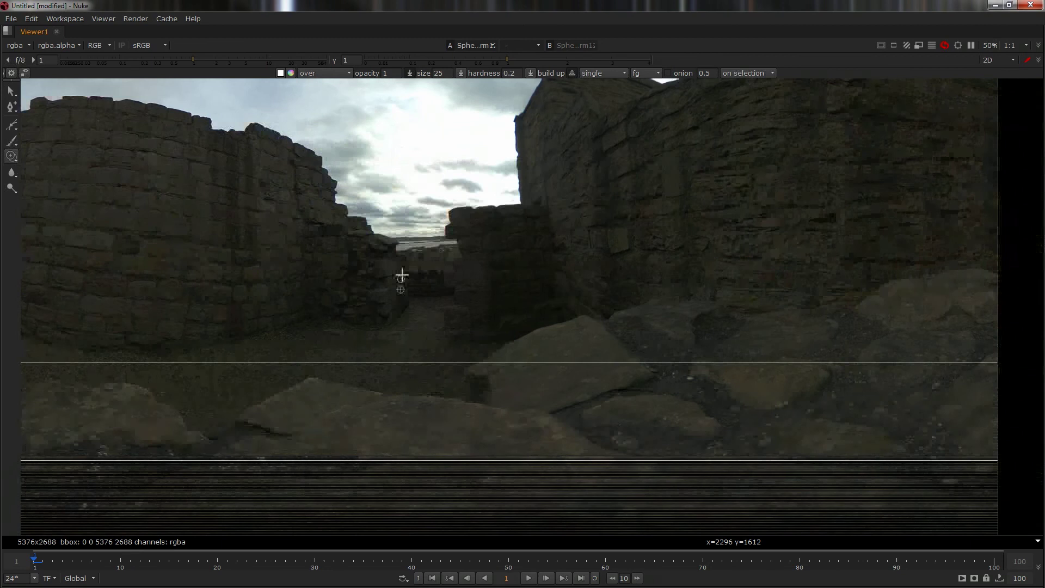
pyautogui.moveTo(169, 327); pyautogui.dragTo(517, 170, button='middle')
pyautogui.scroll(-3, 609, 374)
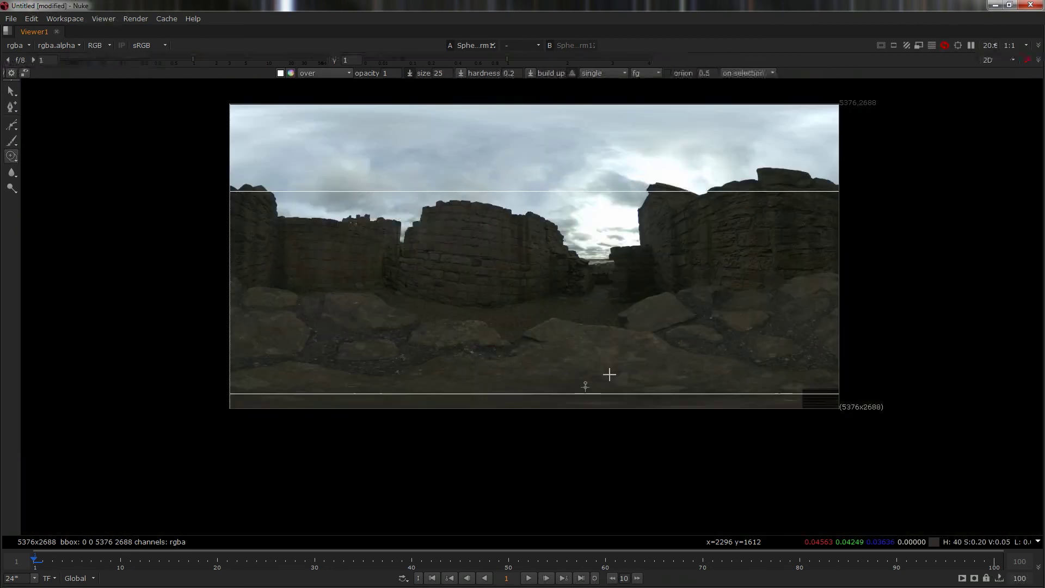
pyautogui.moveTo(609, 373); pyautogui.dragTo(560, 423, button='middle')
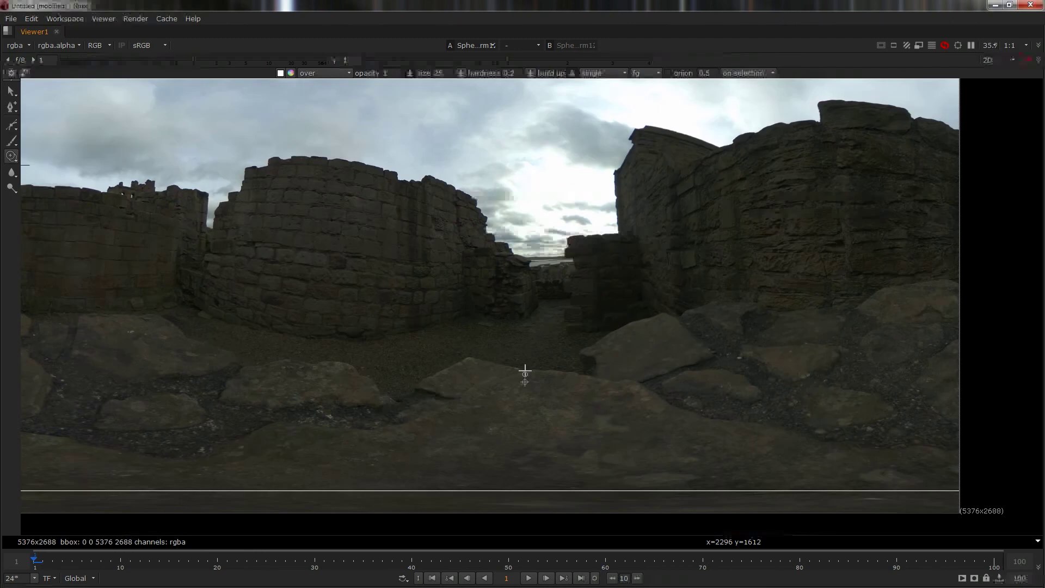
pyautogui.moveTo(524, 370); pyautogui.dragTo(567, 369, button='middle')
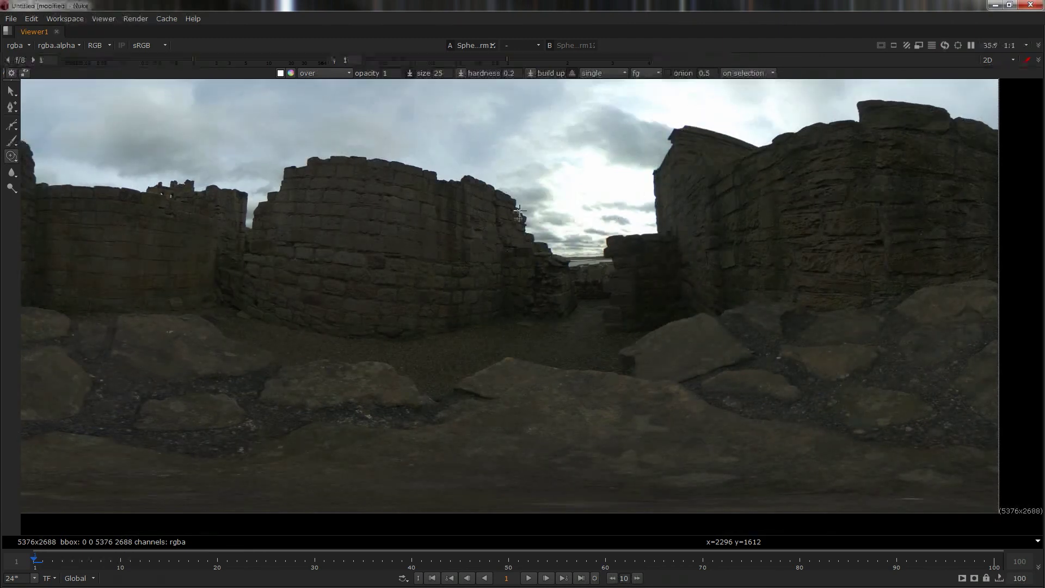
# - Move SphericalTransform12 up directly beneath RotoPaint7 in the node graph
pyautogui.press('space')
pyautogui.scroll(-2, 451, 487)
pyautogui.moveTo(454, 468); pyautogui.dragTo(440, 498, button='middle')
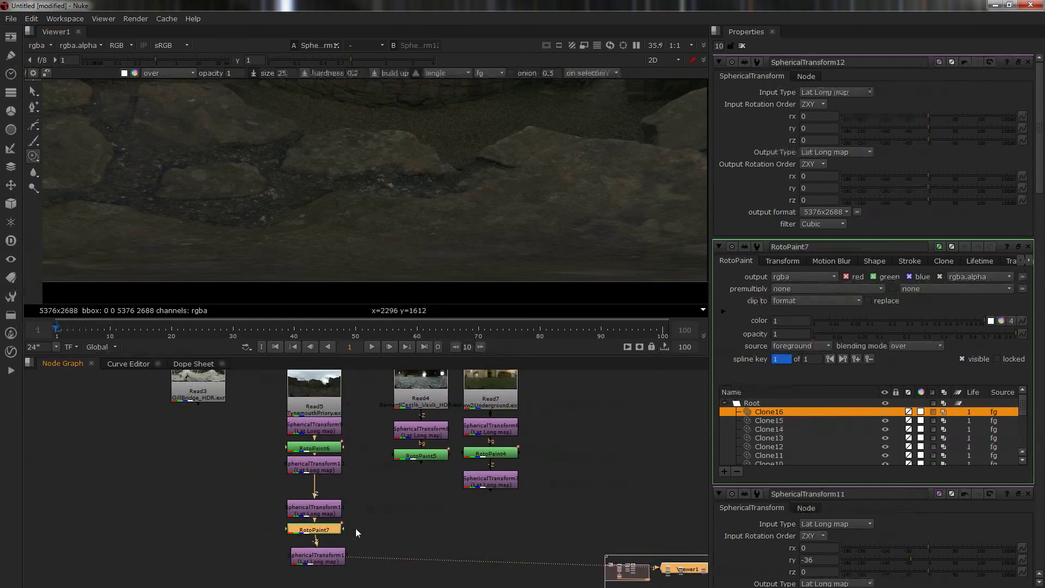
pyautogui.moveTo(330, 558); pyautogui.dragTo(326, 553)
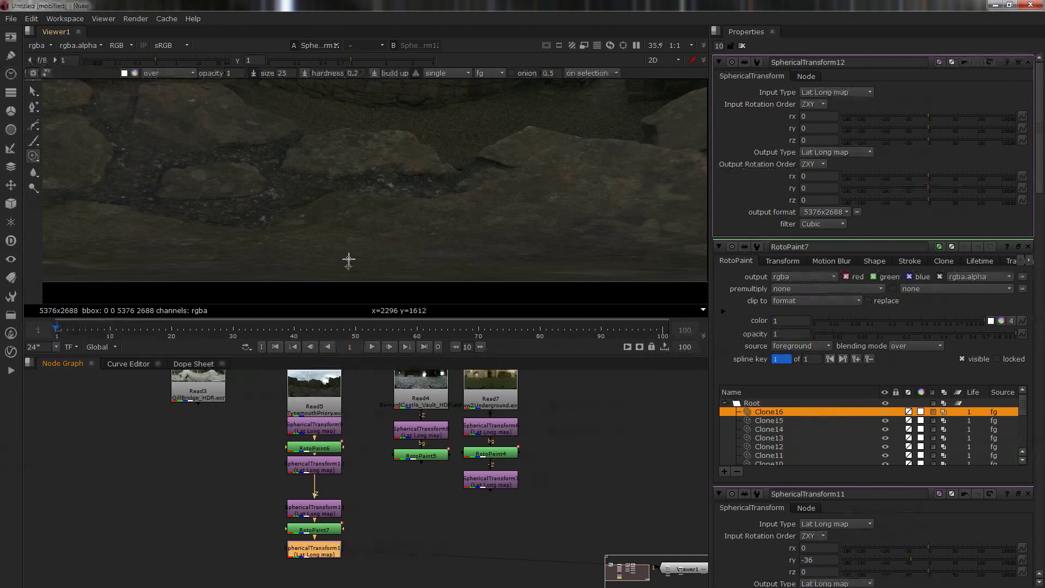
# - Display the GillBridge_HDR.exr Read3 node in the viewer
pyautogui.moveTo(243, 459); pyautogui.dragTo(203, 497, button='middle')
pyautogui.click(199, 447)
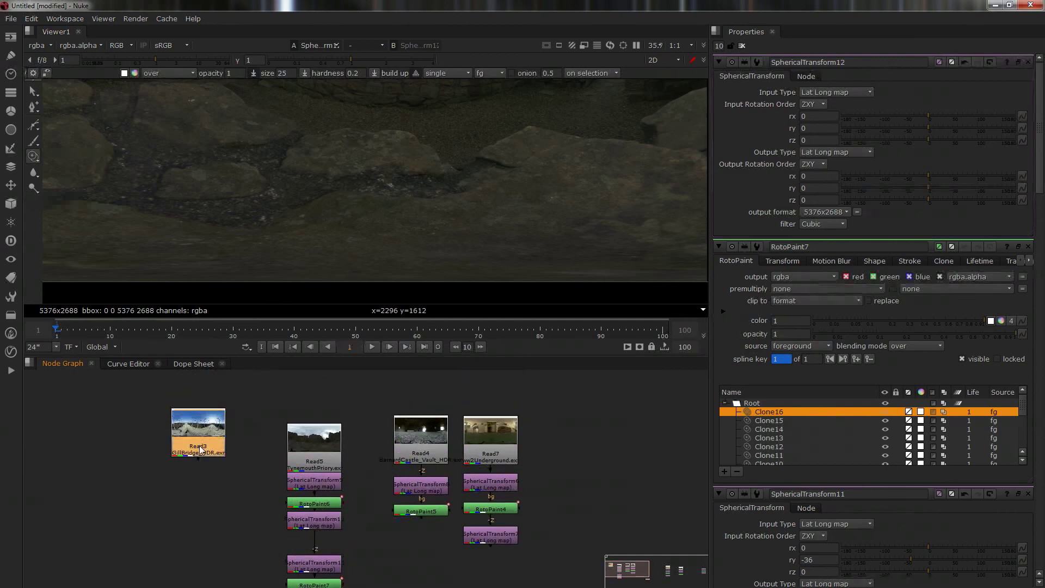
pyautogui.press('1')
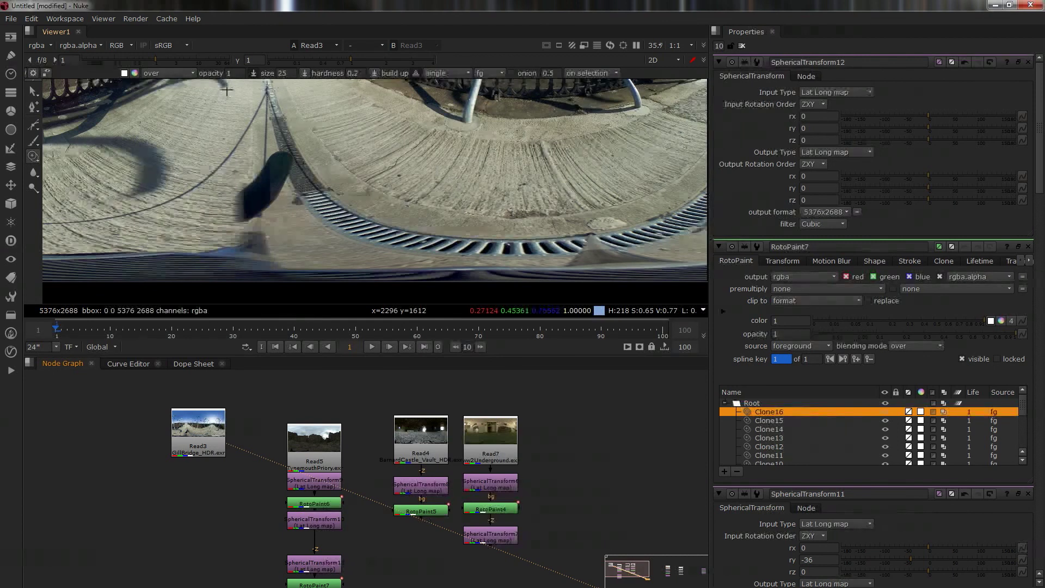
# - Add a Write node below SphericalTransform12 at the end of the TynemouthPriory chain
pyautogui.moveTo(313, 577); pyautogui.dragTo(313, 500, button='middle')
pyautogui.click(307, 532)
pyautogui.press('w')
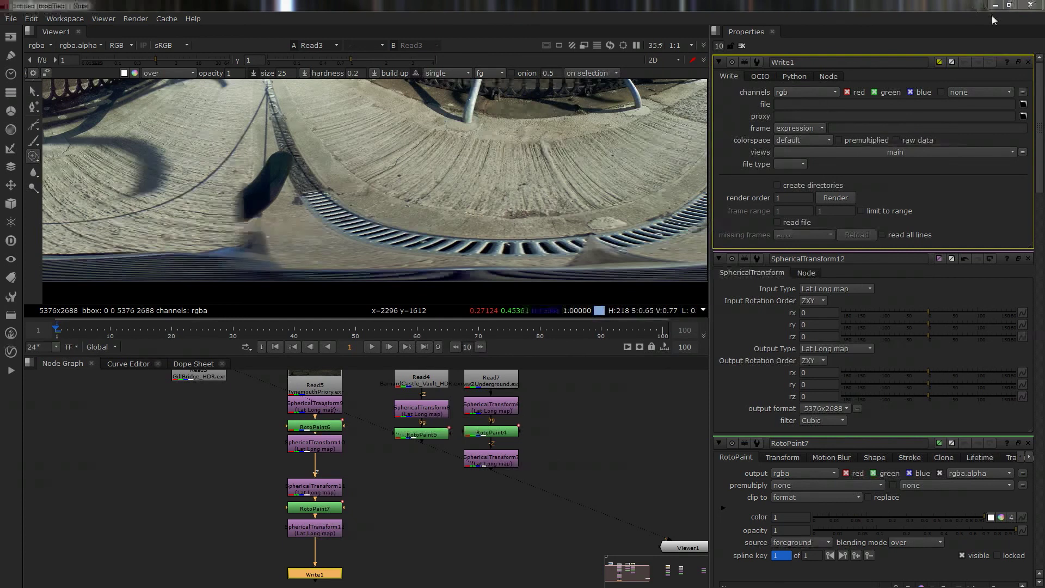
pyautogui.click(1024, 104)
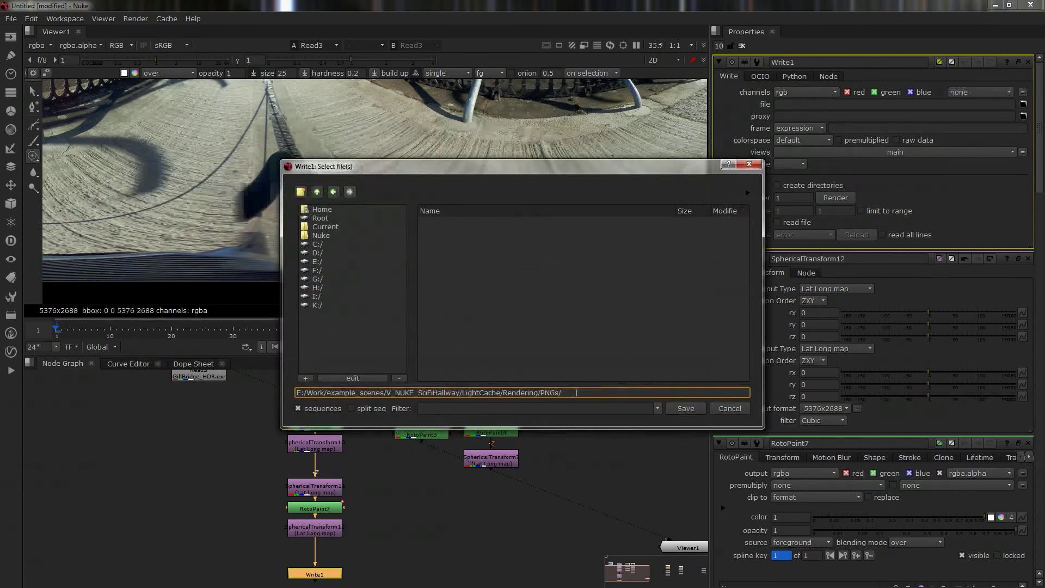
pyautogui.moveTo(572, 393); pyautogui.dragTo(83, 406)
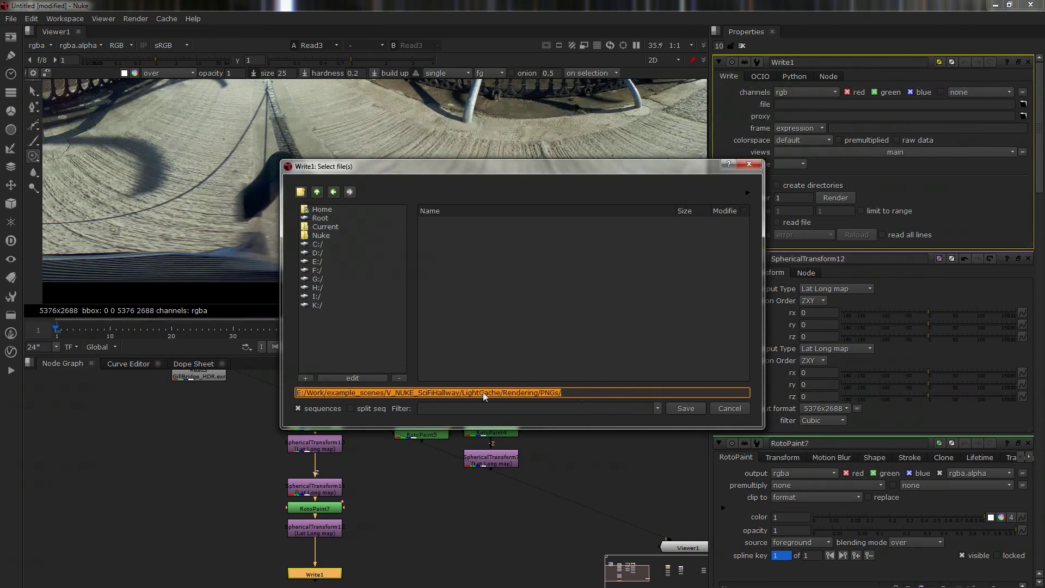
pyautogui.press('Escape')
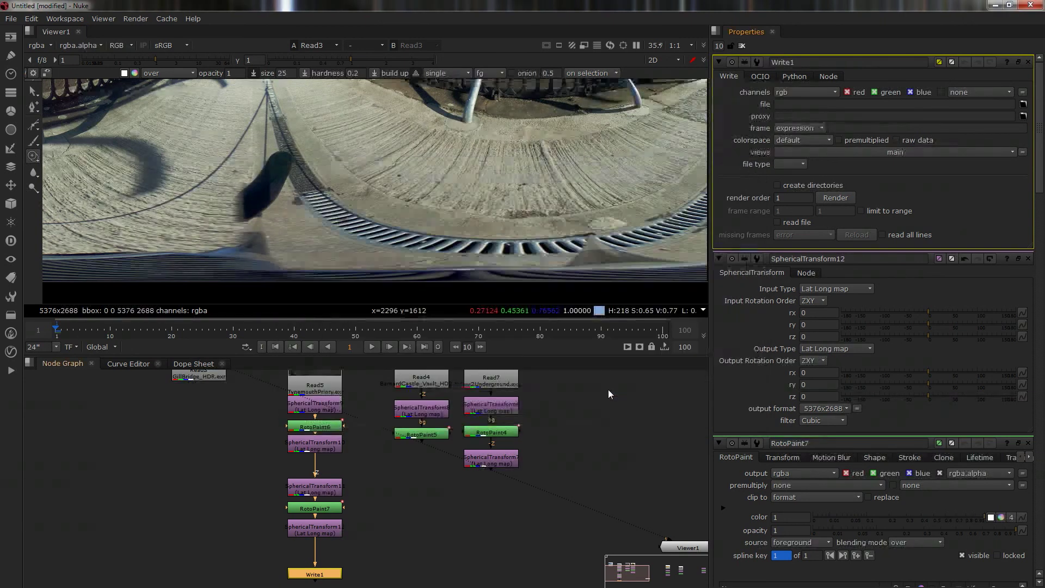
# - Point the Write1 output path to the HDRIs folder inside THETA_S and browse into that folder
pyautogui.click(844, 106)
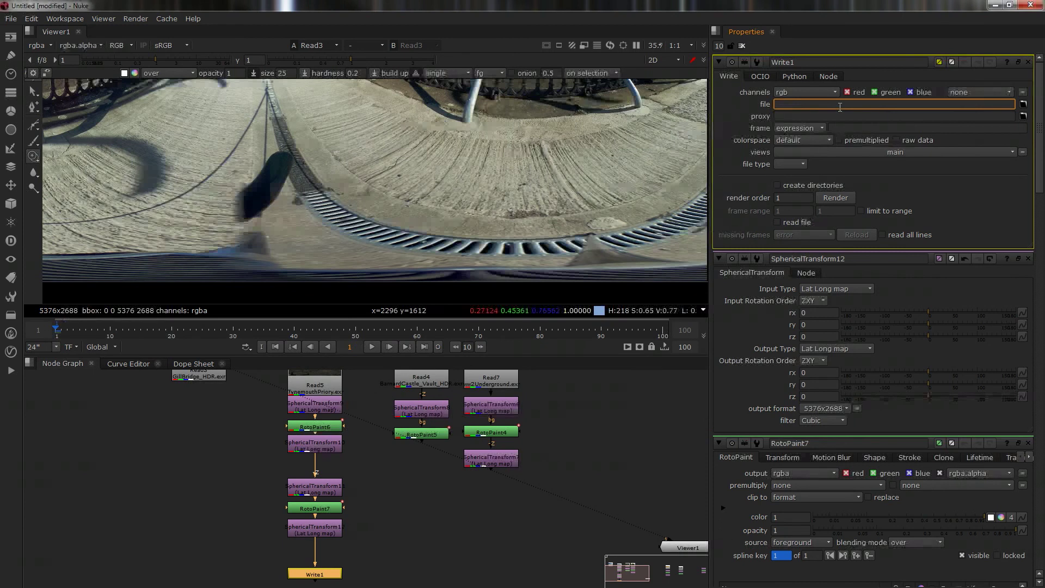
pyautogui.write('C:\\Users\\Wayne\\Pictures\\THETA_S\\HDRIs')
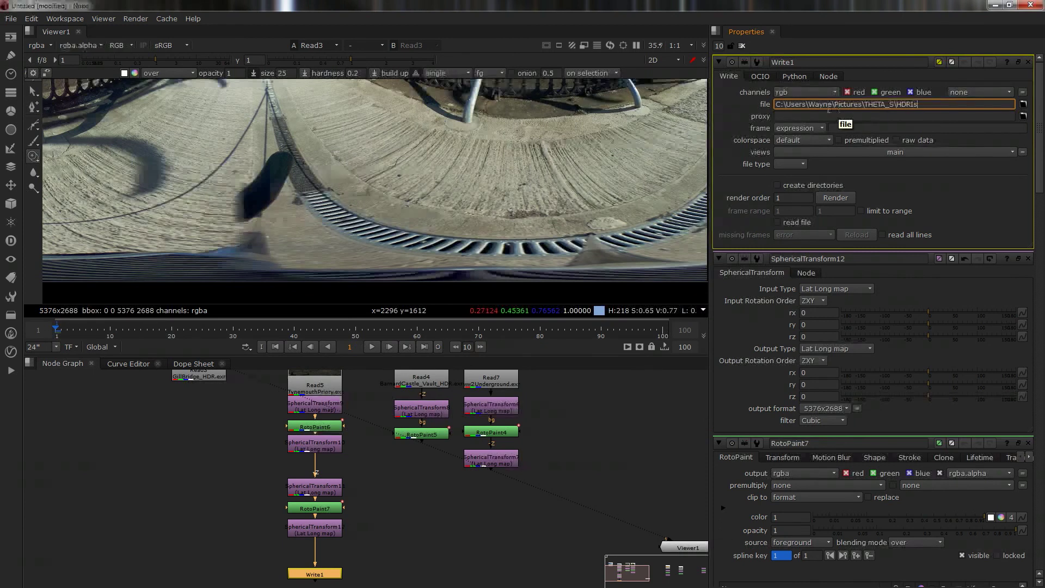
pyautogui.press('Return')
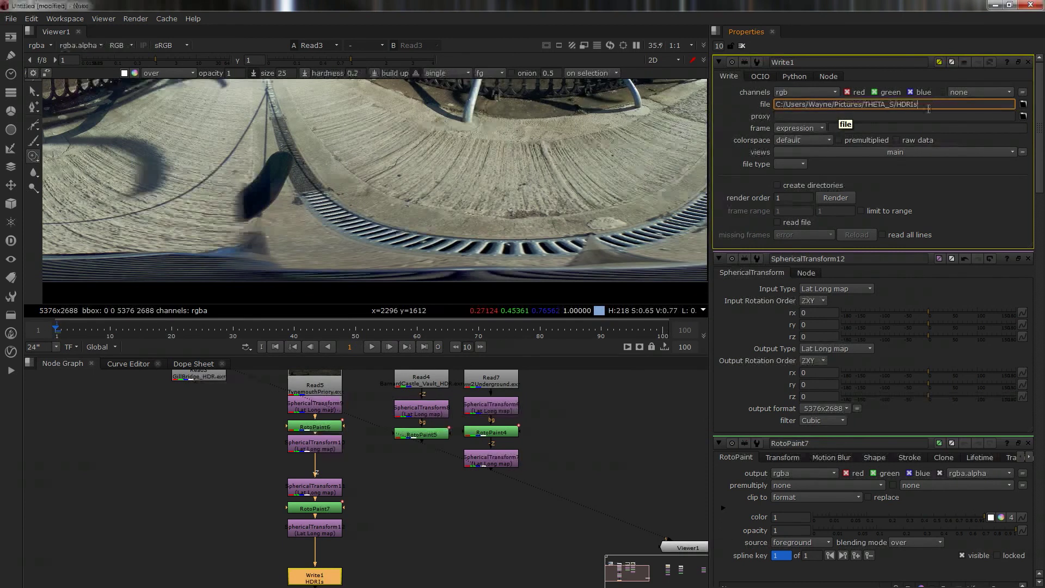
pyautogui.click(1021, 105)
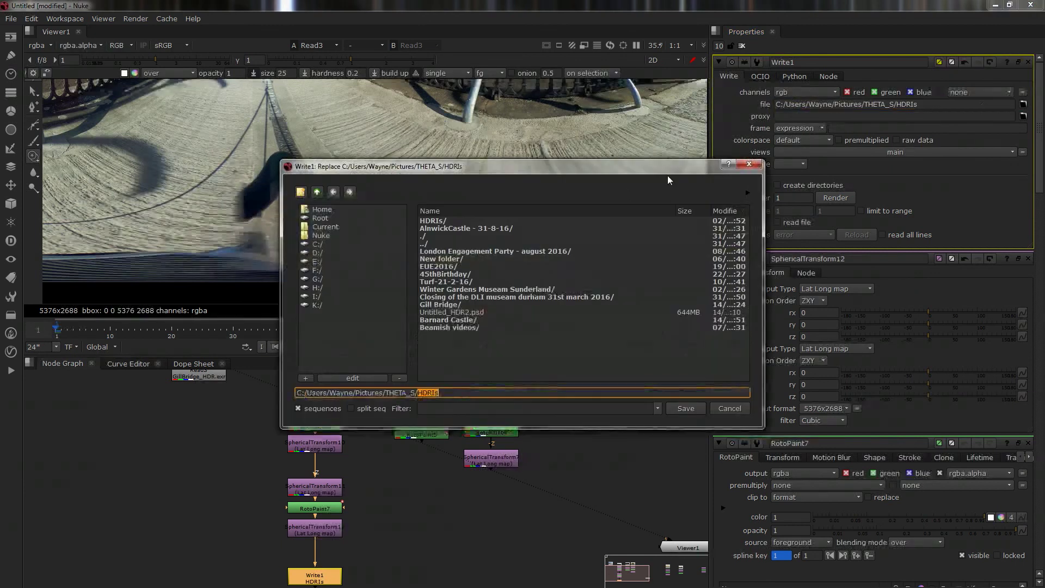
pyautogui.doubleClick(435, 221)
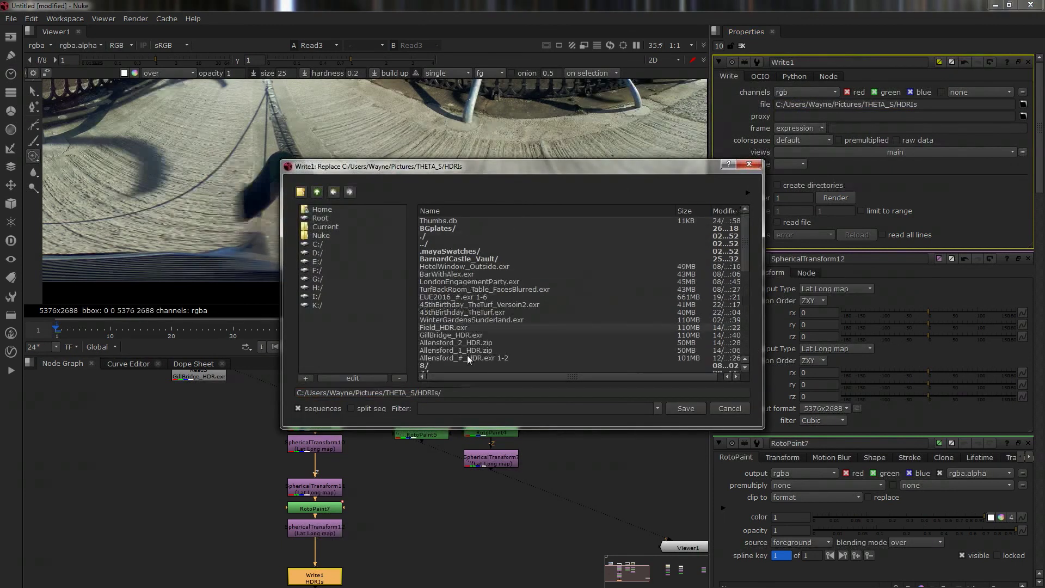
# - Name the Write1 output file BarnardCastleExterior_post.exr, based on the existing BarnardCastleExterior.zip name, and save the path
pyautogui.click(474, 393)
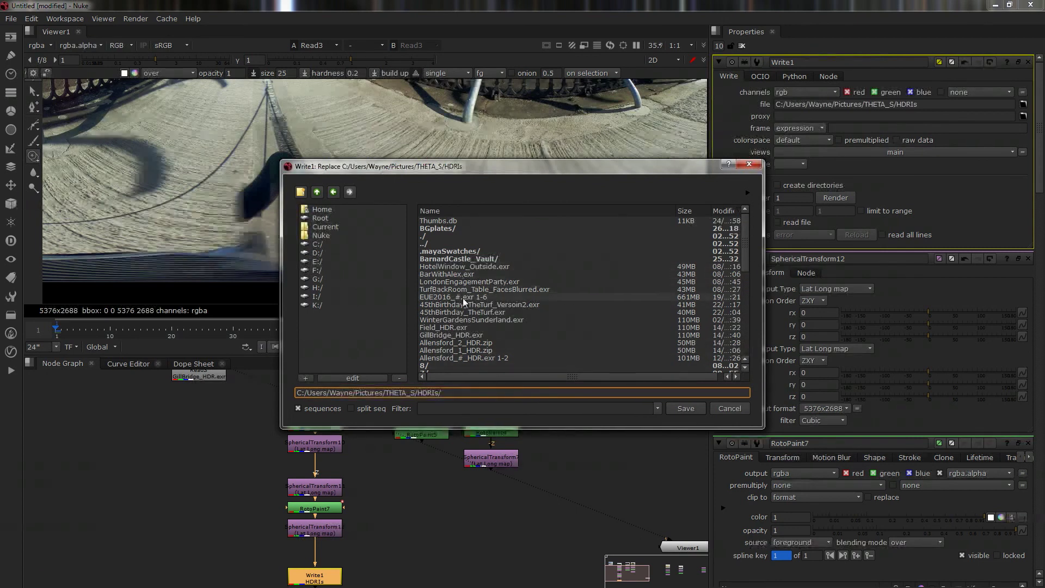
pyautogui.scroll(-1, 459, 344)
pyautogui.scroll(-7, 459, 344)
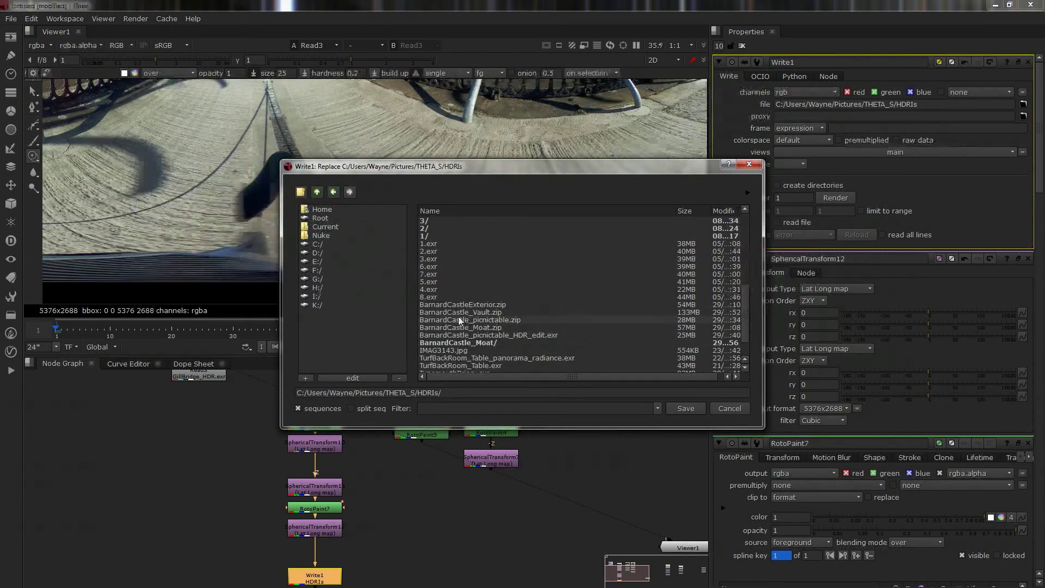
pyautogui.click(462, 305)
pyautogui.click(517, 393)
pyautogui.write('_post.zip')
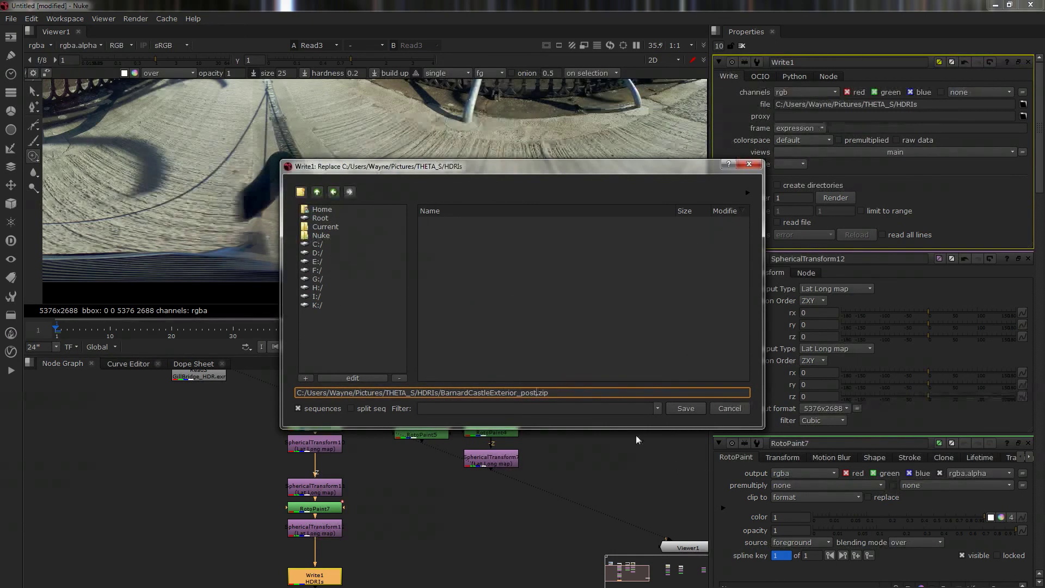
pyautogui.press('BackSpace')
pyautogui.press('BackSpace')
pyautogui.press('BackSpace')
pyautogui.write('exr')
pyautogui.click(685, 408)
# - Set the EXR datatype of Write1 to 32 bit float and render the panorama
pyautogui.click(799, 201)
pyautogui.click(801, 211)
pyautogui.click(843, 316)
pyautogui.click(509, 318)
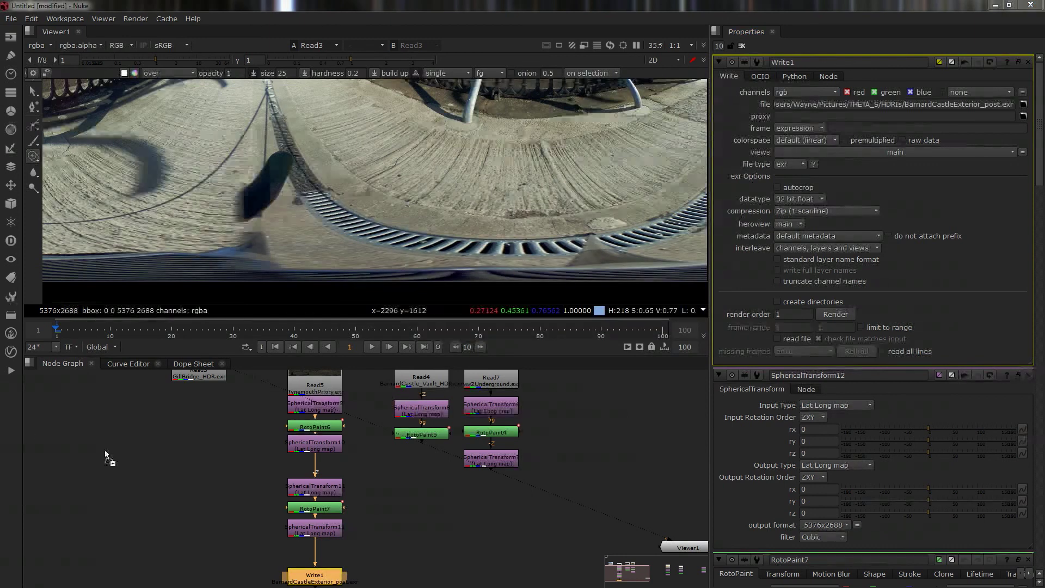
# - Load the rendered BarnardCastleExterior_post.exr as a Read node and display the whole panorama in the viewer
pyautogui.hotkey('alt', 'r')
pyautogui.press('1')
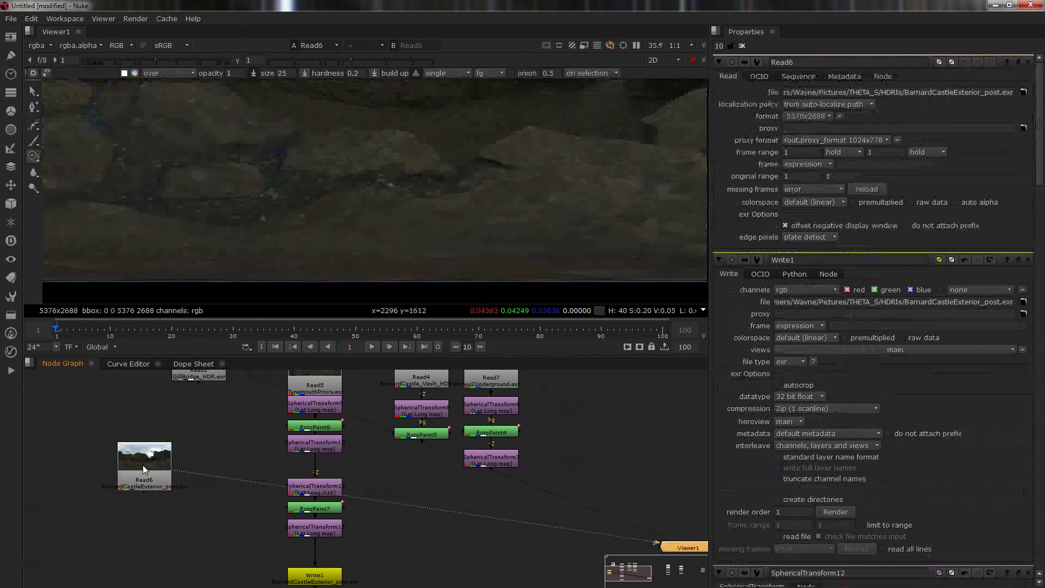
pyautogui.scroll(-5, 346, 152)
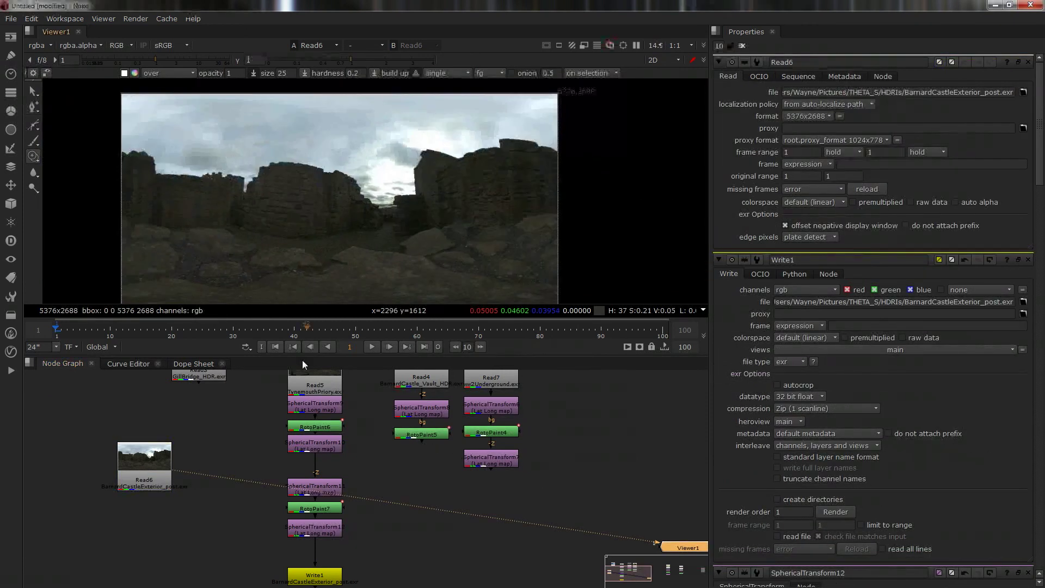
# - Display the original Read5 panorama in the viewer and select the rendered Read6 node to compare them
pyautogui.scroll(-3, 279, 420)
pyautogui.moveTo(279, 420); pyautogui.dragTo(267, 461, button='middle')
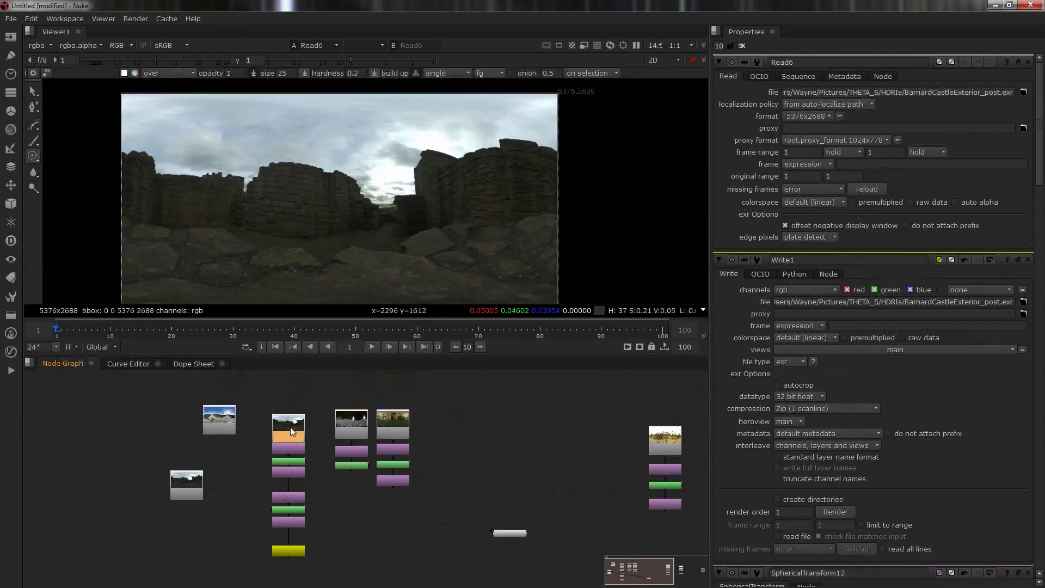
pyautogui.press('1')
pyautogui.click(200, 483)
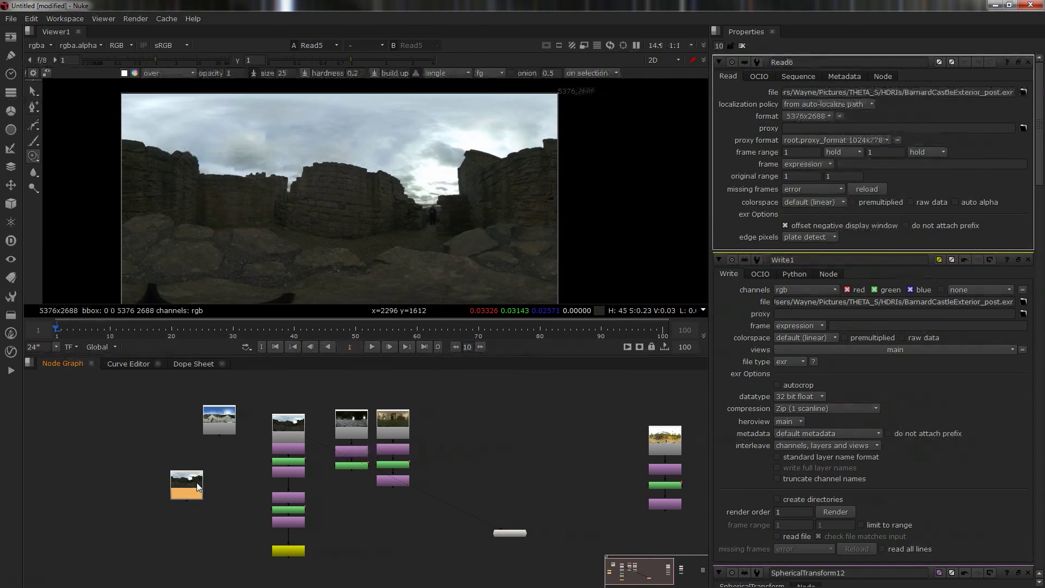